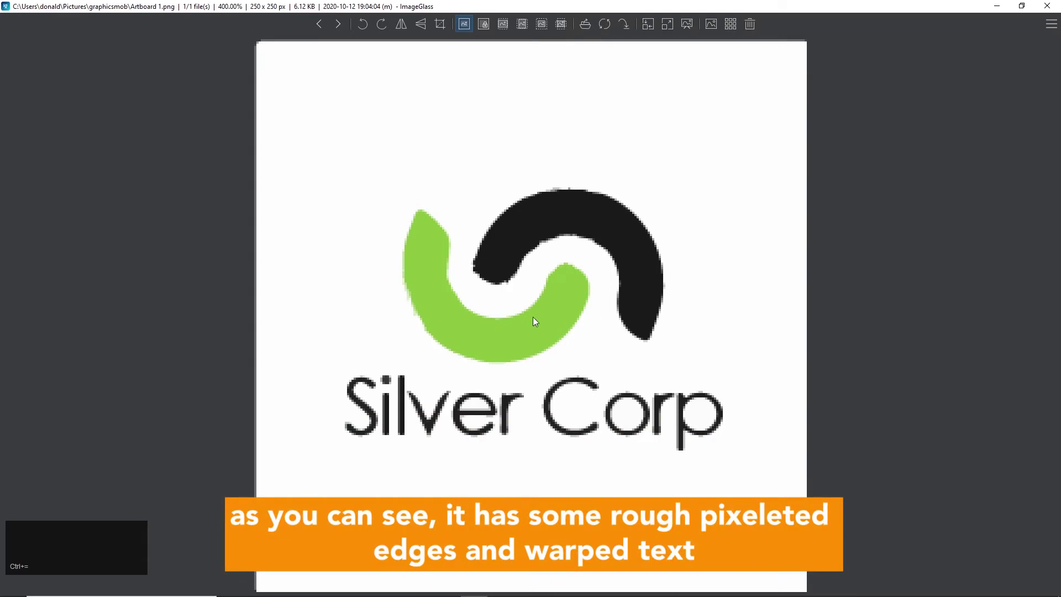
Inspect the pixelated logo image up close, close its viewer and switch to Illustrator.
key("ctrl+equal")
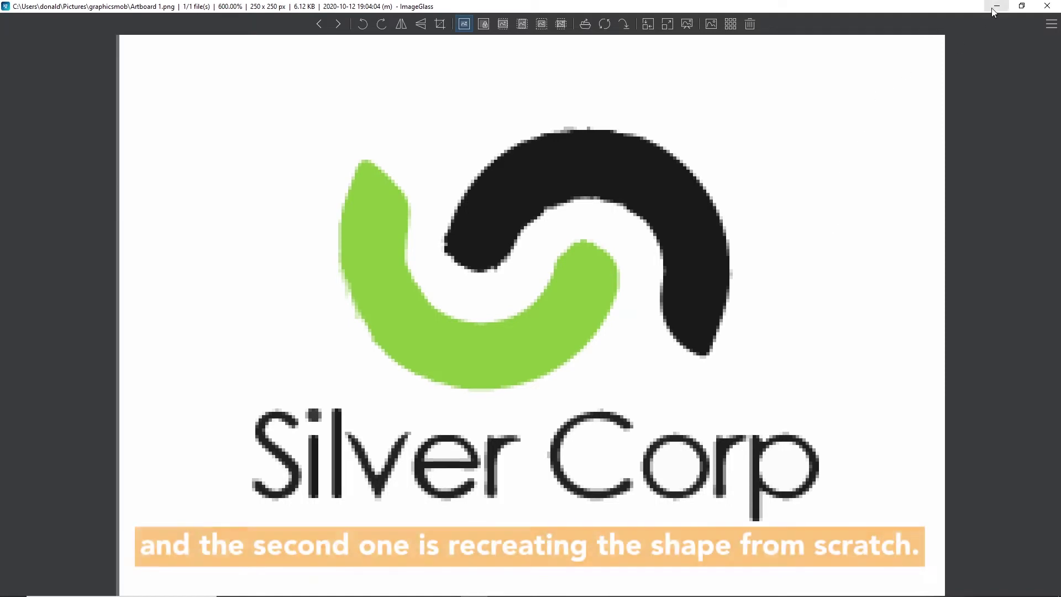
left_click(1047, 6)
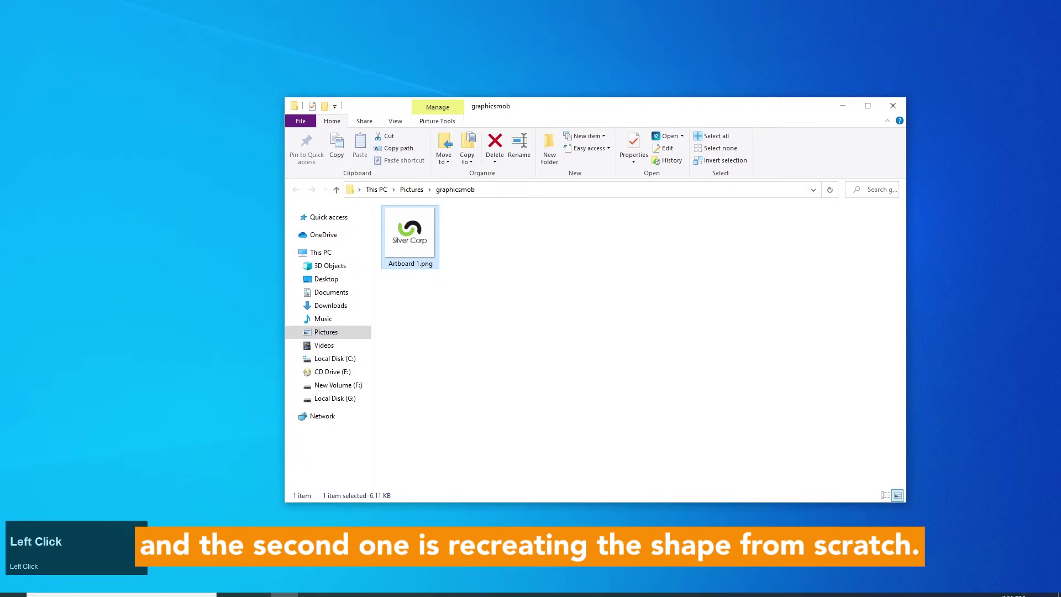
left_click(365, 586)
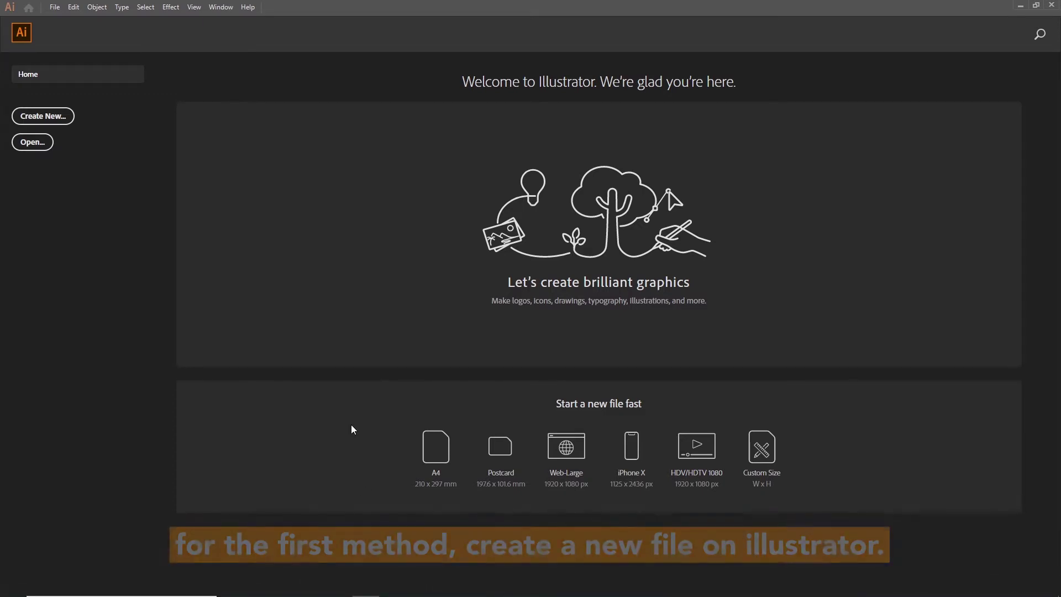
Create a new 1000 x 1000 px document with one artboard.
left_click(56, 122)
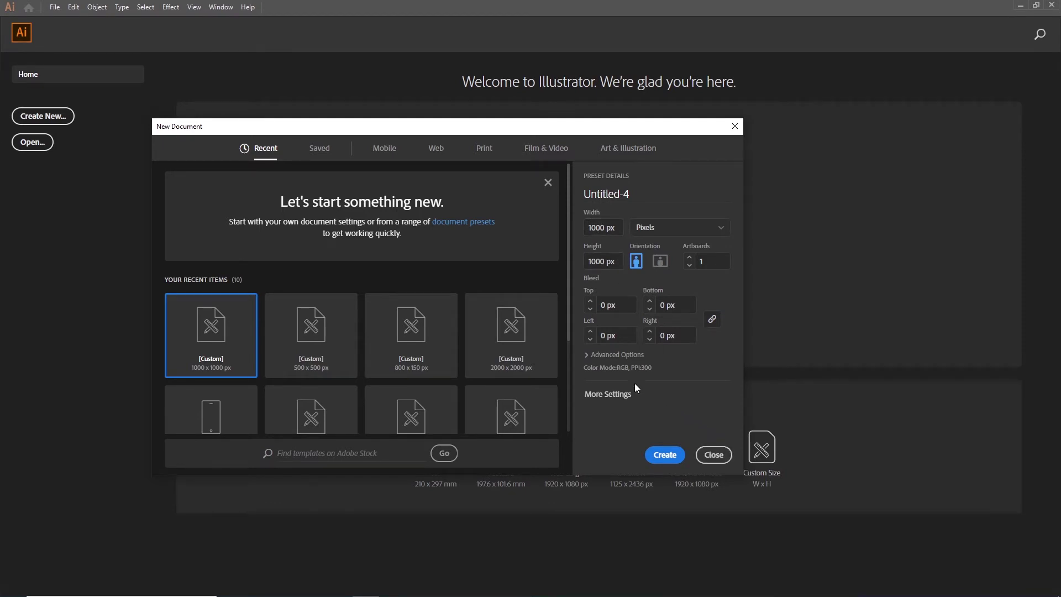
left_click(673, 454)
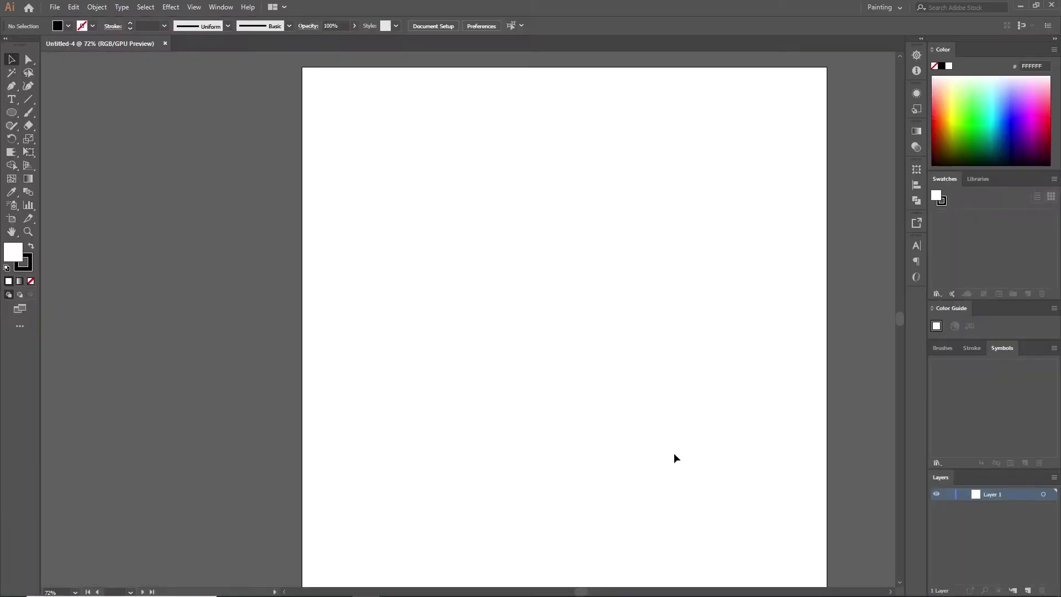
scroll(649, 429, "down", 2)
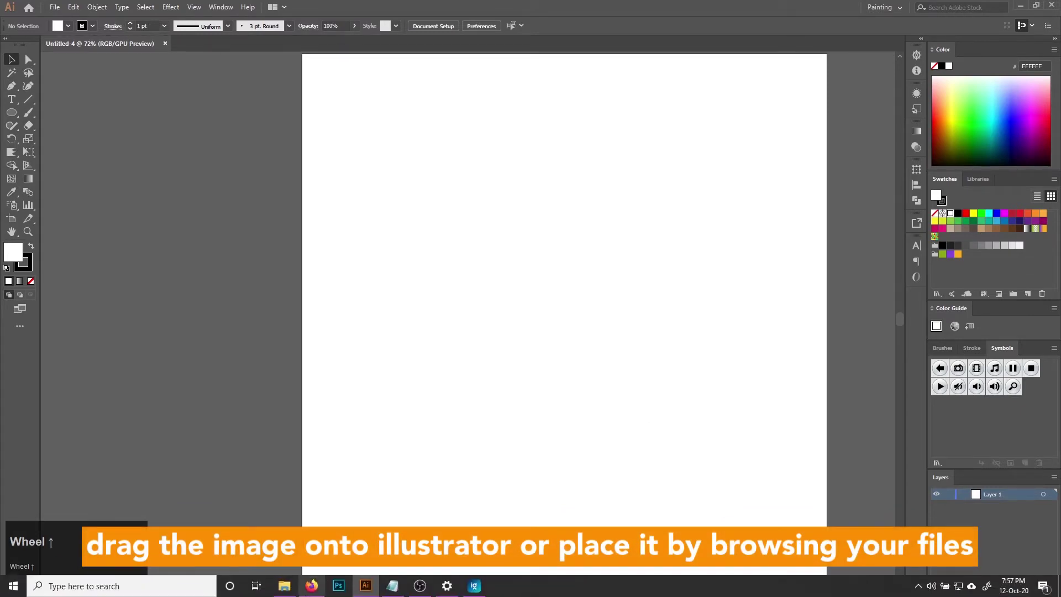
Switch to File Explorer and place Artboard 1.png from the graphicsmob folder onto the Illustrator artboard.
mouse_move(307, 592)
mouse_move(366, 591)
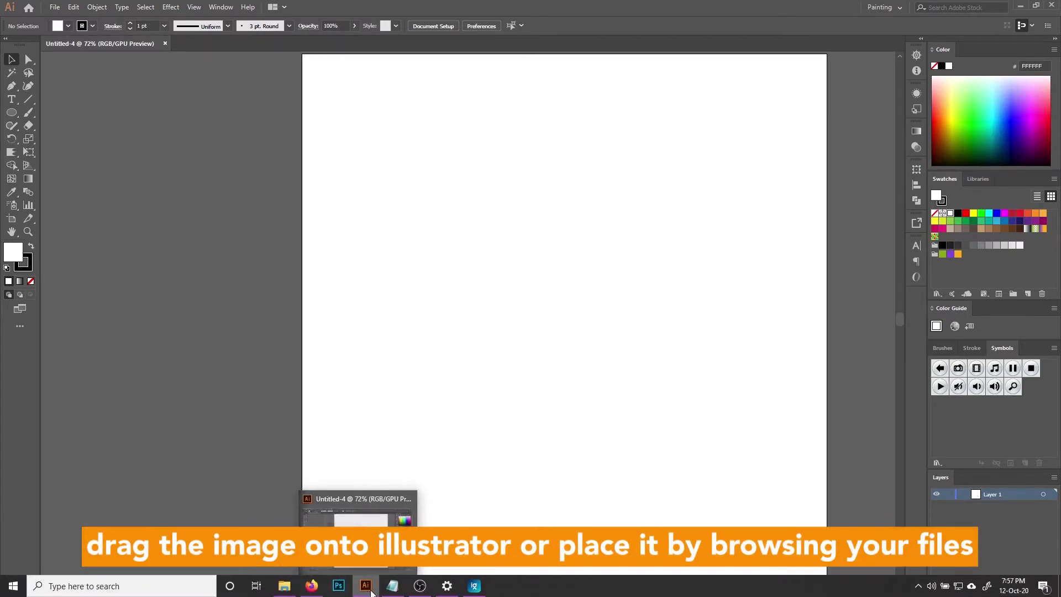
left_click(284, 586)
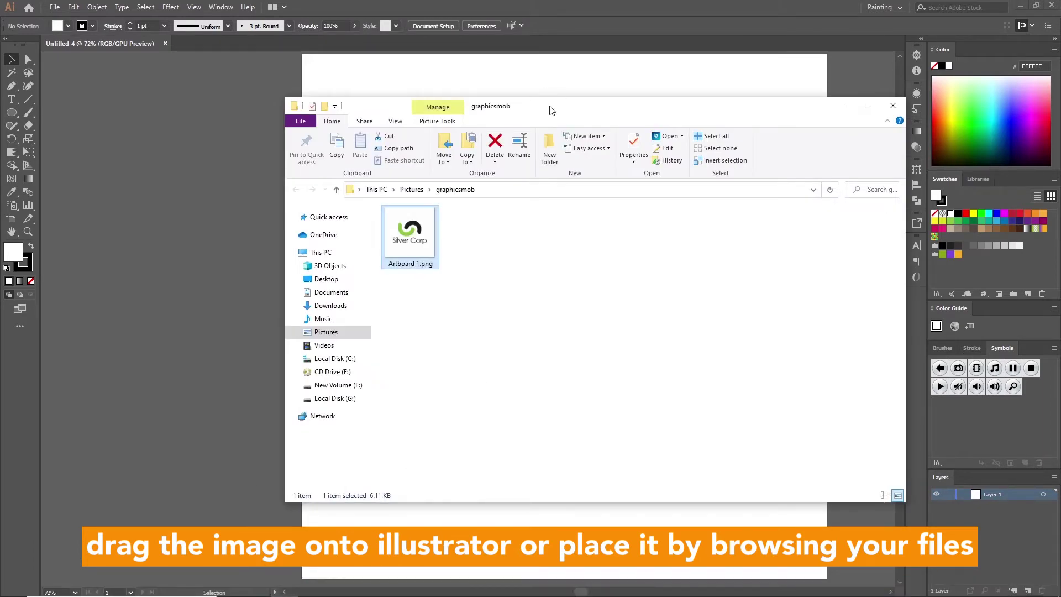
left_click_drag(549, 111, 861, 167)
left_click_drag(716, 305, 457, 300)
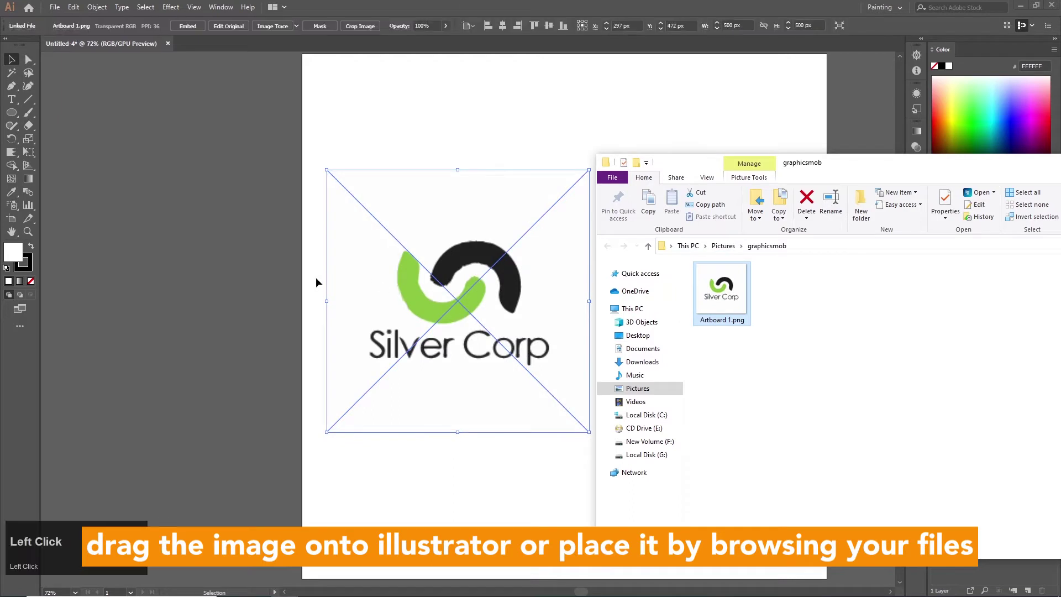
Align the placed logo image with the artboard's upper-left corner and scale it proportionally to 1000 x 1000 px to fill the artboard.
key("ctrl+minus")
key("ctrl+minus")
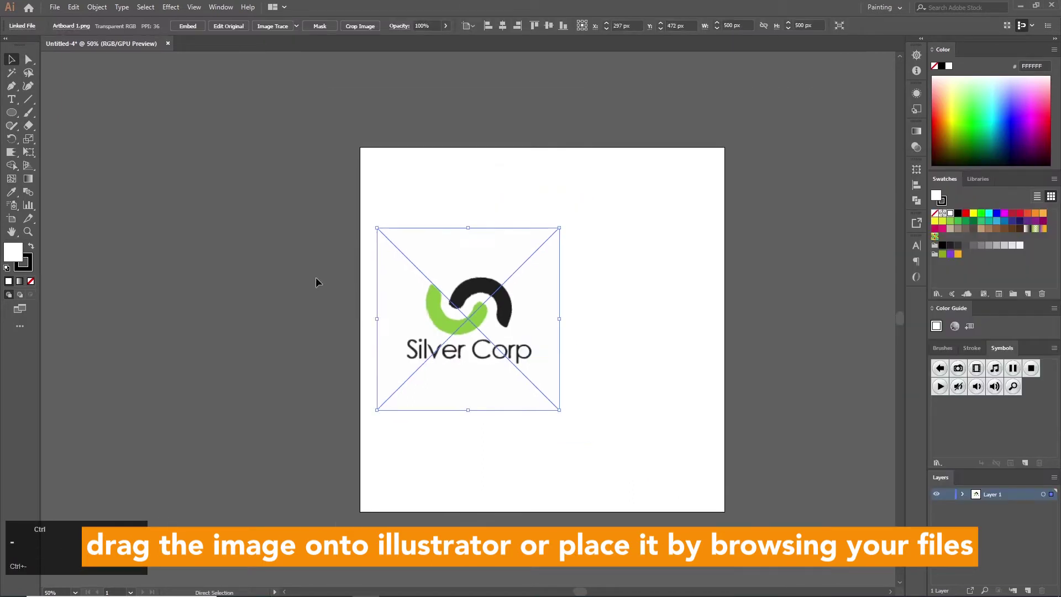
left_click_drag(391, 286, 374, 207)
left_click_drag(542, 327, 724, 512)
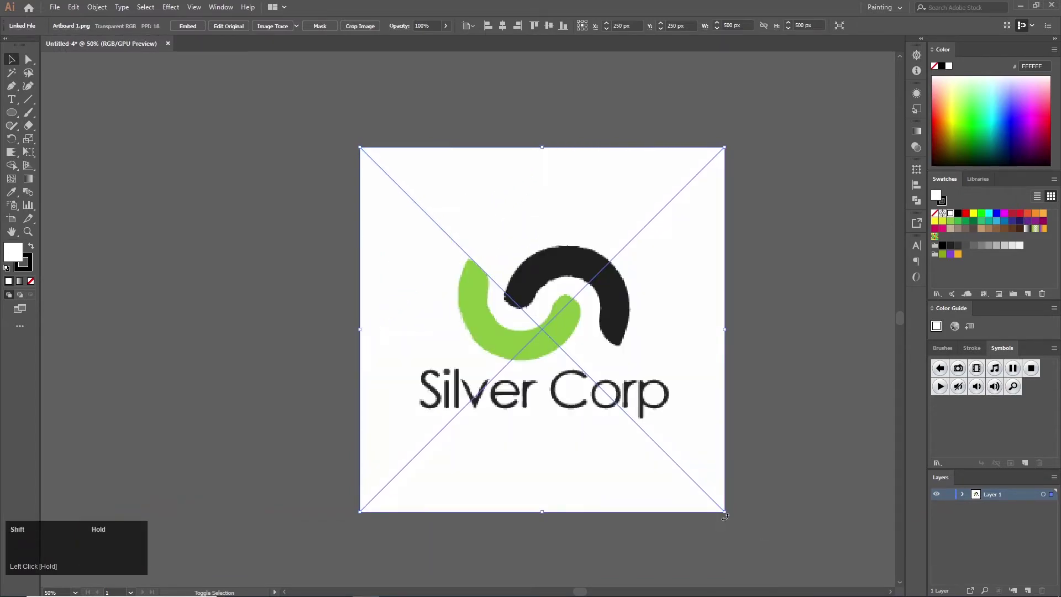
left_click(318, 267)
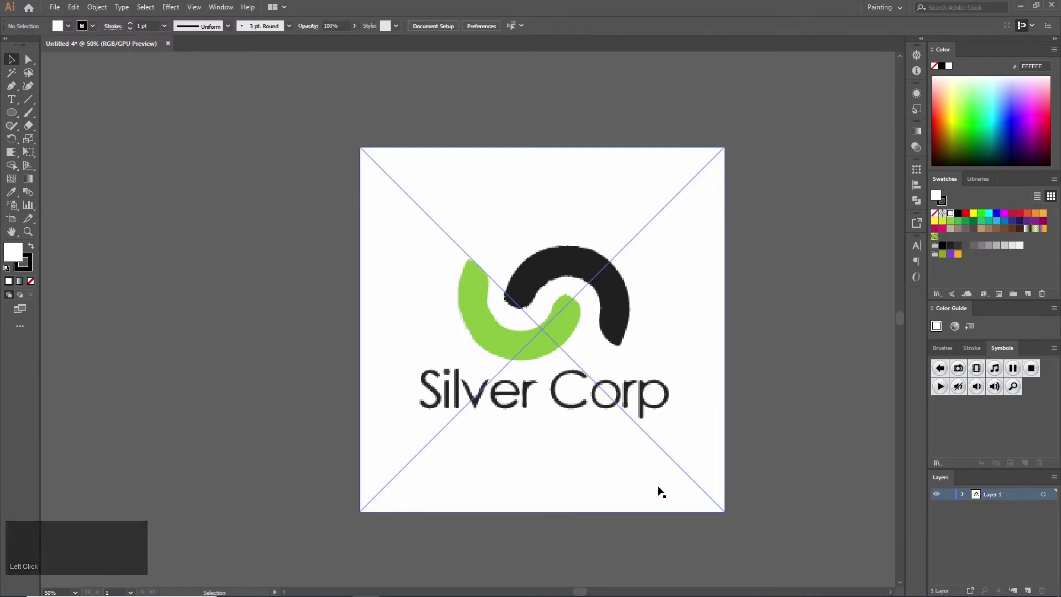
Trace the logo image with the High Fidelity Photo preset and expand the result into editable paths.
left_click(483, 331)
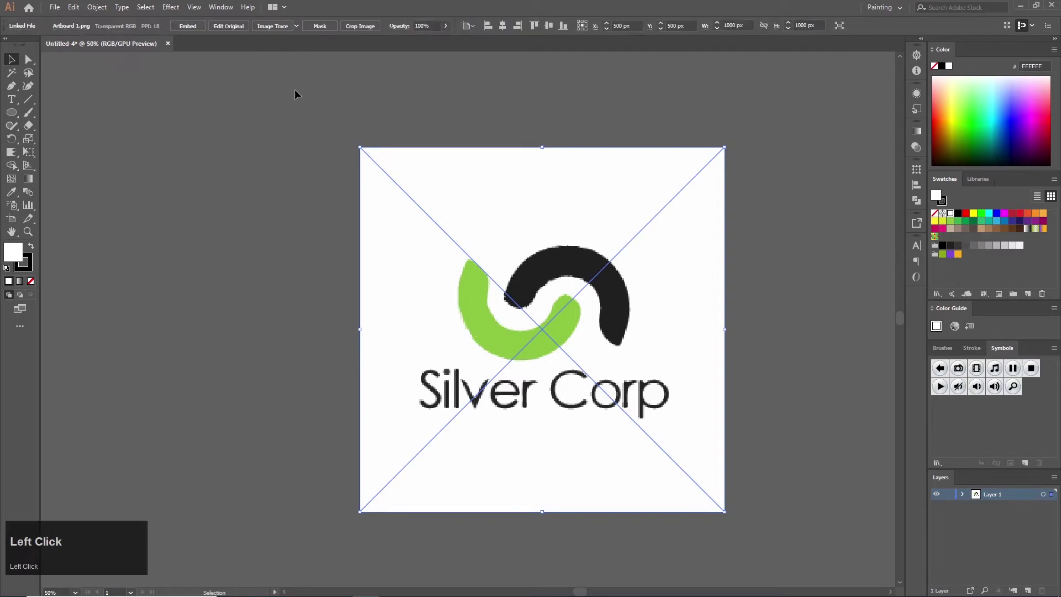
left_click(296, 26)
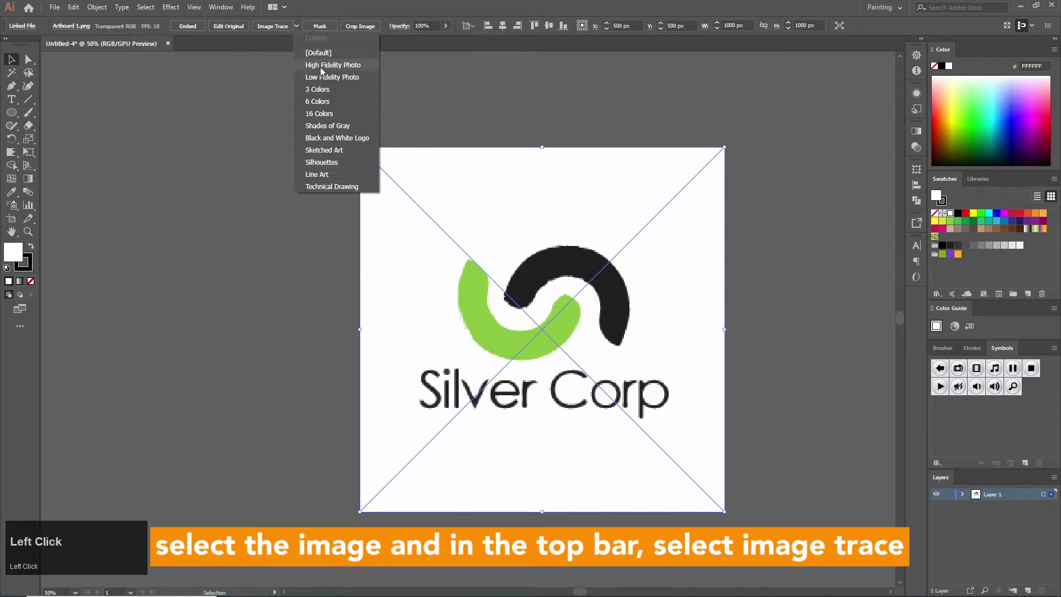
left_click(296, 26)
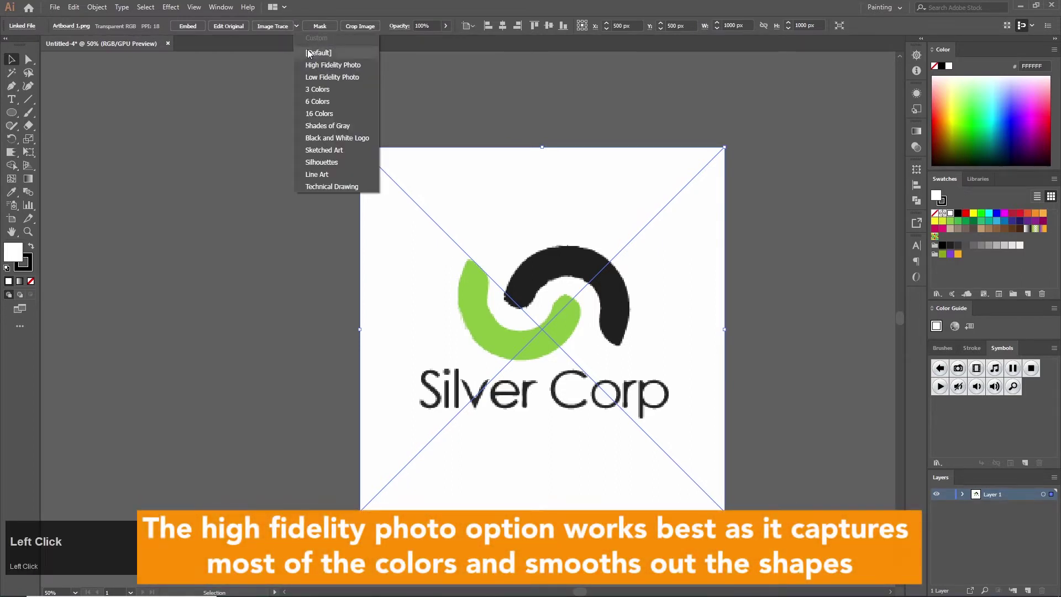
left_click(334, 66)
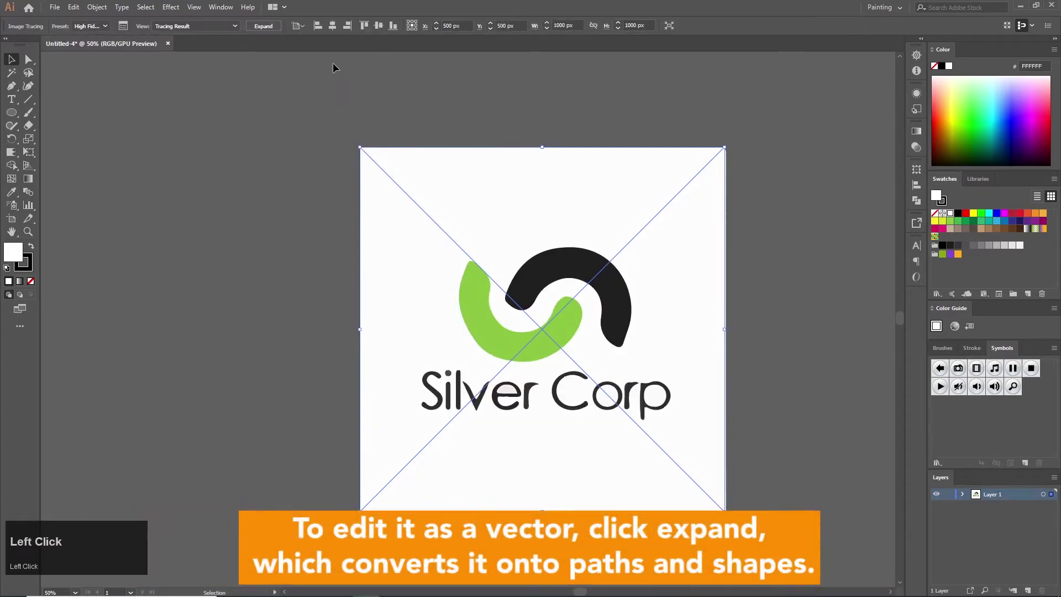
left_click(262, 26)
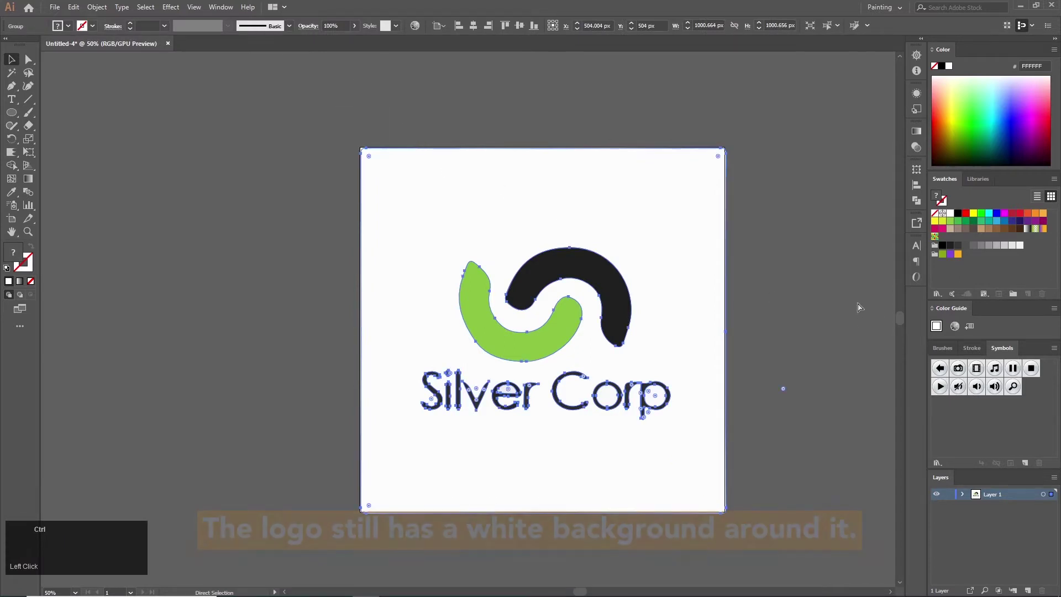
Draw a rectangle of about 407 x 381 px across the artboard's left edge and fill it with dark 1A1A1A.
key("ctrl+equal")
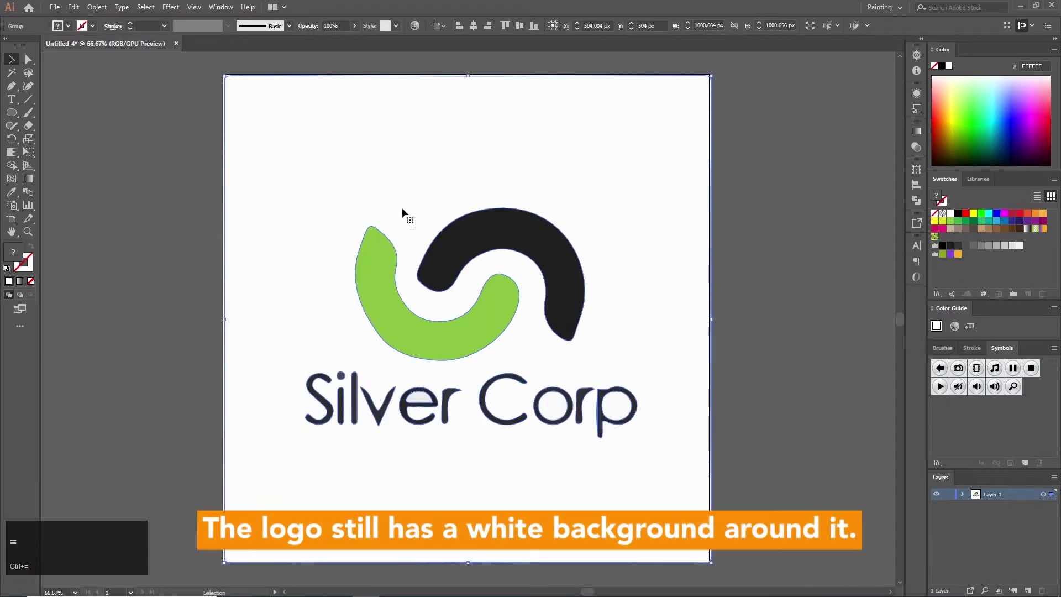
left_click(145, 206)
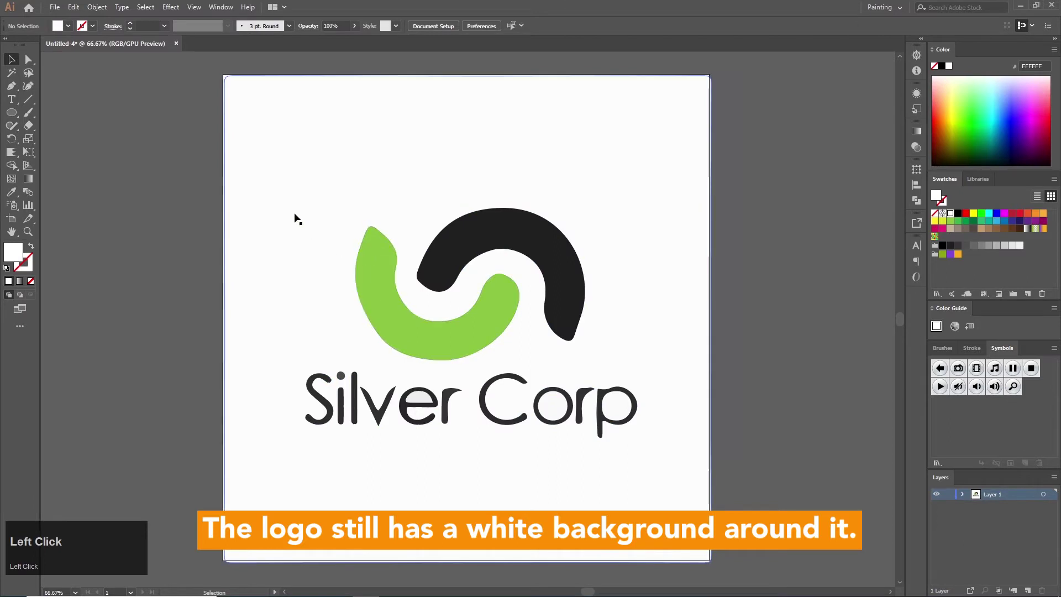
left_click(239, 118)
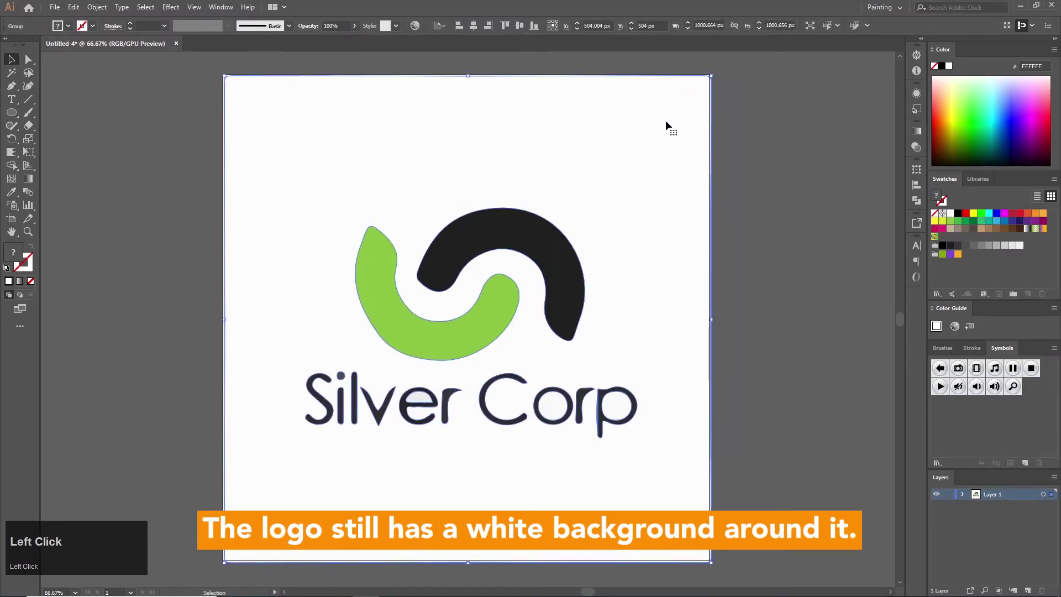
left_click(11, 112)
left_click_drag(11, 112, 55, 113)
mouse_move(122, 317)
left_mouse_down()
mouse_move(243, 403)
mouse_move(320, 502)
left_mouse_up()
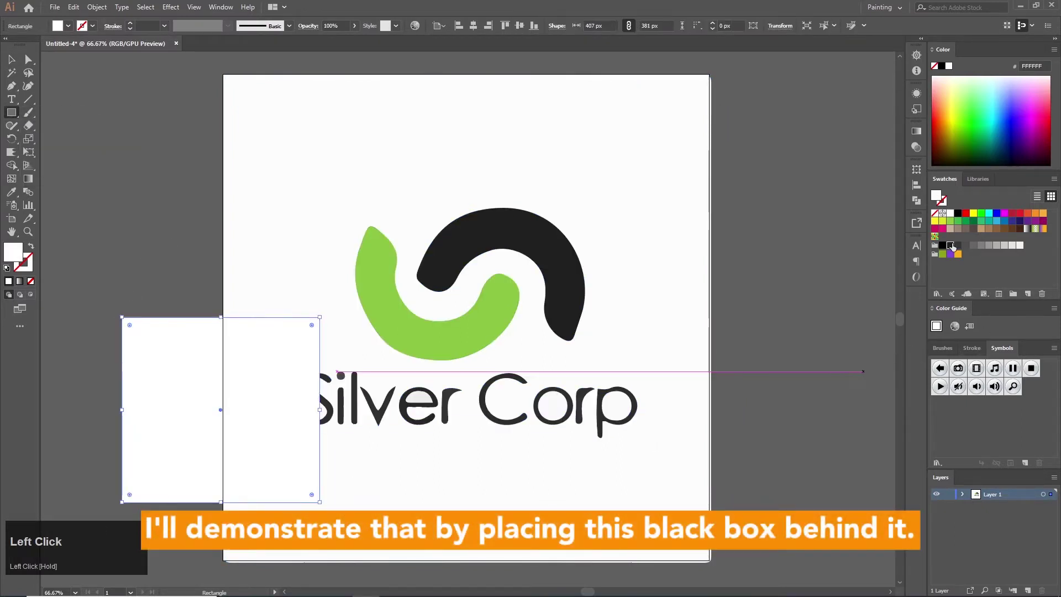
left_click(950, 245)
Send the dark rectangle behind the traced logo and move it across to the artboard's right edge.
left_click(14, 61)
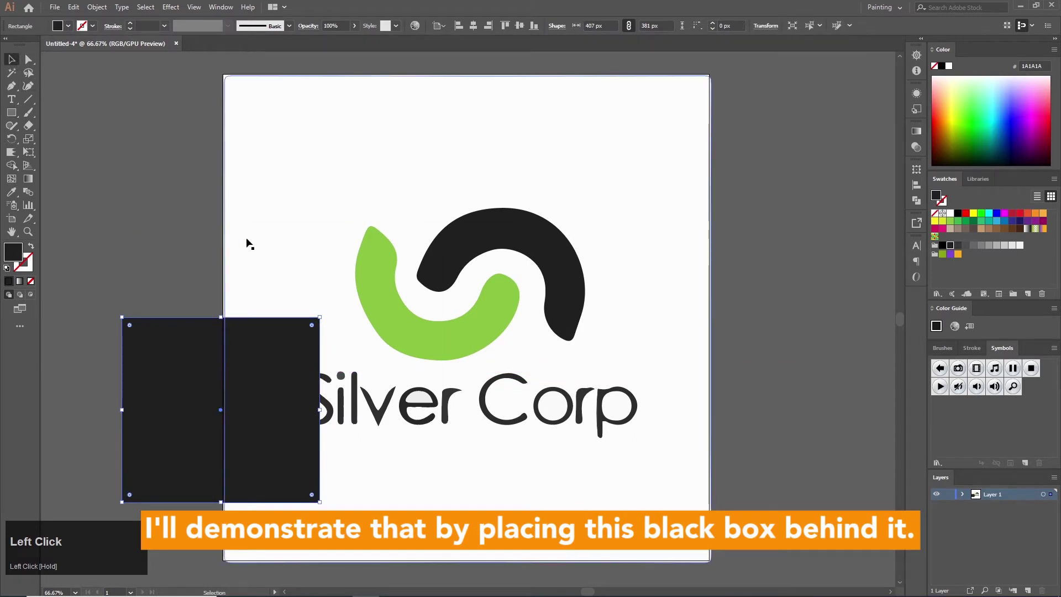
key("ctrl+shift+bracketleft")
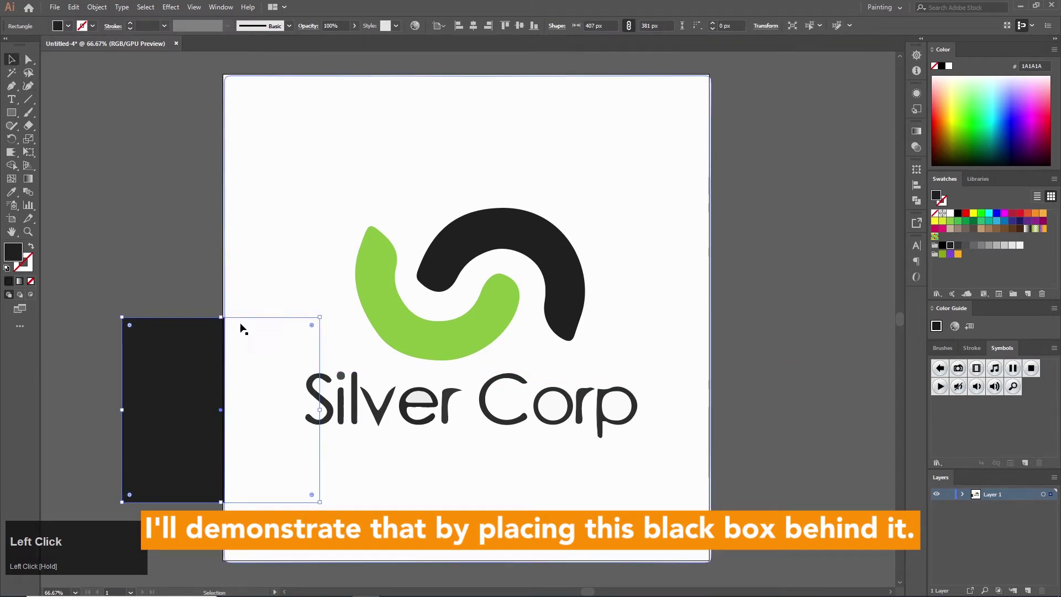
left_click_drag(244, 329, 774, 279)
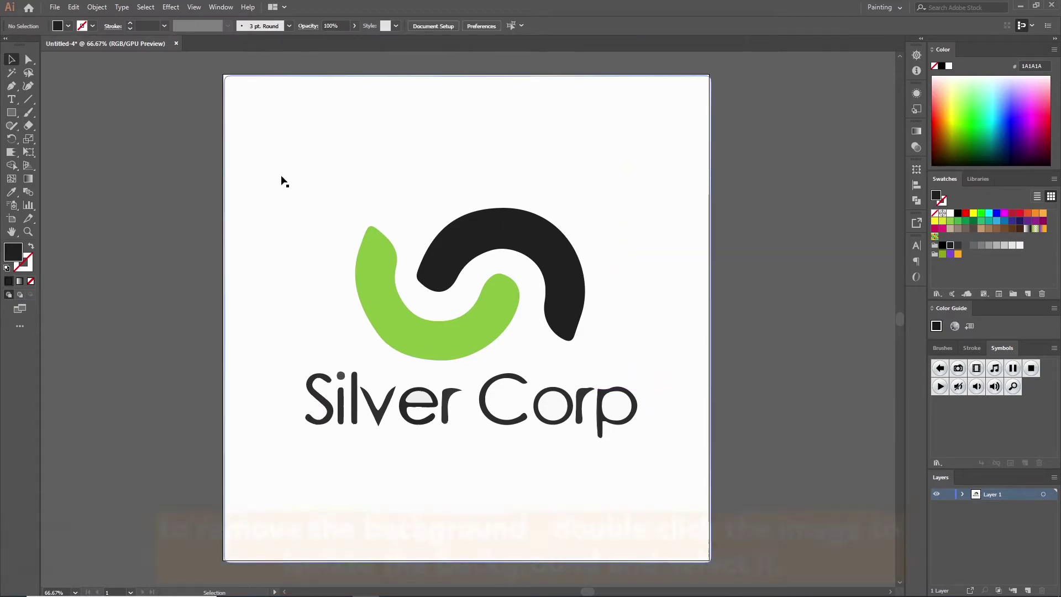
Isolate the traced logo group, delete its white background shape and exit isolation mode.
left_click(281, 176)
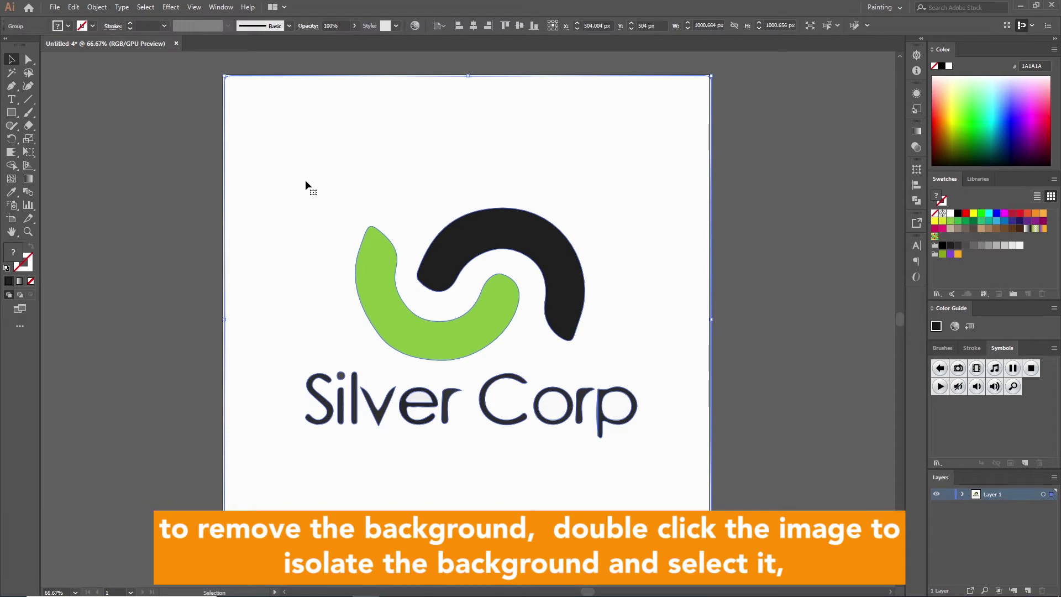
double_click(284, 190)
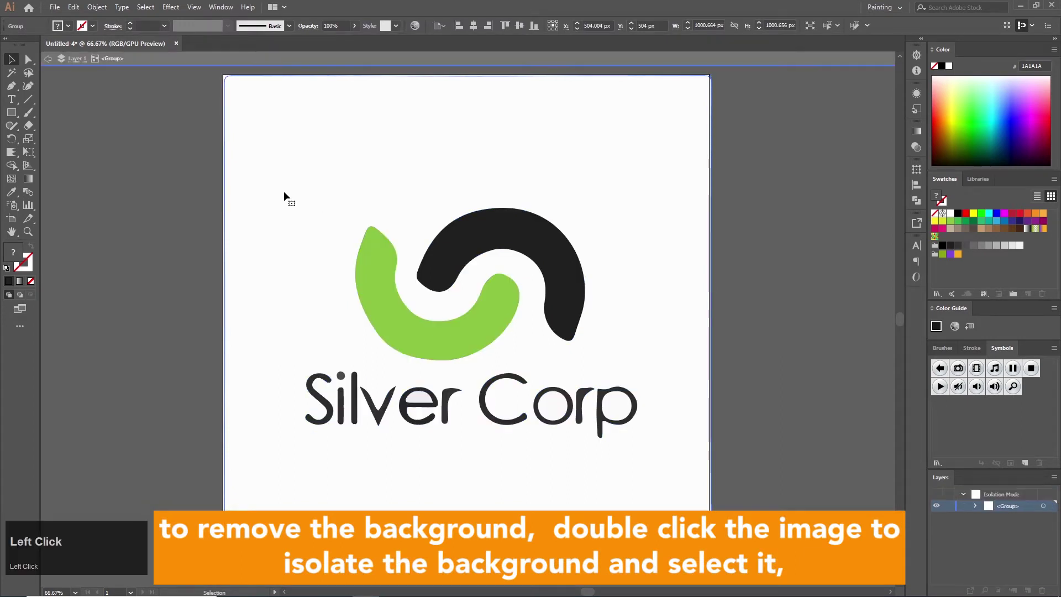
left_click(297, 227)
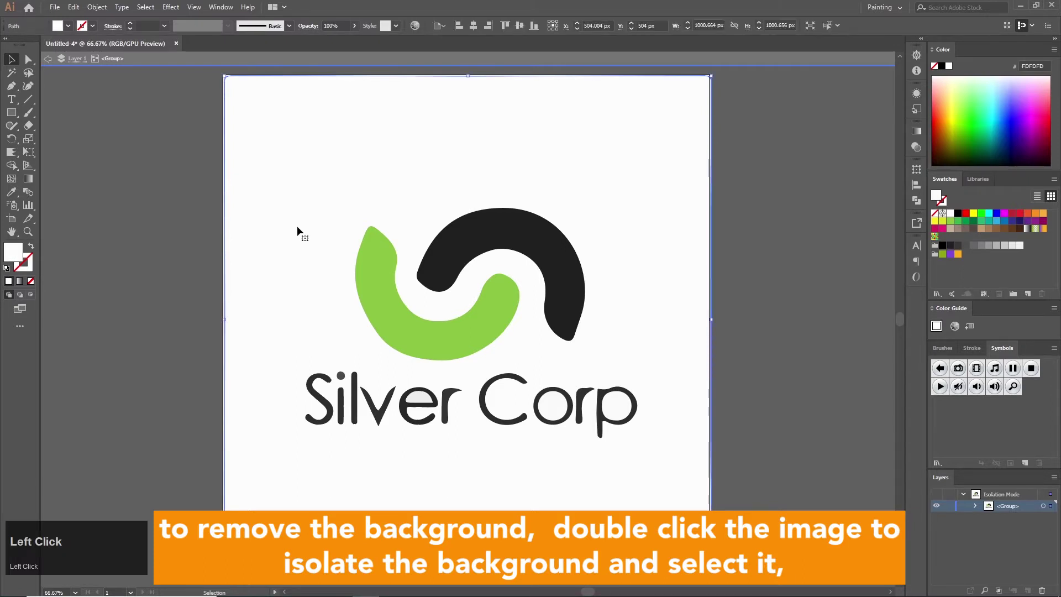
key("Delete")
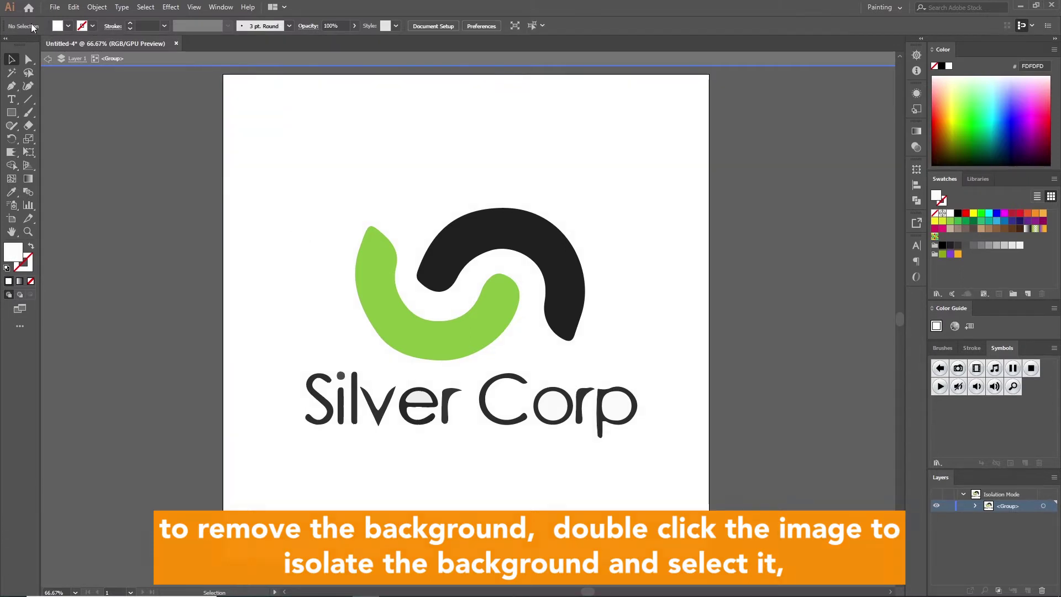
left_click(47, 58)
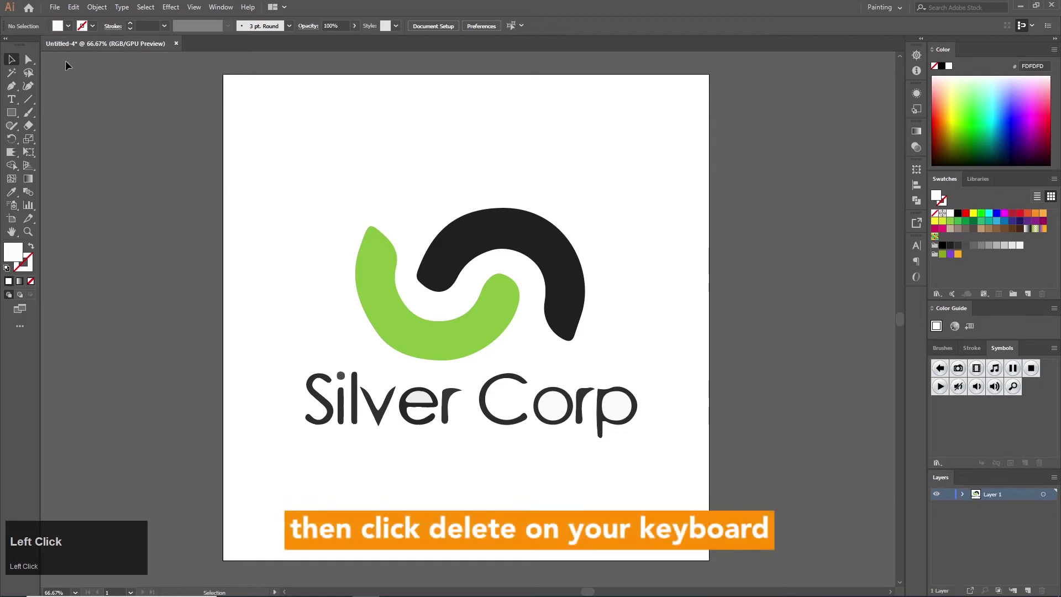
Examine the traced logo's curves and the Silver Corp lettering up close.
left_click(392, 307)
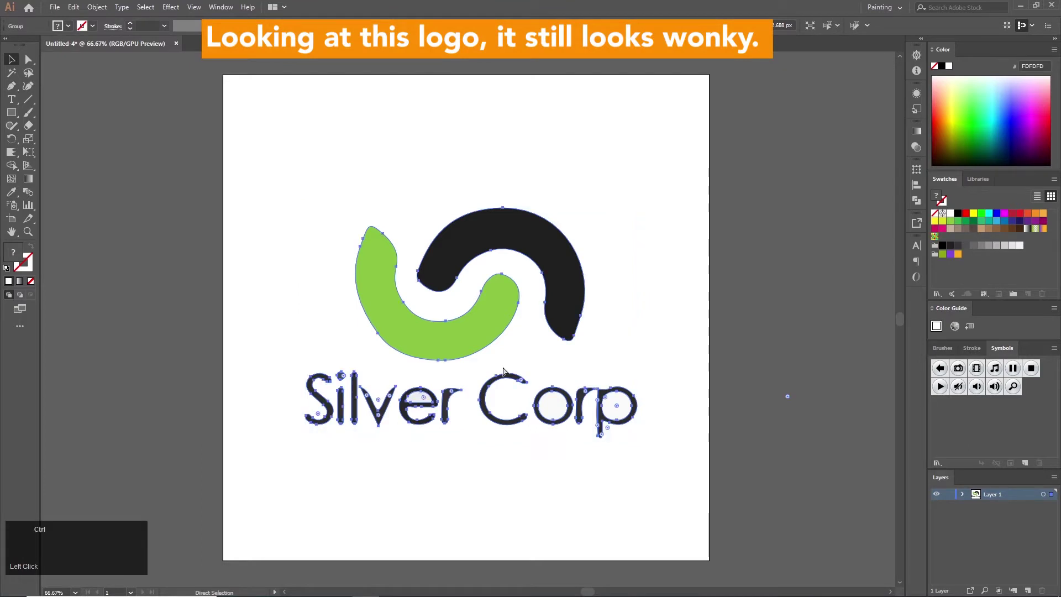
key("ctrl+equal")
key("ctrl+equal")
scroll(431, 283, "down", 1)
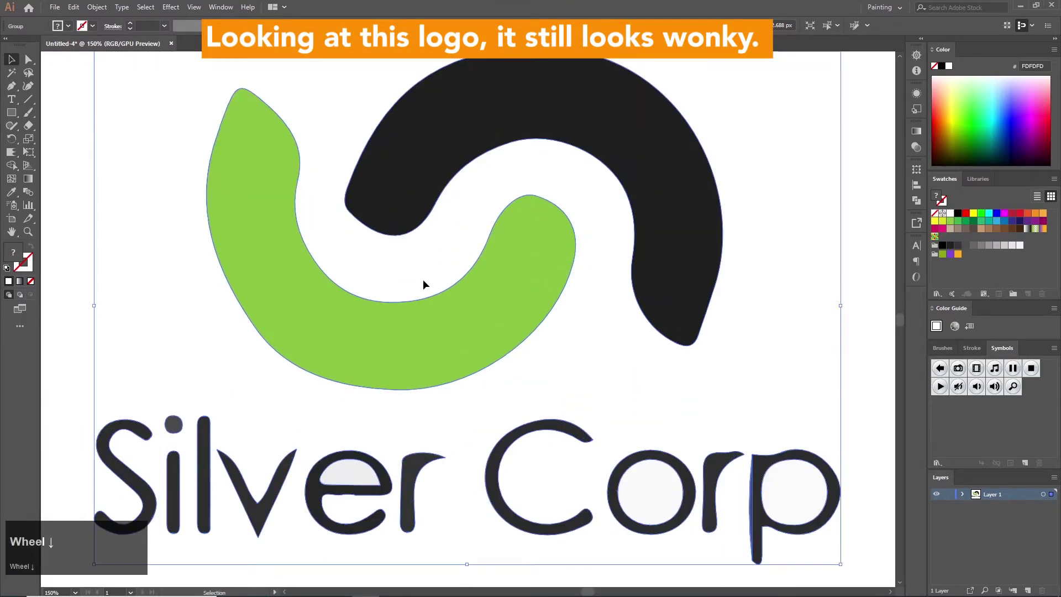
scroll(423, 282, "up", 2)
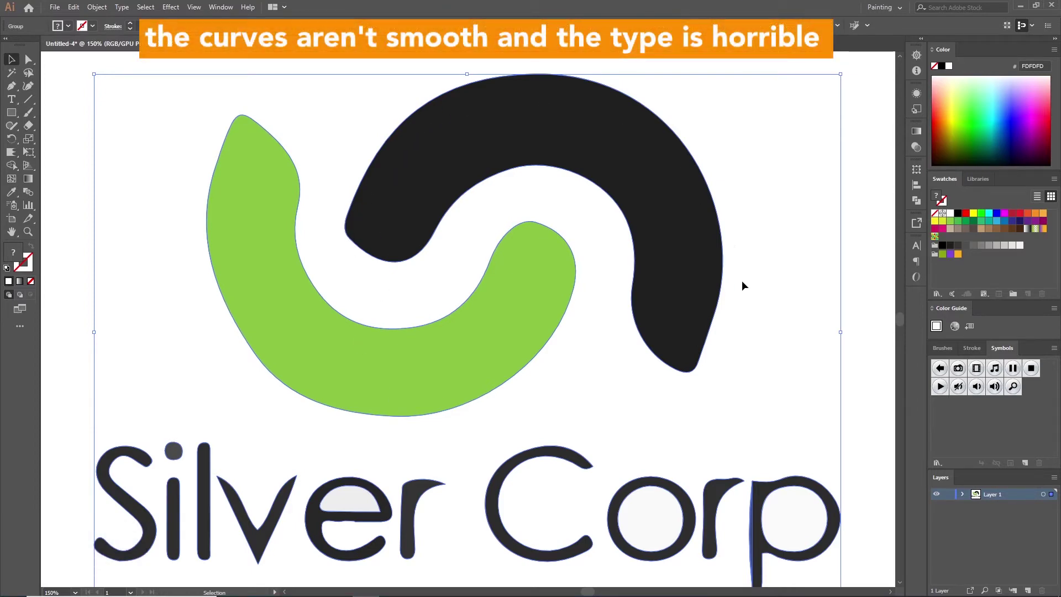
scroll(602, 340, "down", 2)
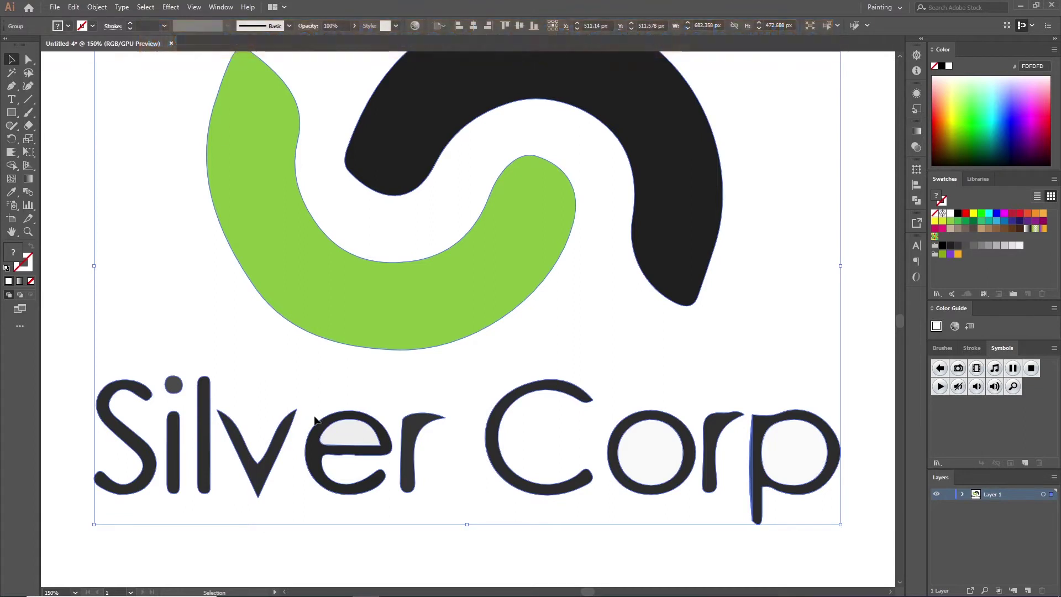
scroll(214, 334, "up", 2)
scroll(87, 188, "up", 1)
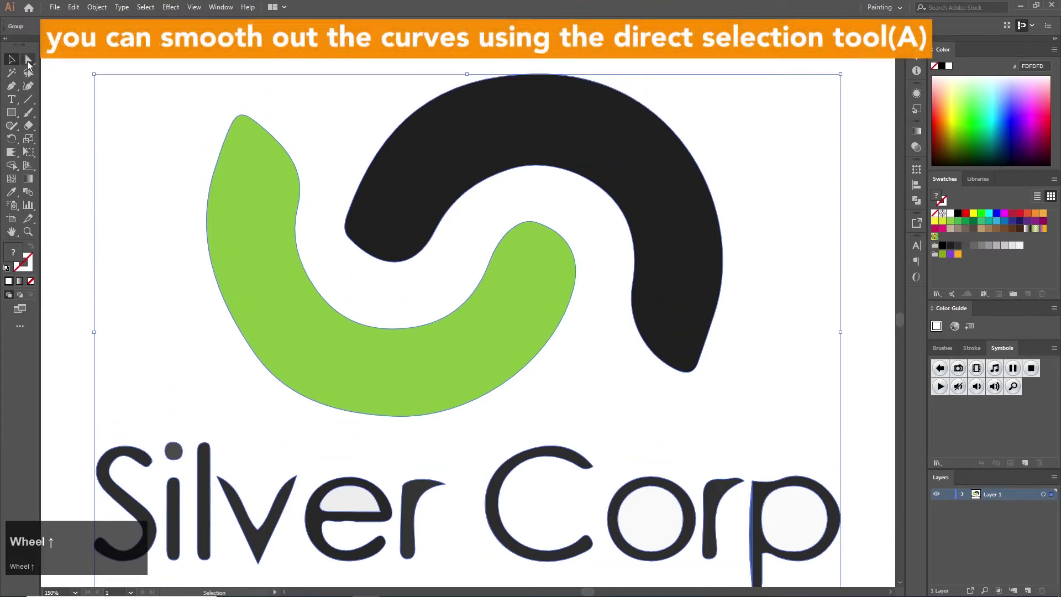
Move the anchor on the green shape's lower-left outer edge slightly outward and shorten its upper direction handle to smooth the curve.
left_click(28, 60)
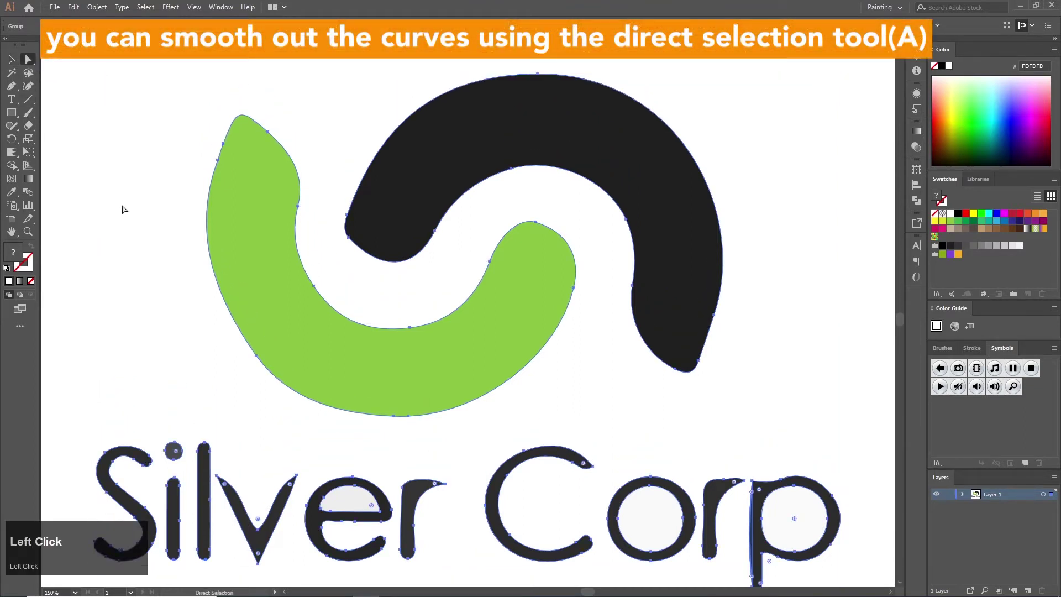
left_click(257, 355)
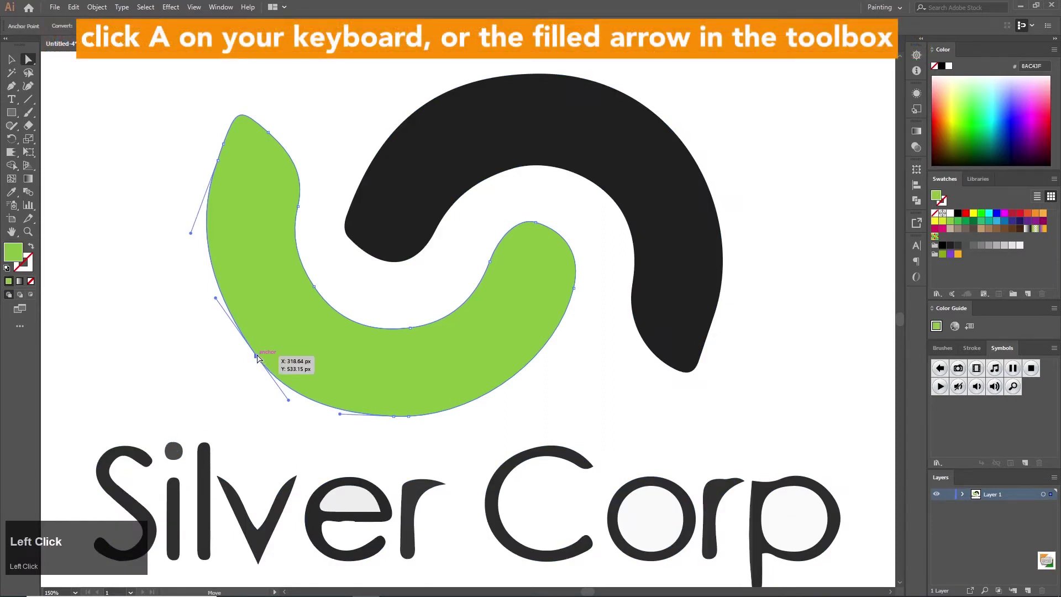
left_click_drag(257, 358, 249, 358)
left_click_drag(208, 296, 221, 317)
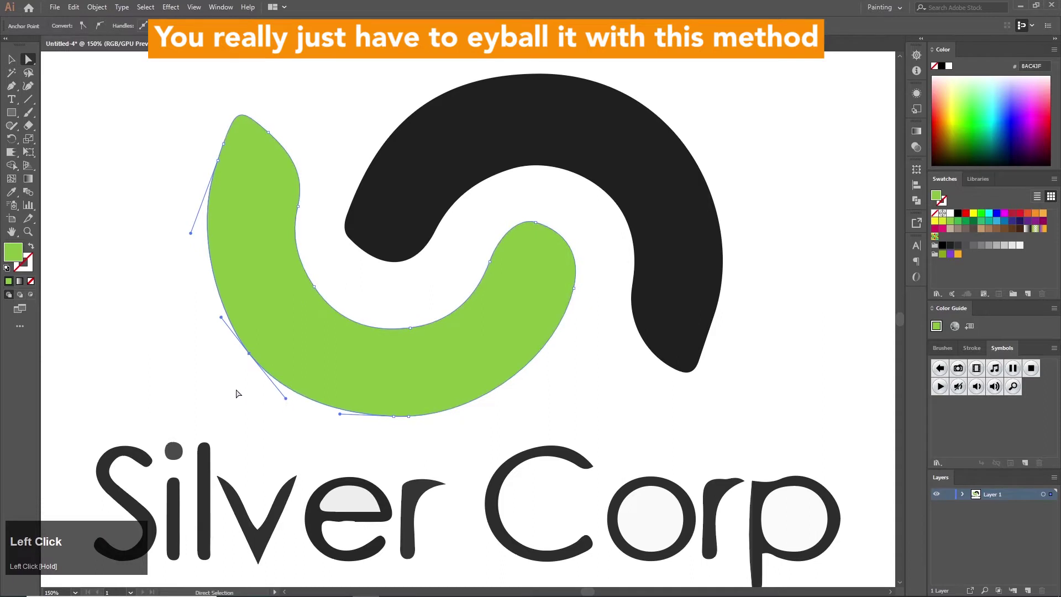
left_click(238, 394)
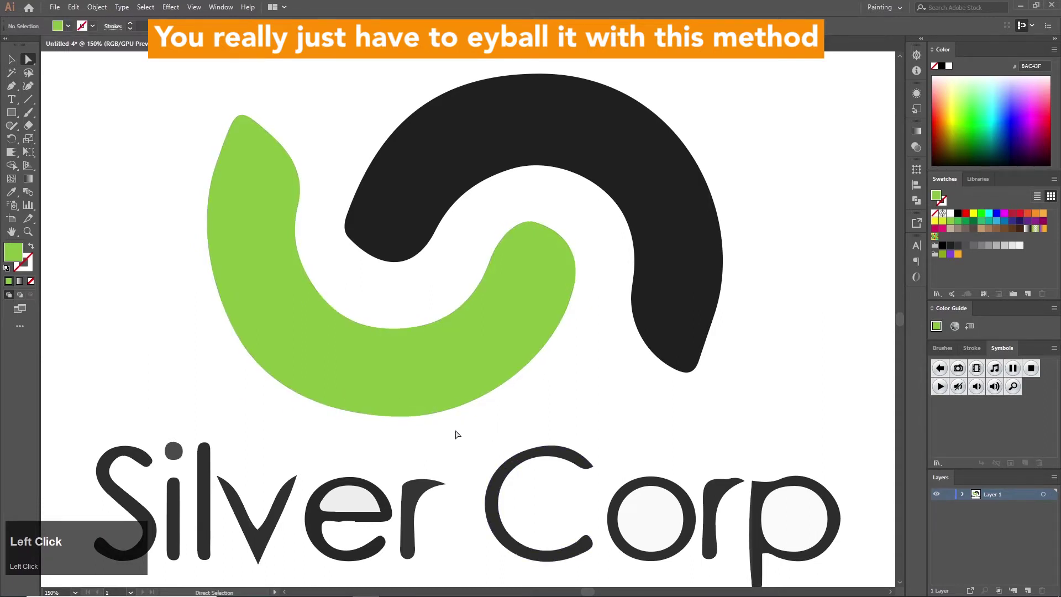
Remove the two redundant anchor points at the bottom of the green shape's outer edge with the Pen tool.
left_click(442, 406)
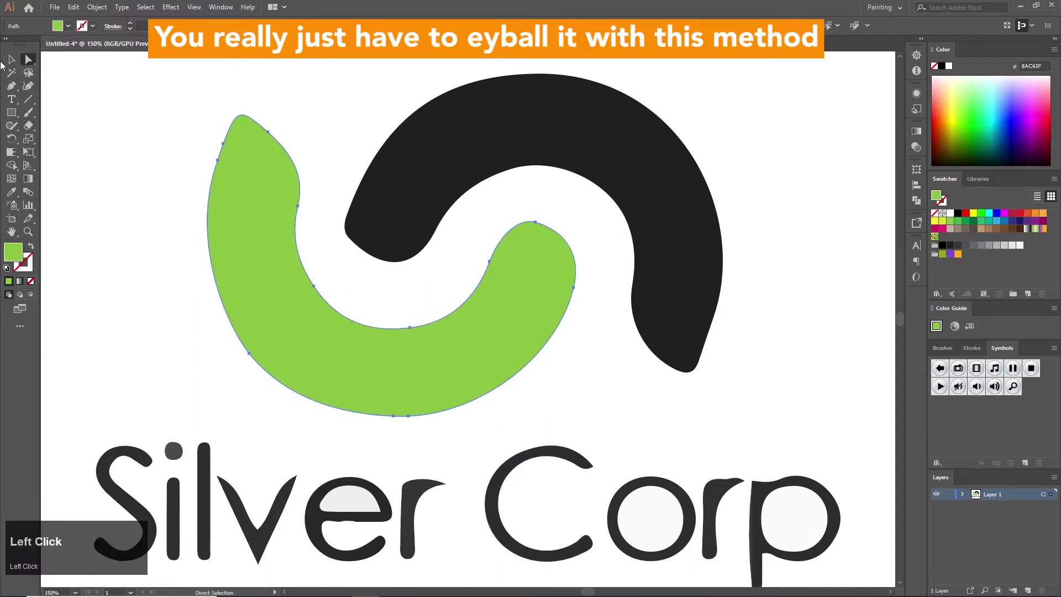
left_click(11, 86)
left_click(393, 417)
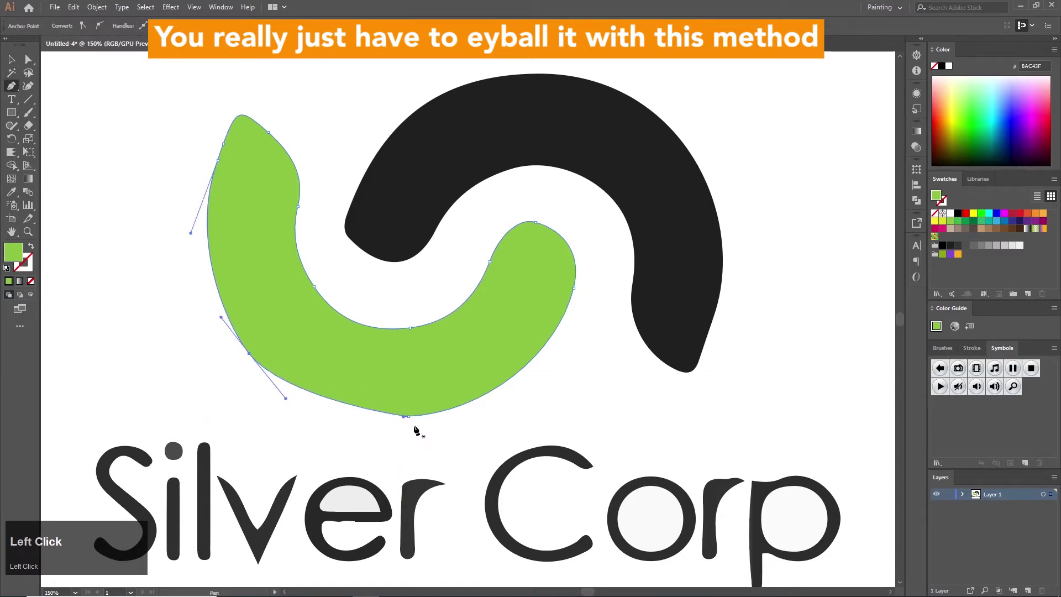
left_click(409, 418)
Reposition the green shape's remaining lower outer anchor and adjust both direction handles to form one smooth round curve.
left_click_drag(285, 398, 418, 501)
left_click_drag(250, 354, 307, 397)
left_click_drag(465, 540, 388, 458)
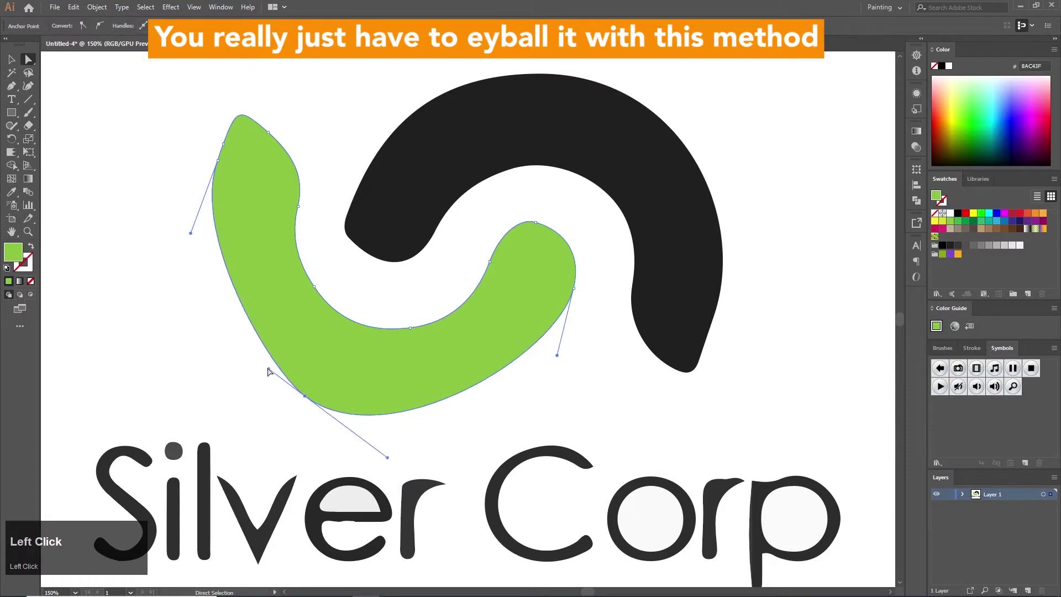
left_click_drag(267, 371, 236, 346)
mouse_move(305, 396)
left_mouse_down()
mouse_move(326, 382)
mouse_move(319, 391)
left_mouse_up()
mouse_move(247, 330)
left_mouse_down()
mouse_move(220, 343)
mouse_move(237, 342)
left_mouse_up()
left_click_drag(407, 437, 431, 454)
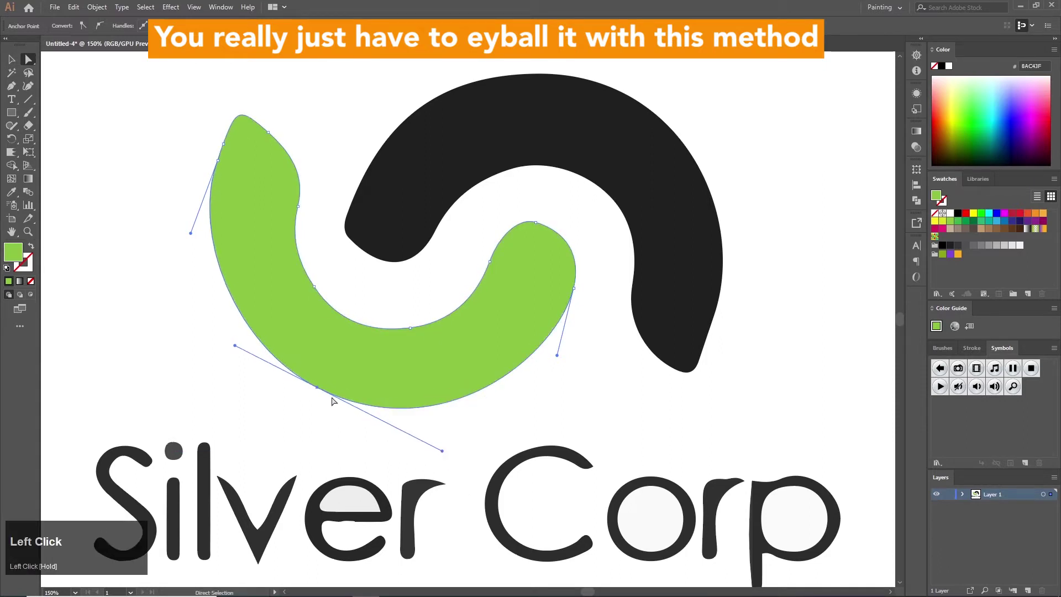
left_click_drag(313, 390, 310, 385)
left_click(261, 410)
key("ctrl+minus")
key("ctrl+minus")
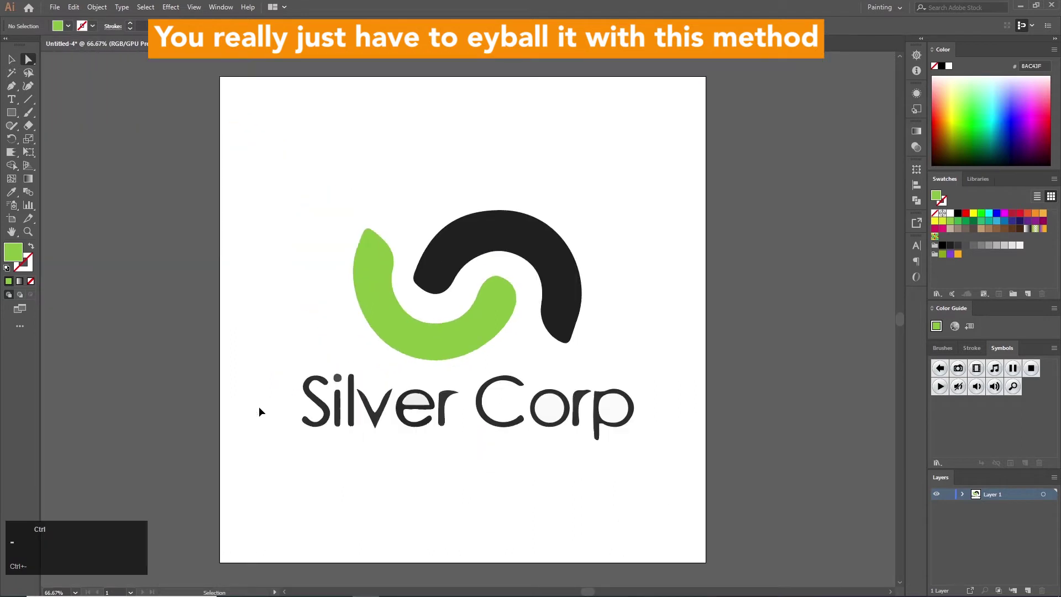
Try removing the anchor point near the green shape's upper tip, then undo the removal and deselect the shape.
key("ctrl+equal")
key("ctrl+equal")
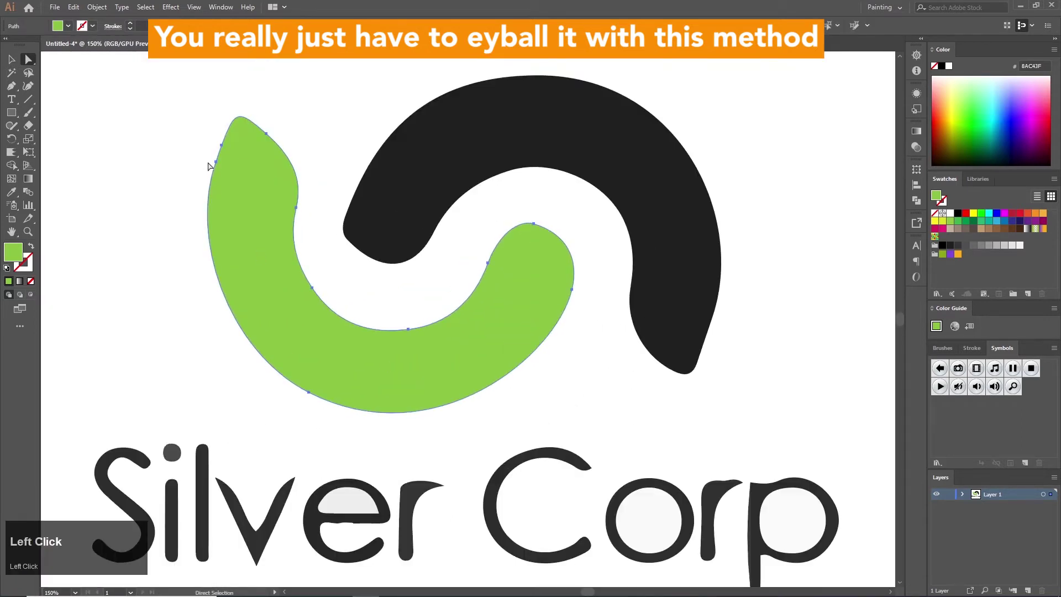
key("p")
left_click(222, 145)
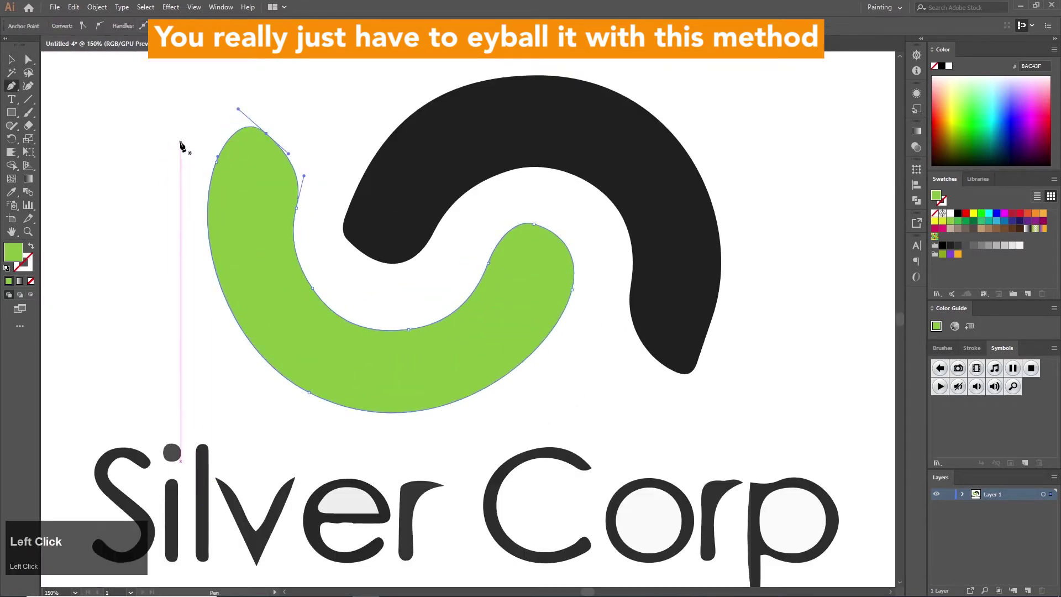
key("ctrl+z")
key("a")
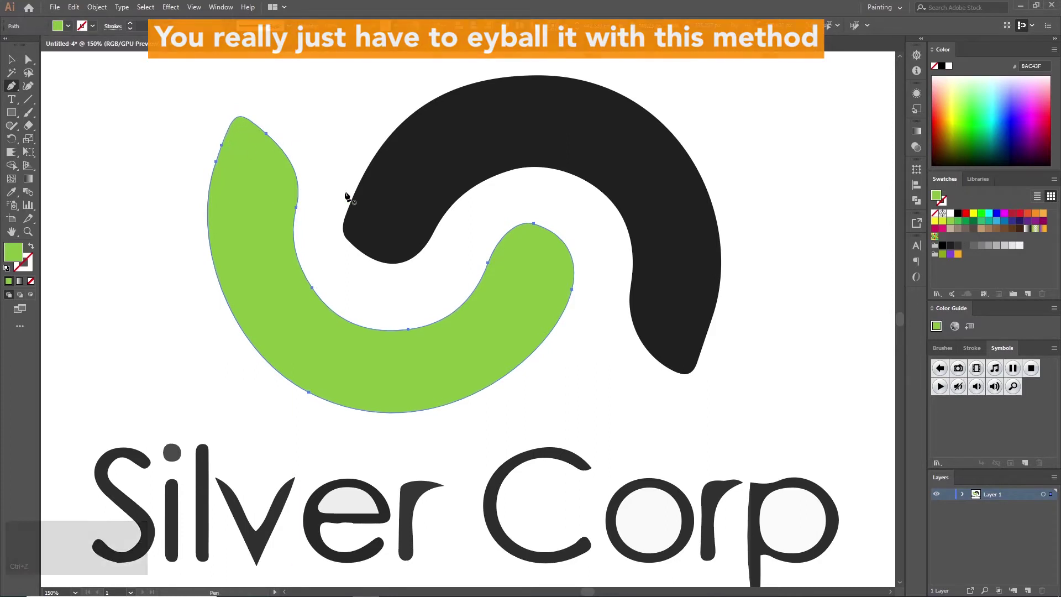
left_click(226, 148)
left_click(187, 147)
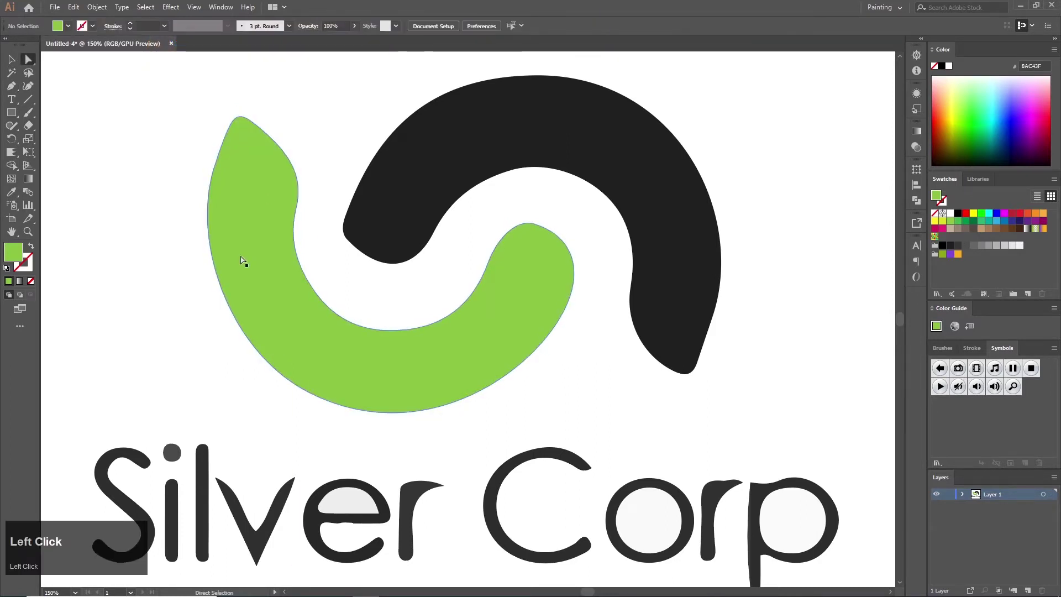
Inspect the separate vector shapes of the Silver Corp letters, including inside the isolated group, and exit isolation mode.
scroll(485, 369, "down", 1)
scroll(485, 369, "down", 4)
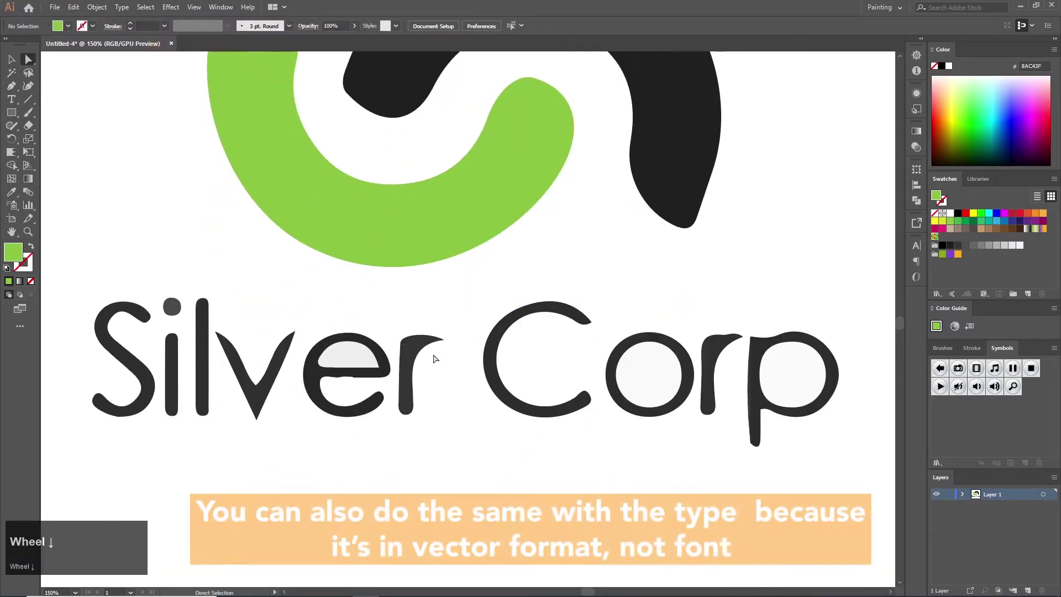
left_click(408, 358)
left_click(750, 390)
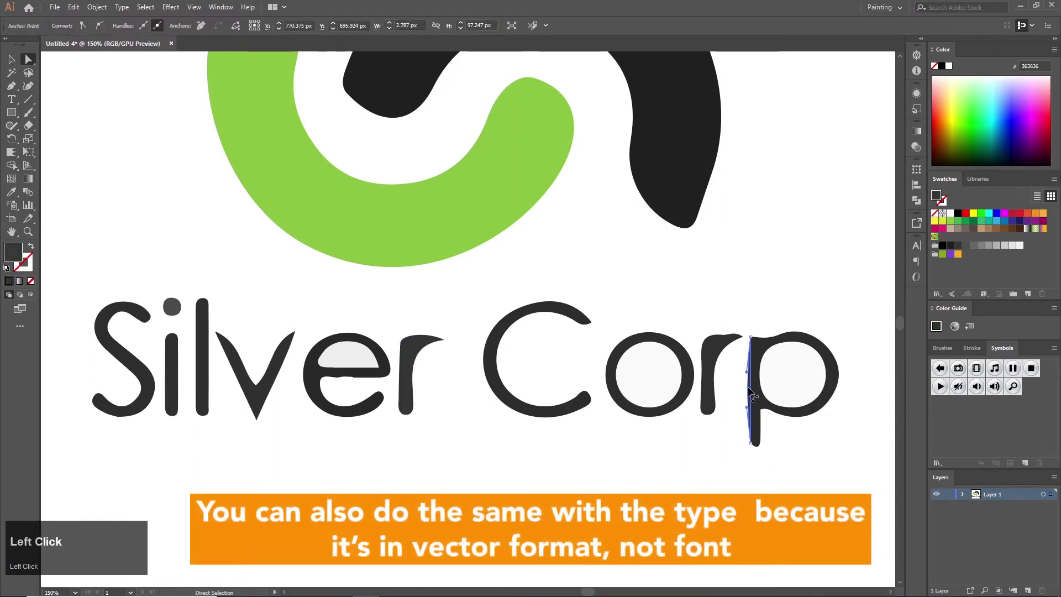
left_click(10, 61)
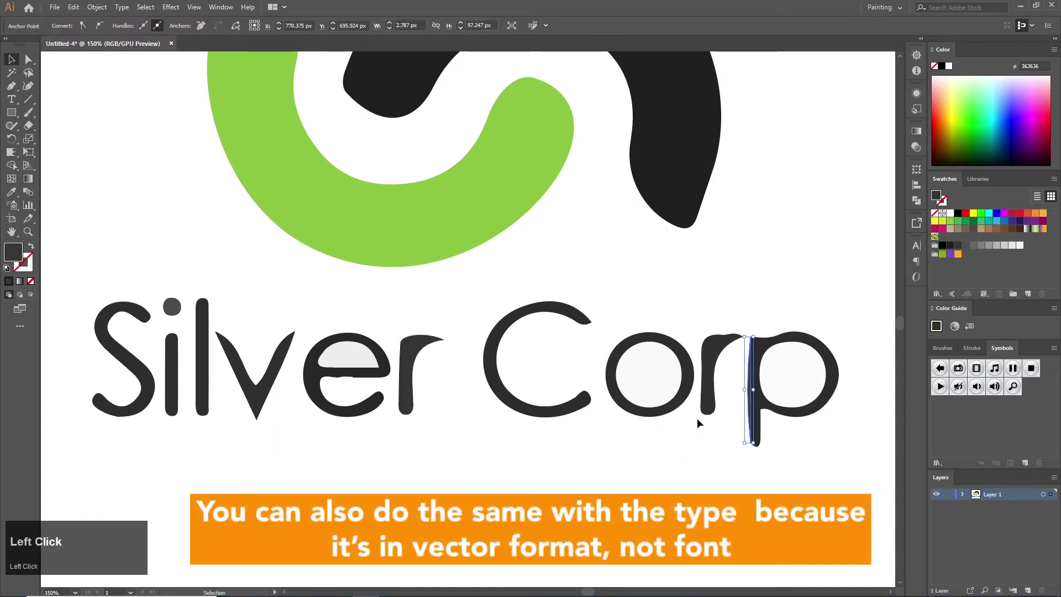
double_click(747, 396)
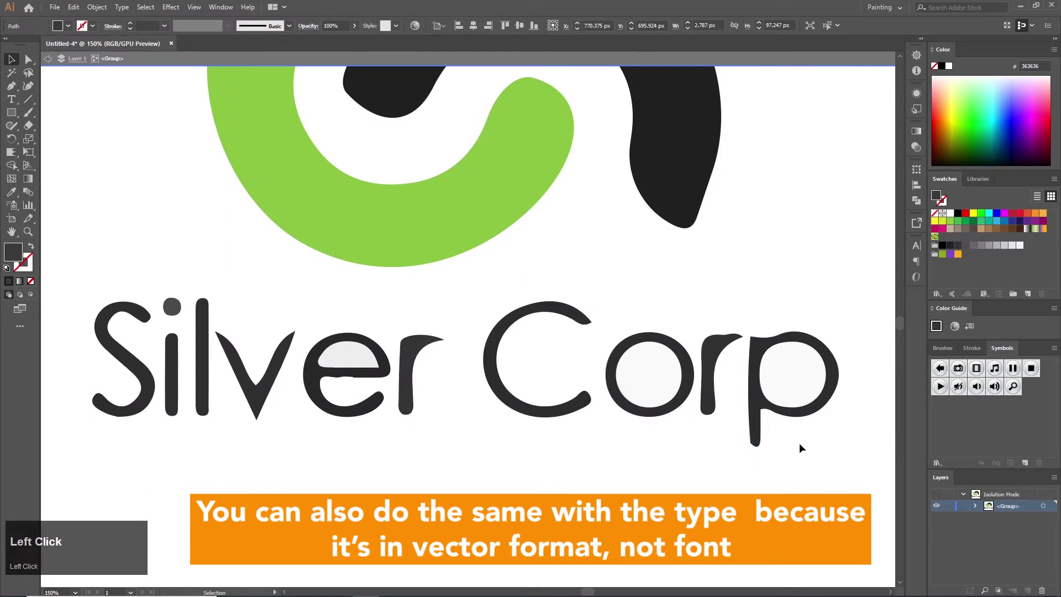
left_click(755, 389)
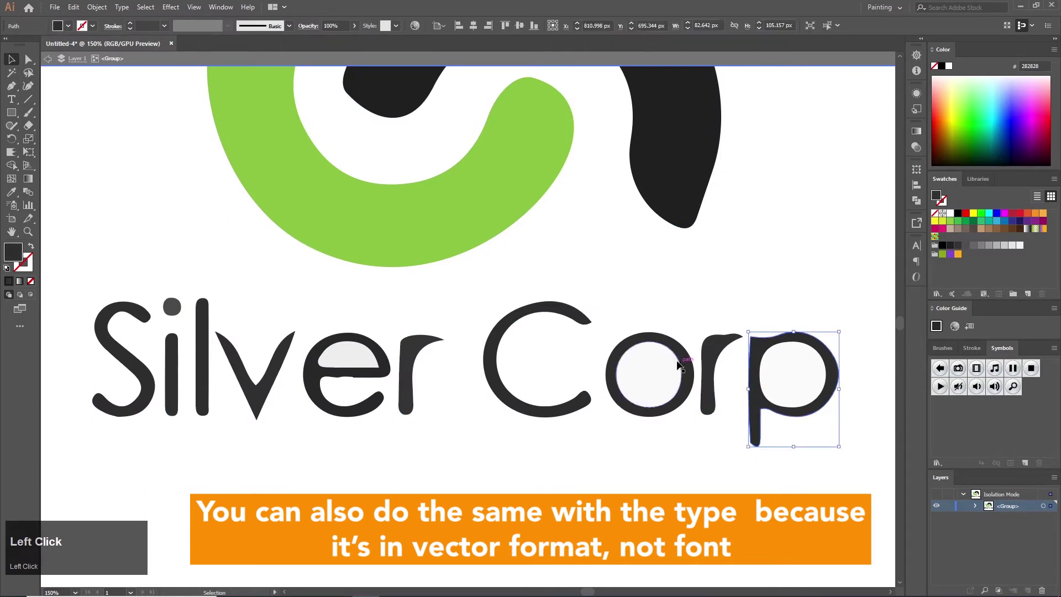
left_click(247, 397)
left_click(350, 362)
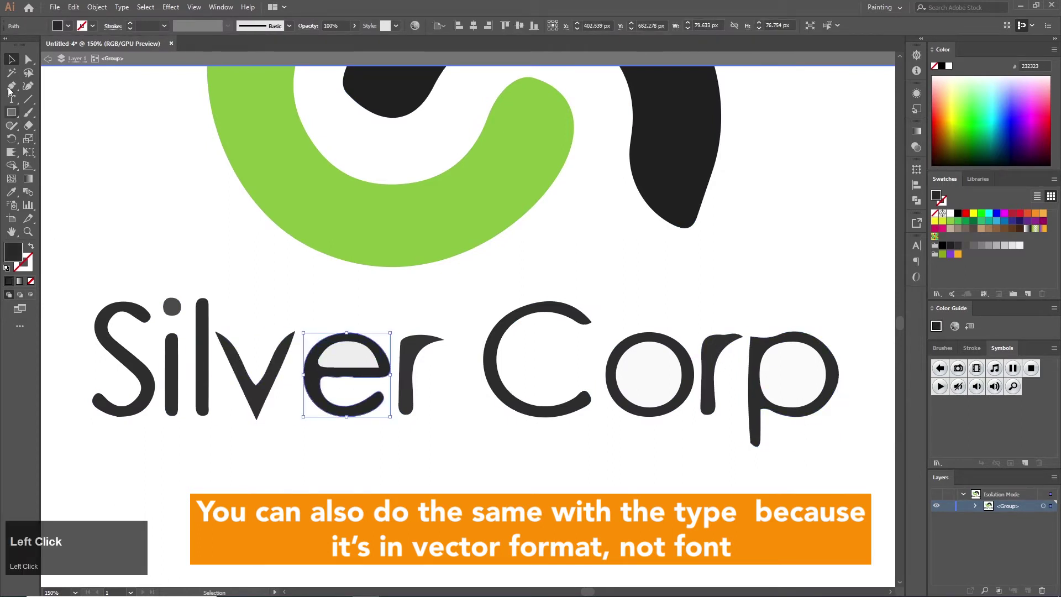
left_click(28, 60)
key("Escape")
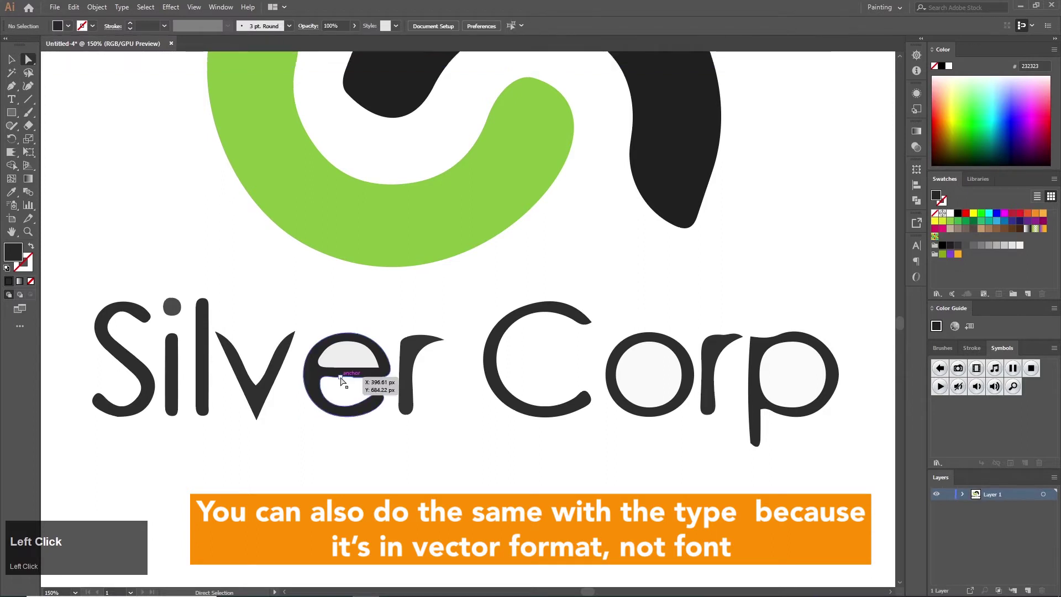
Delete the extra anchor points under the crossbar of the "e" in Silver and adjust the remaining curve to smooth its edge.
left_click(341, 380)
key("p")
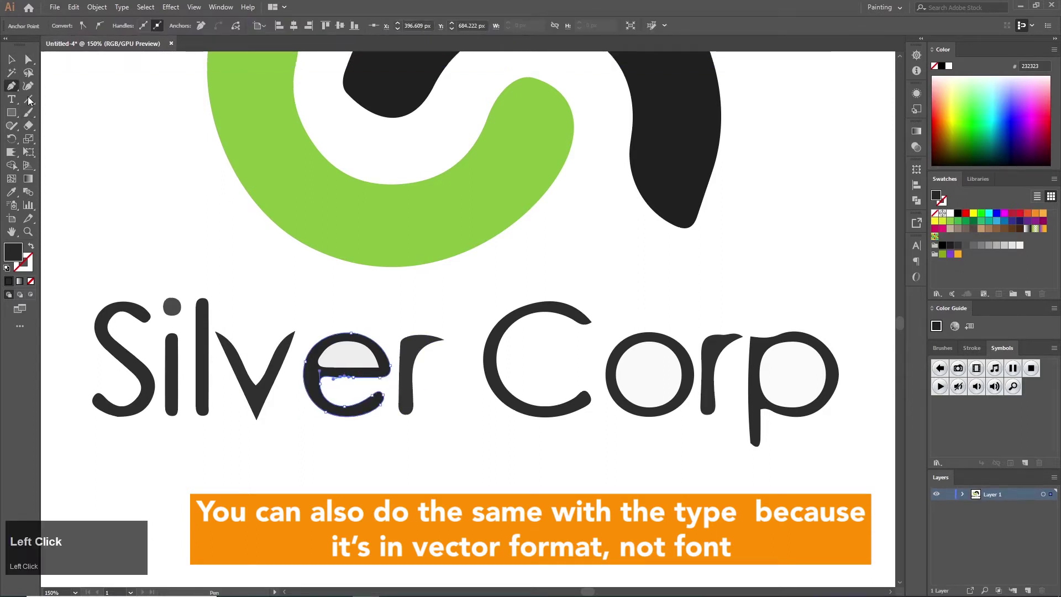
left_click(343, 379)
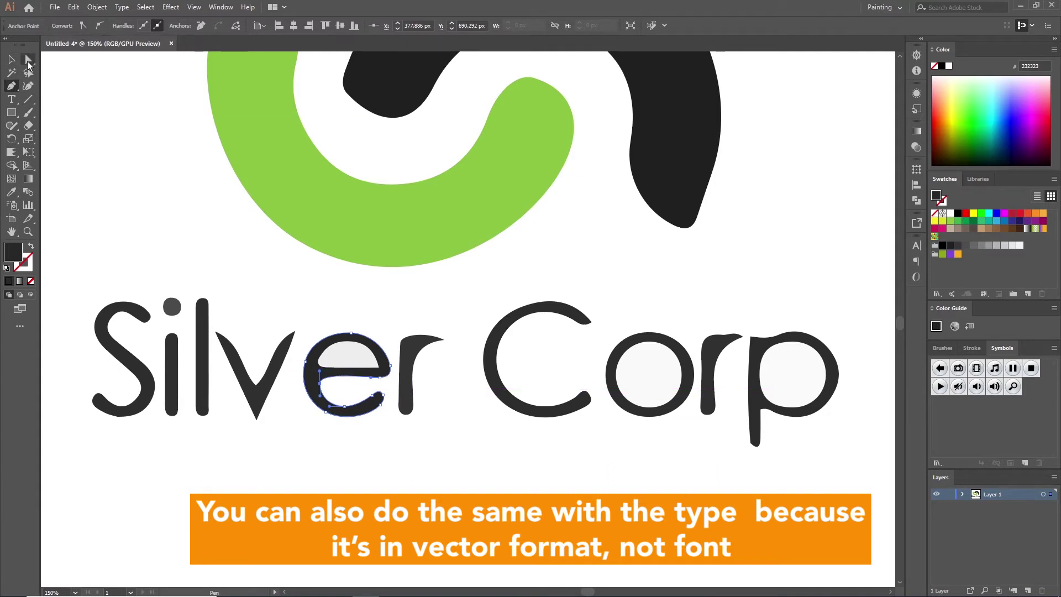
left_click(28, 62)
left_click_drag(370, 377, 335, 378)
left_click(491, 438)
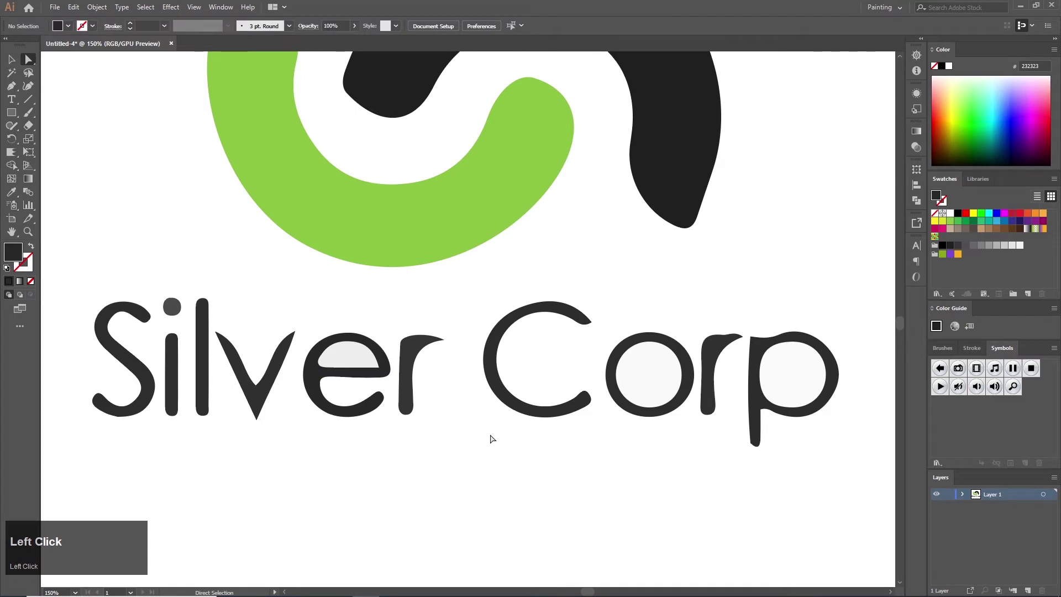
Recolour the dot of the "i" in Silver with the fill sampled from the letter "S", 292929, and deselect it.
scroll(370, 437, "up", 1)
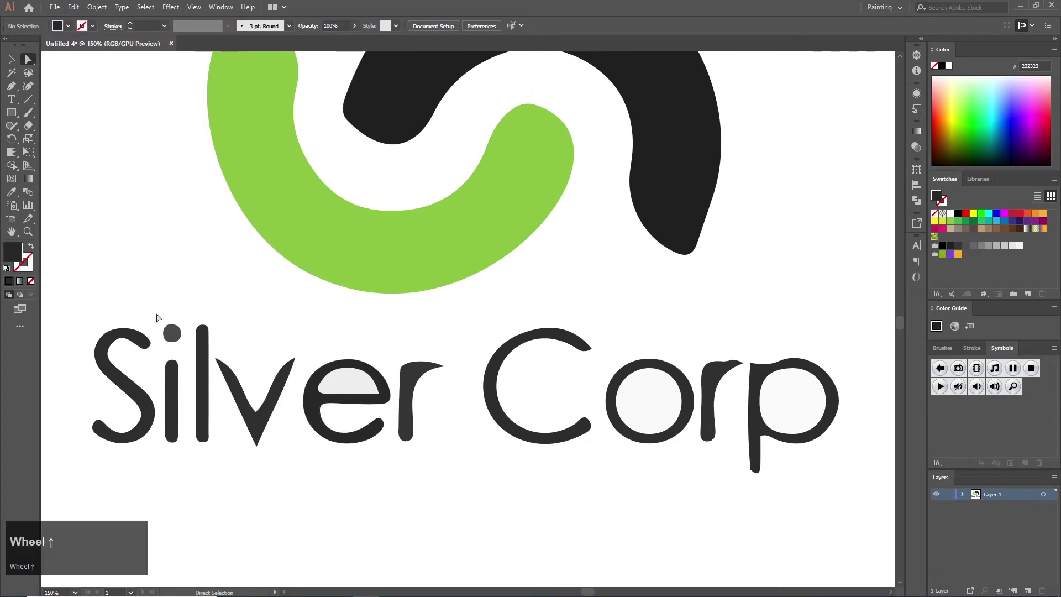
left_click(171, 335)
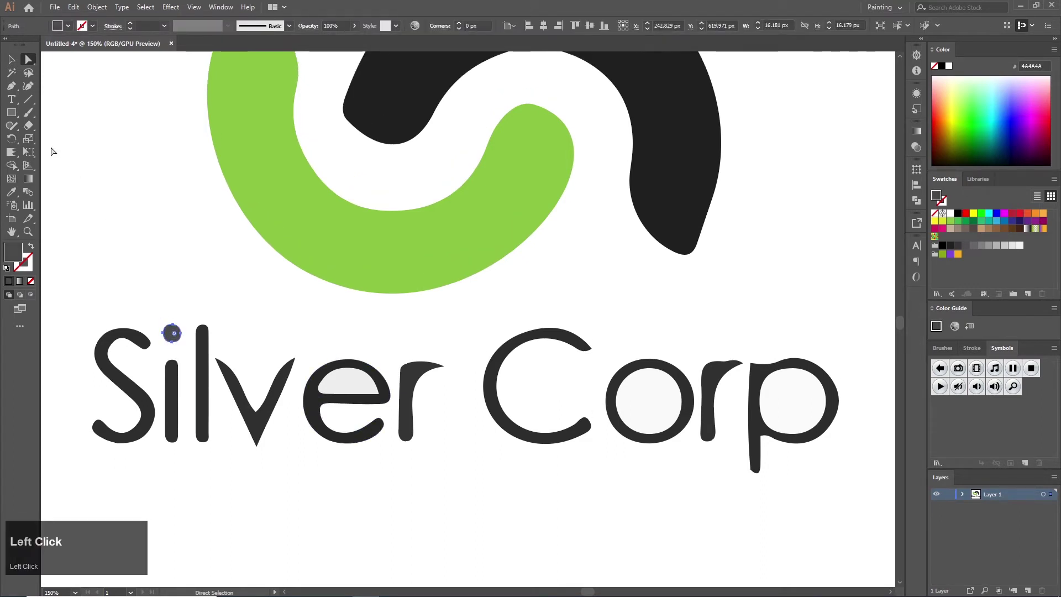
left_click(11, 60)
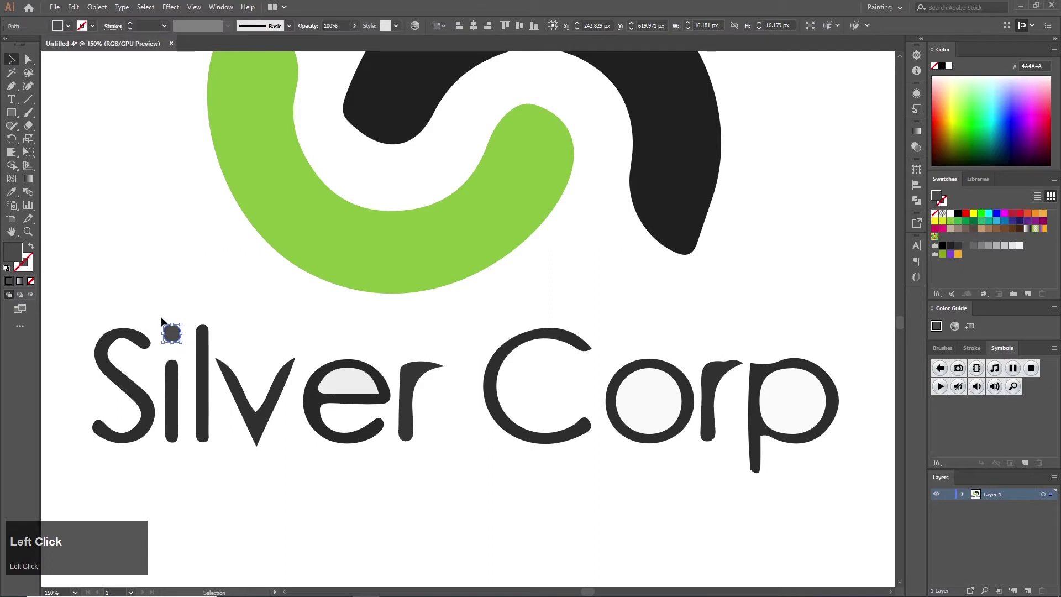
left_click(11, 194)
left_click(146, 386)
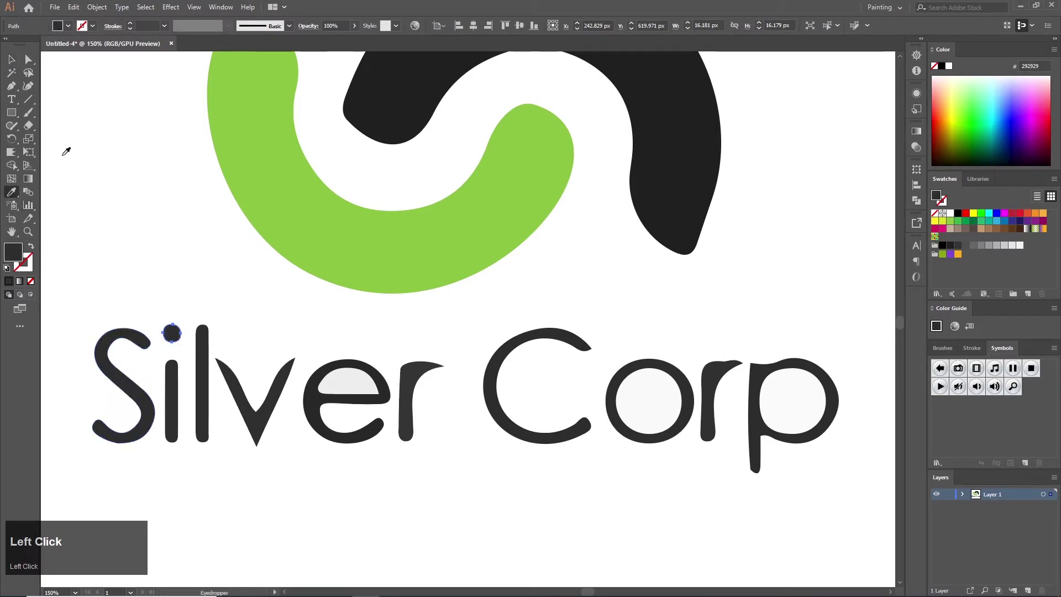
left_click(13, 62)
scroll(195, 242, "up", 2)
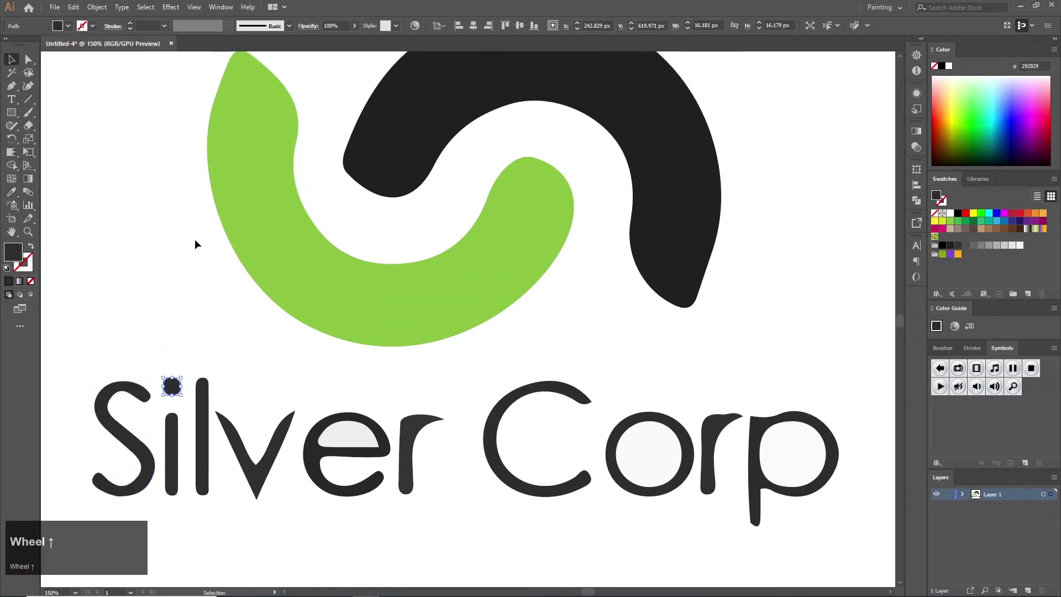
key("ctrl+minus")
key("ctrl+minus")
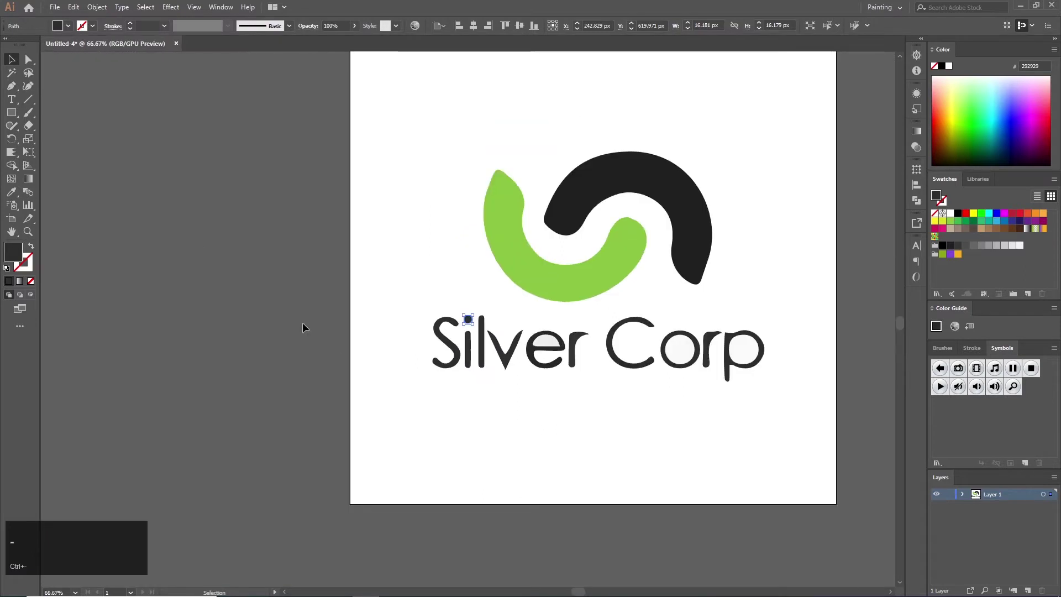
left_click(592, 489)
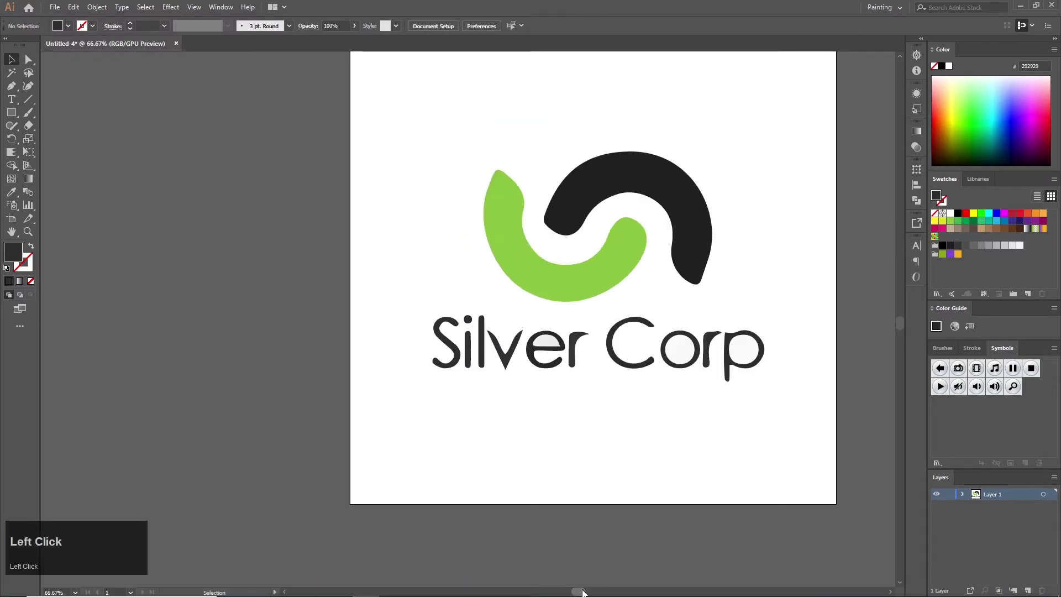
Isolate the logo group and select the traced Silver Corp letters to check their extent, clearing the selection again.
left_click(584, 592)
scroll(432, 446, "up", 2)
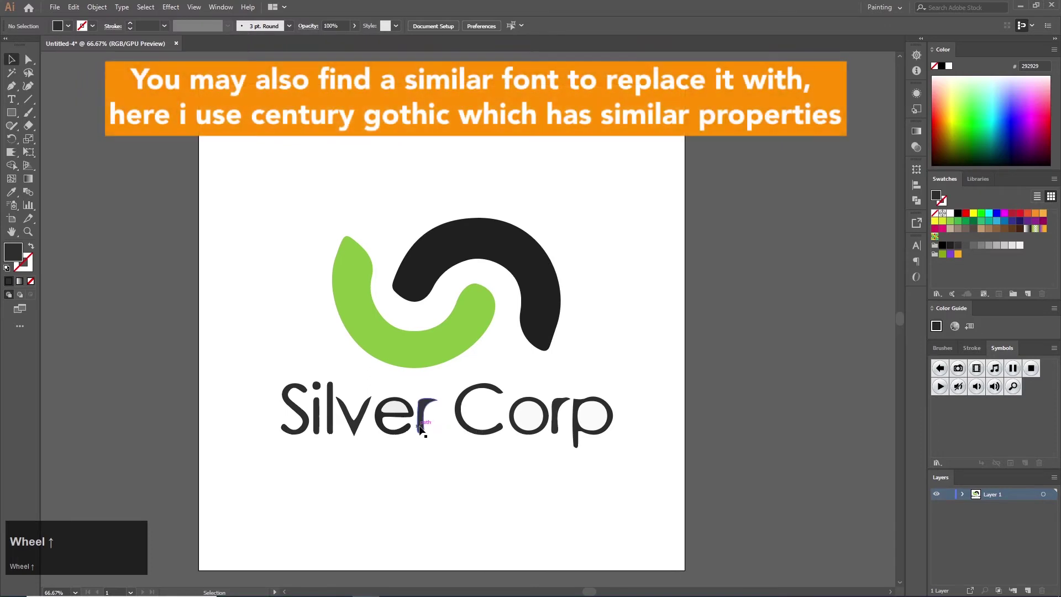
double_click(426, 431)
left_click(426, 423)
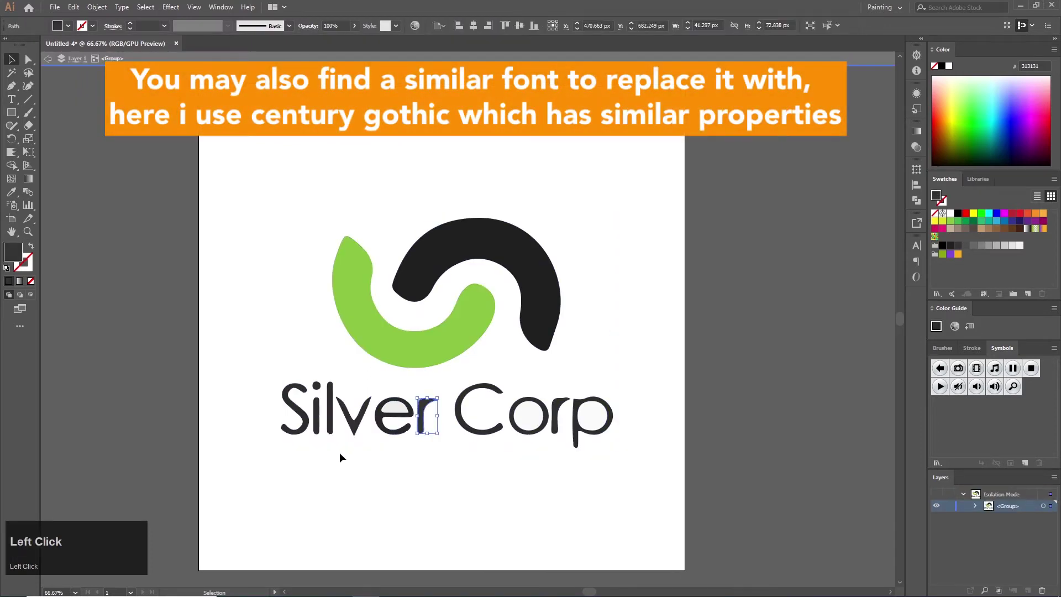
left_click_drag(245, 461, 652, 383)
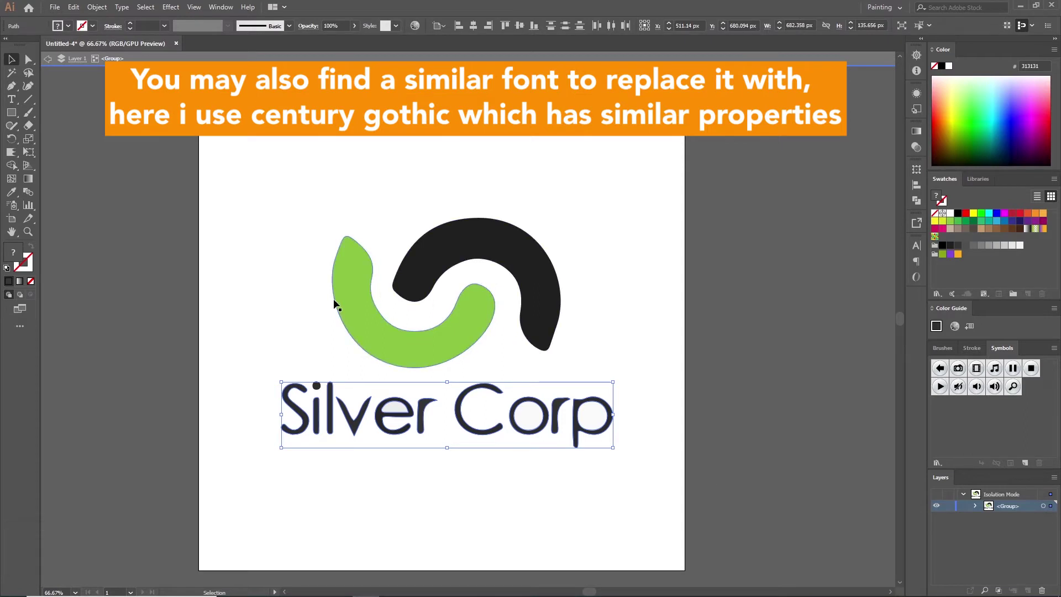
left_click(310, 346)
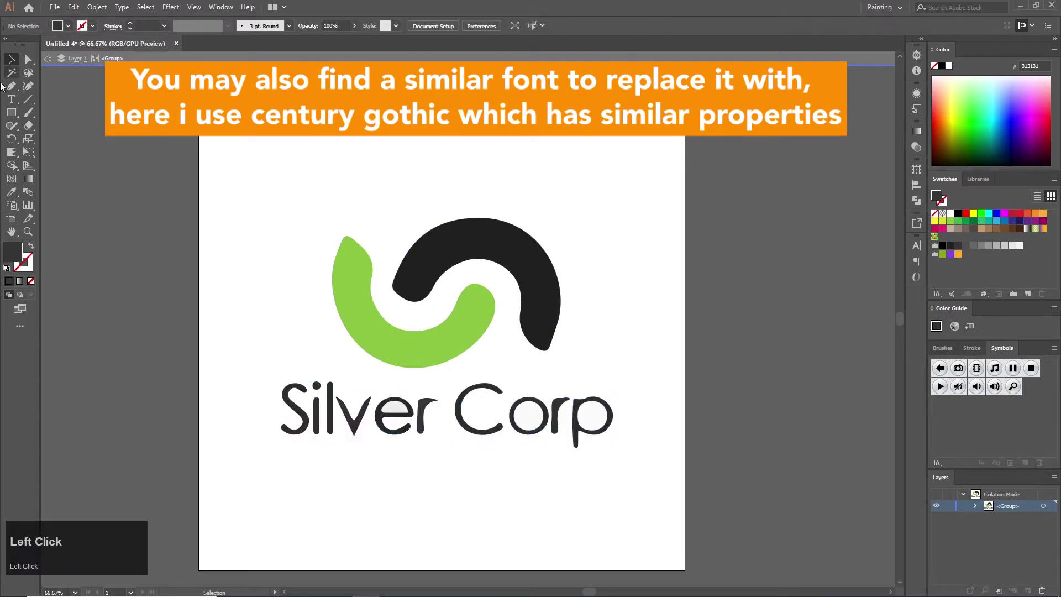
Place a line of point type below the traced lettering, scale it to about 130 pt and position it over the lettering.
left_click(13, 98)
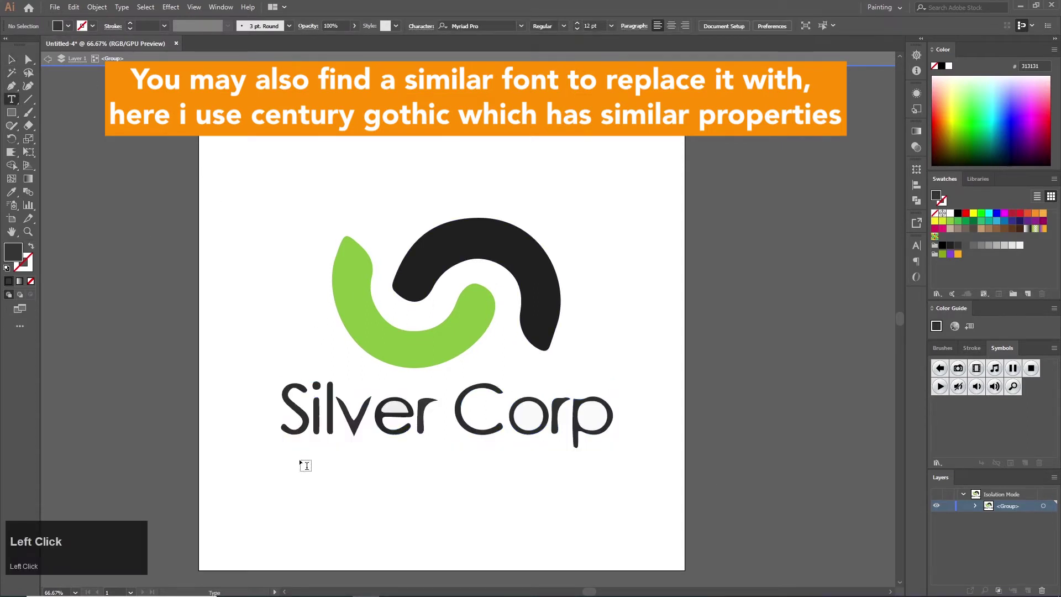
left_click(299, 474)
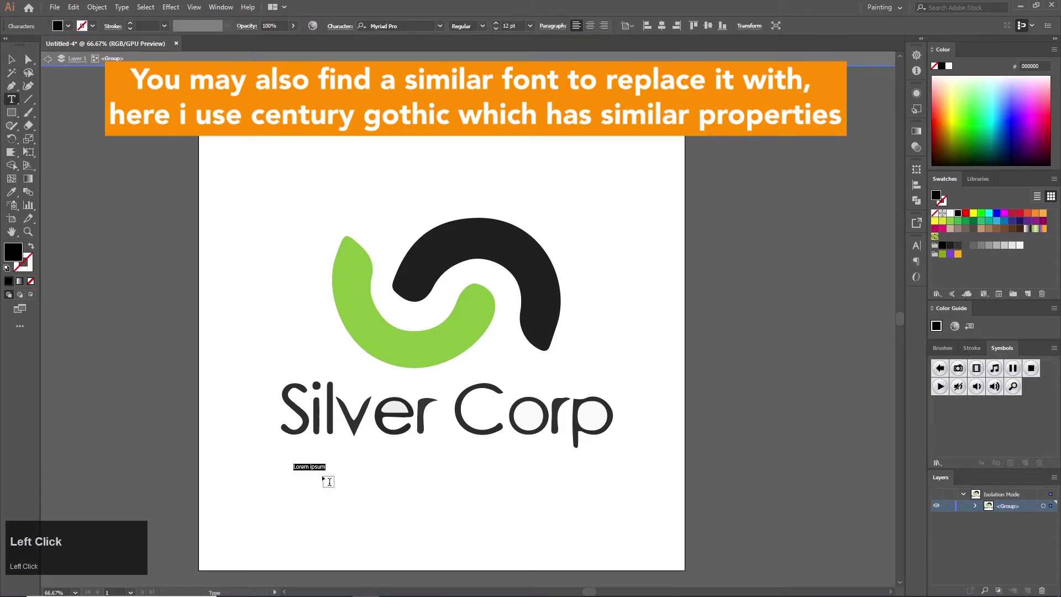
left_click(11, 59)
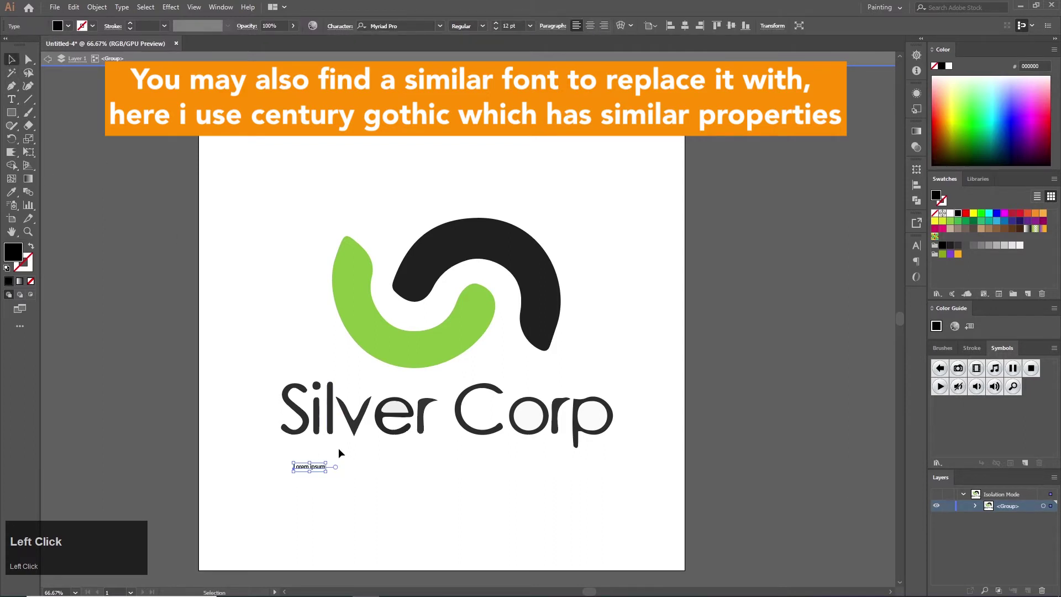
left_click_drag(327, 471, 639, 544)
left_click_drag(537, 511, 519, 442)
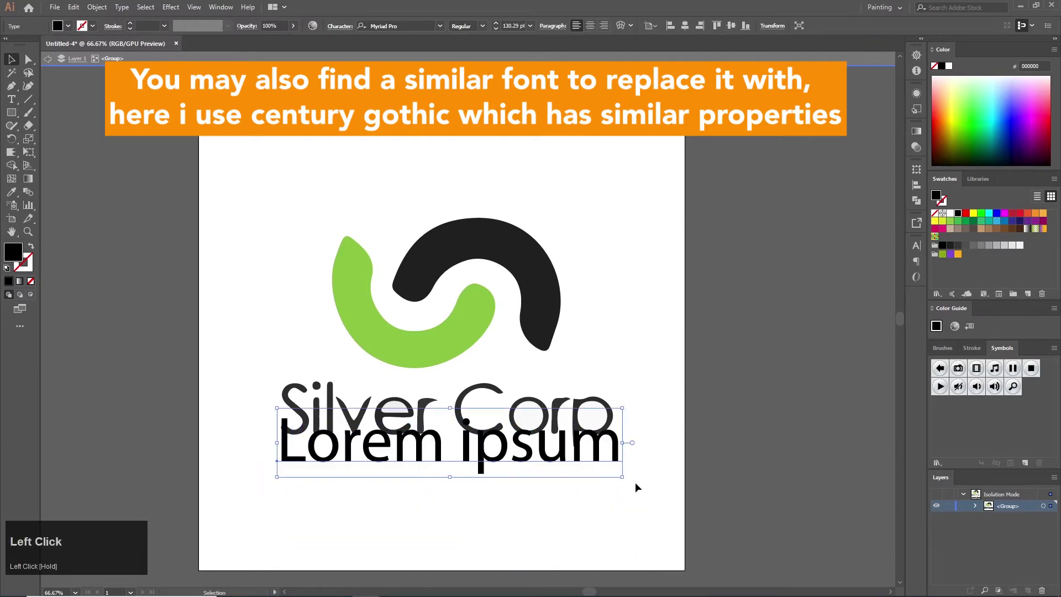
Set the font of the placeholder text to Century Gothic.
left_click(411, 24)
type("ce")
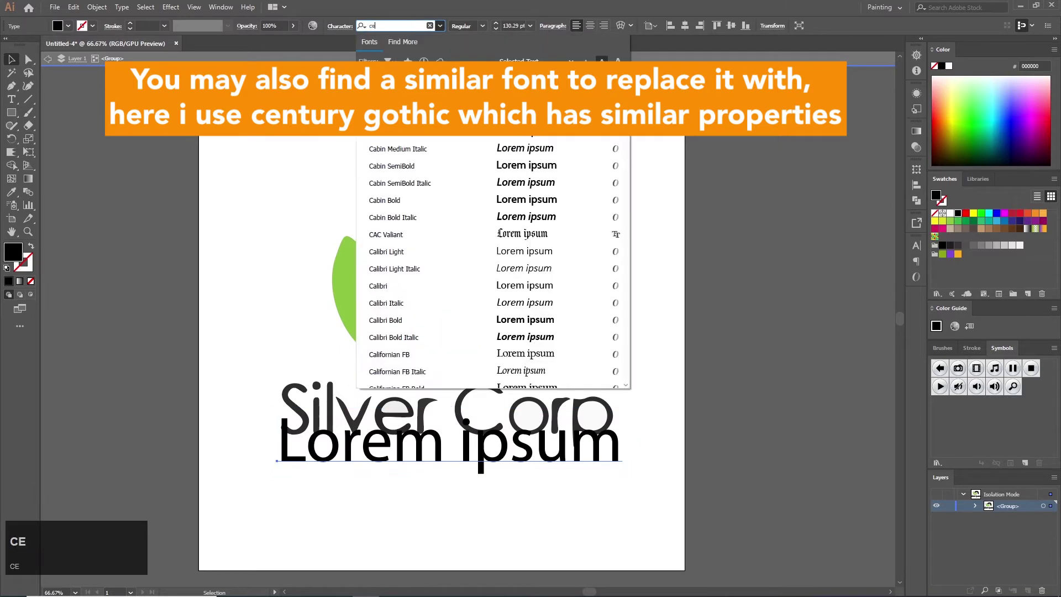
type("n")
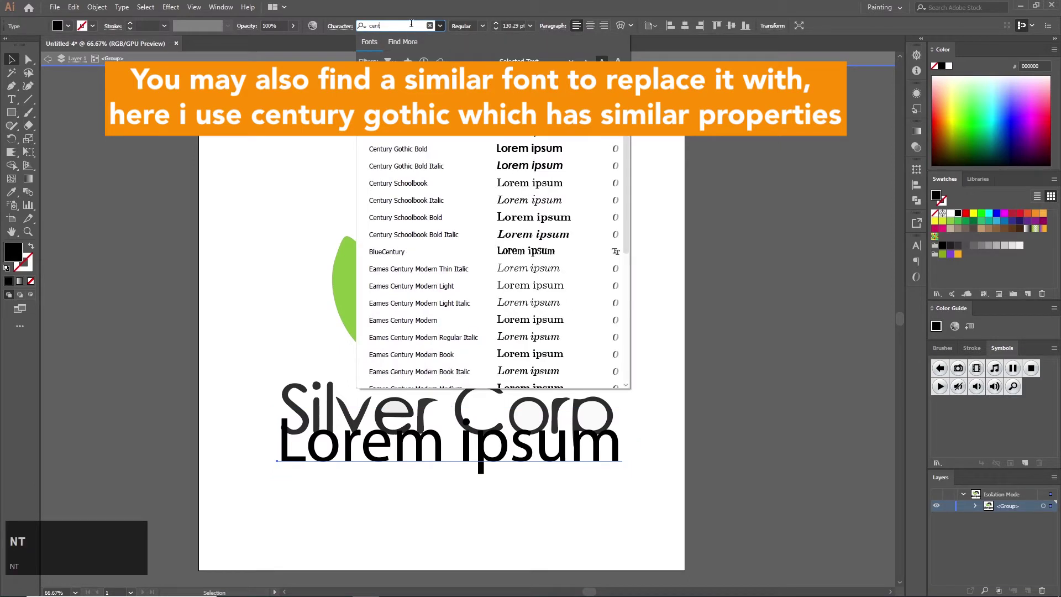
type("t")
left_click(518, 241)
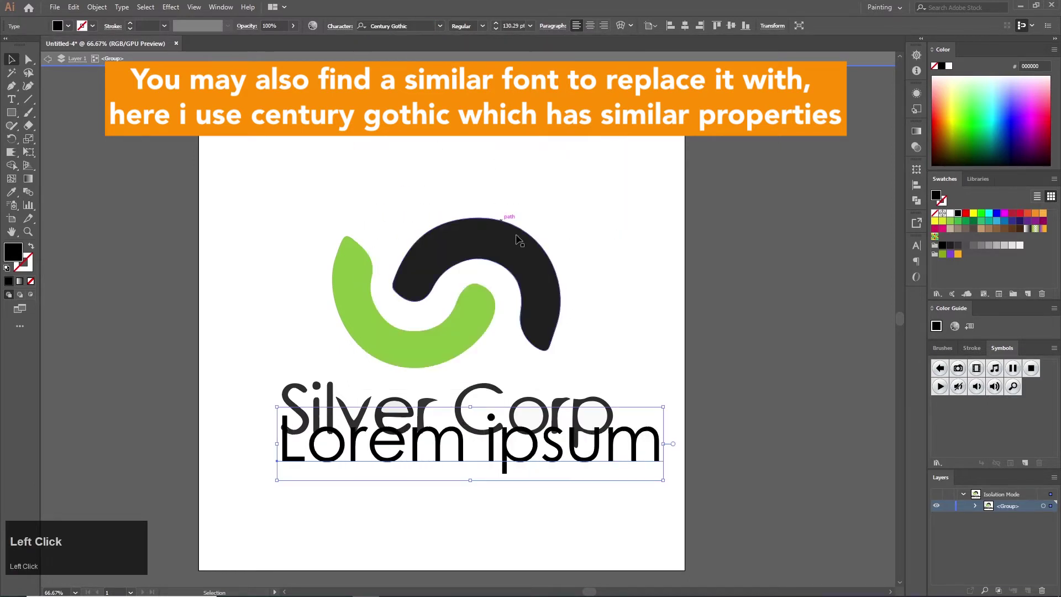
Replace the placeholder text with "Silver Corp".
left_click(8, 101)
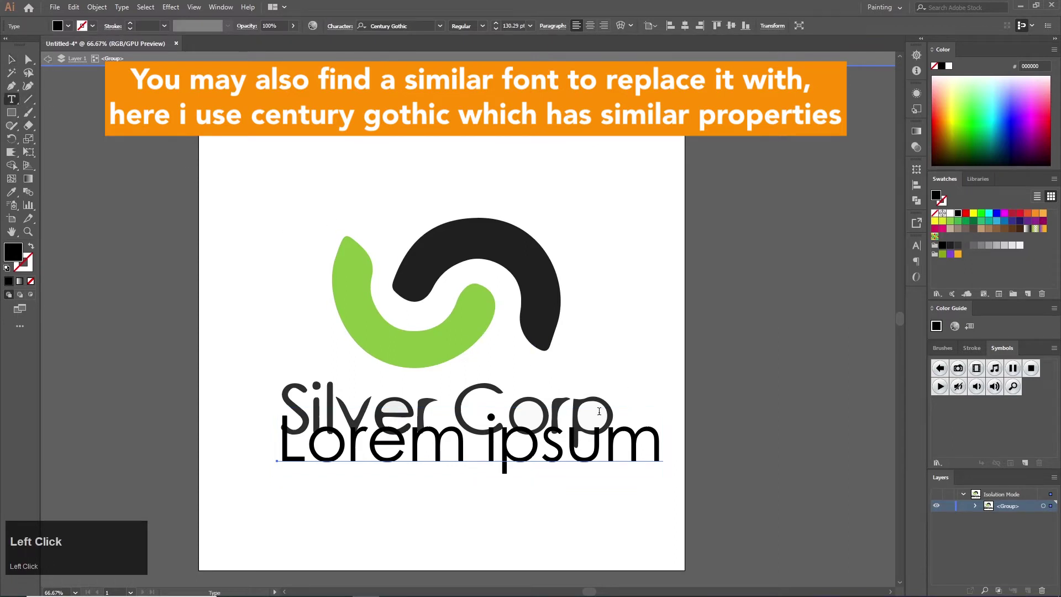
left_click_drag(649, 463, 264, 444)
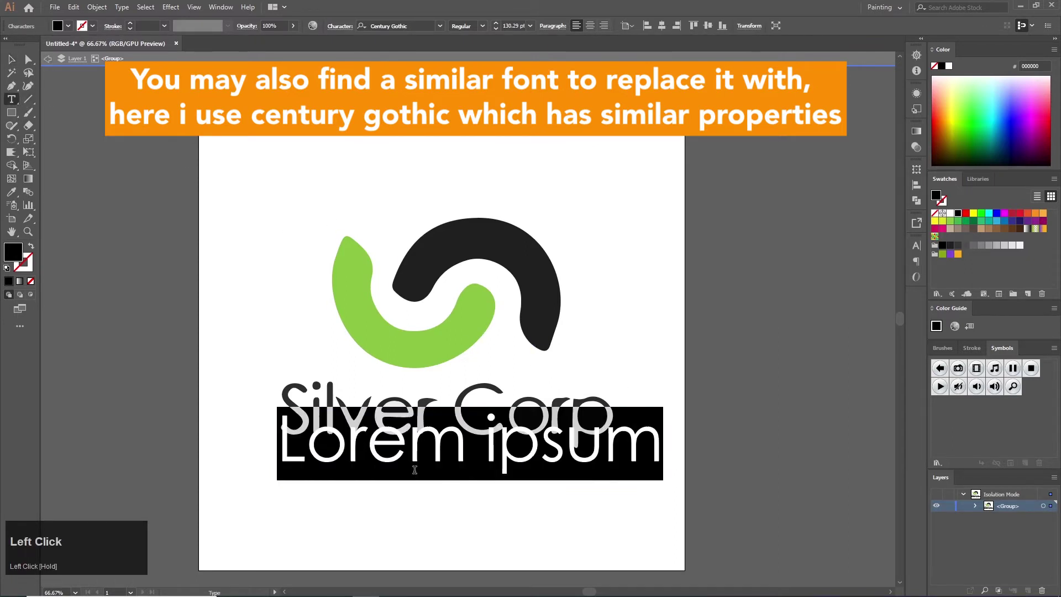
type("Si")
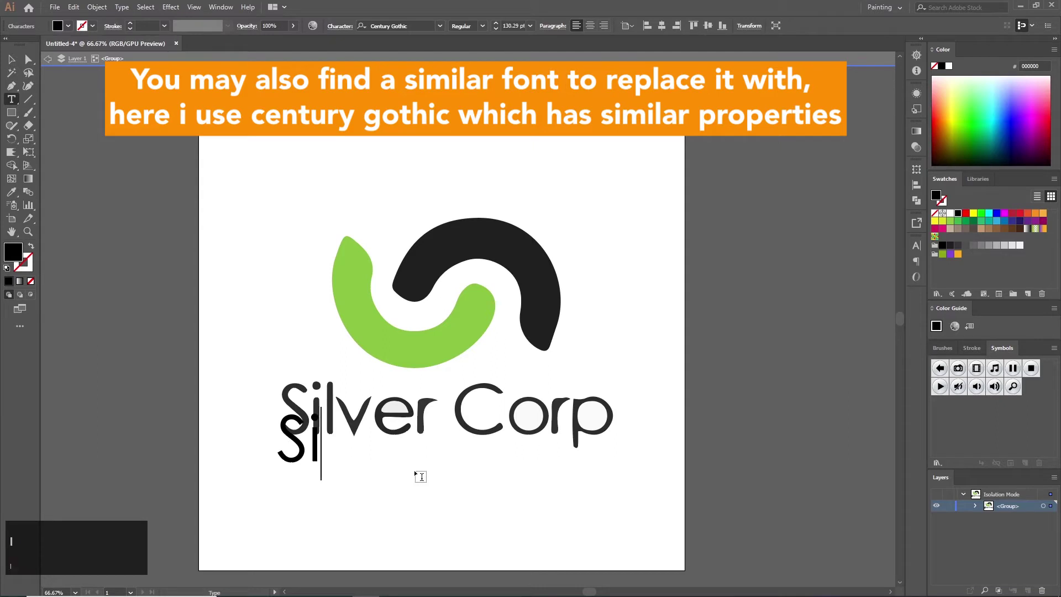
type("lver ")
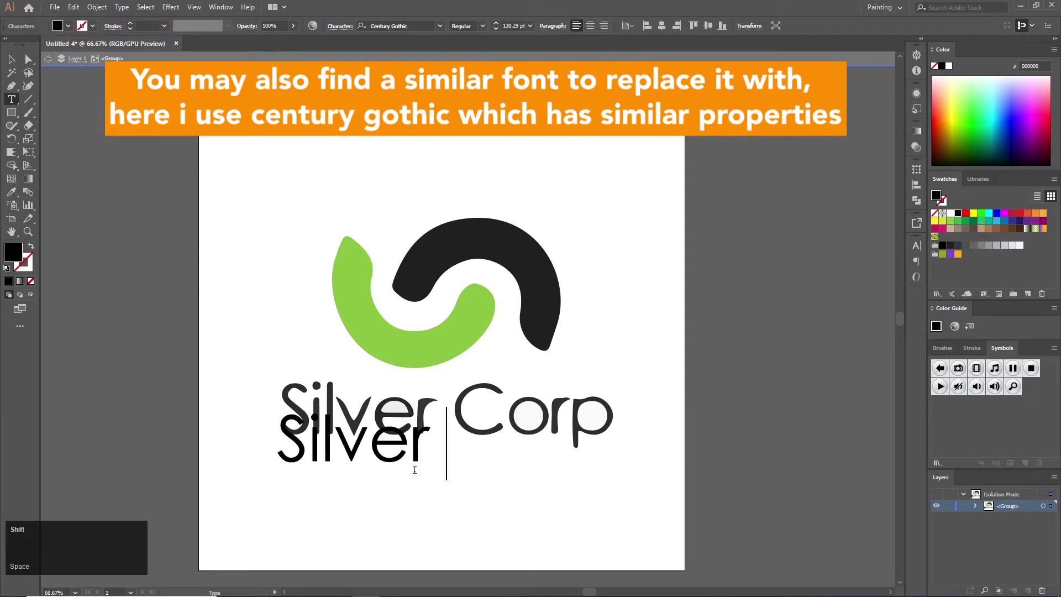
type("Copr")
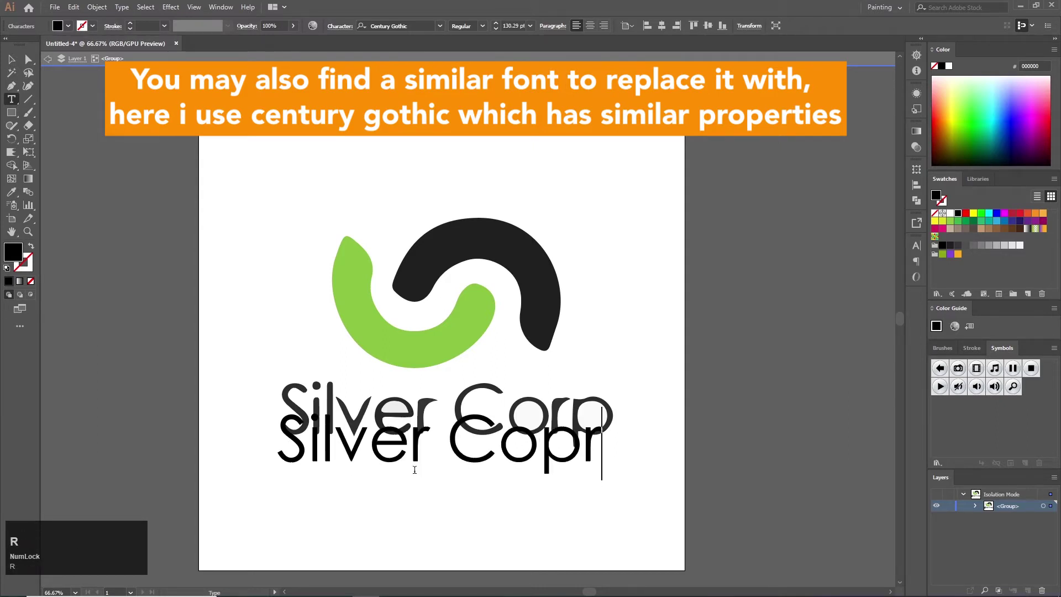
key("BackSpace")
key("BackSpace")
type("rp")
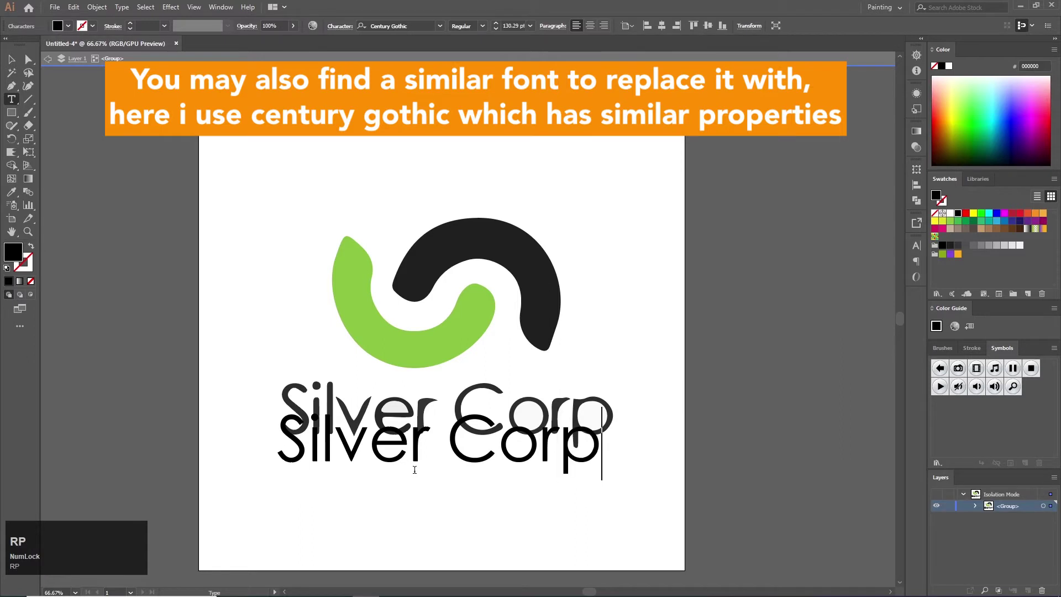
Scale the new Silver Corp text proportionally to about 136 pt and move it directly beneath the traced lettering.
left_click(11, 59)
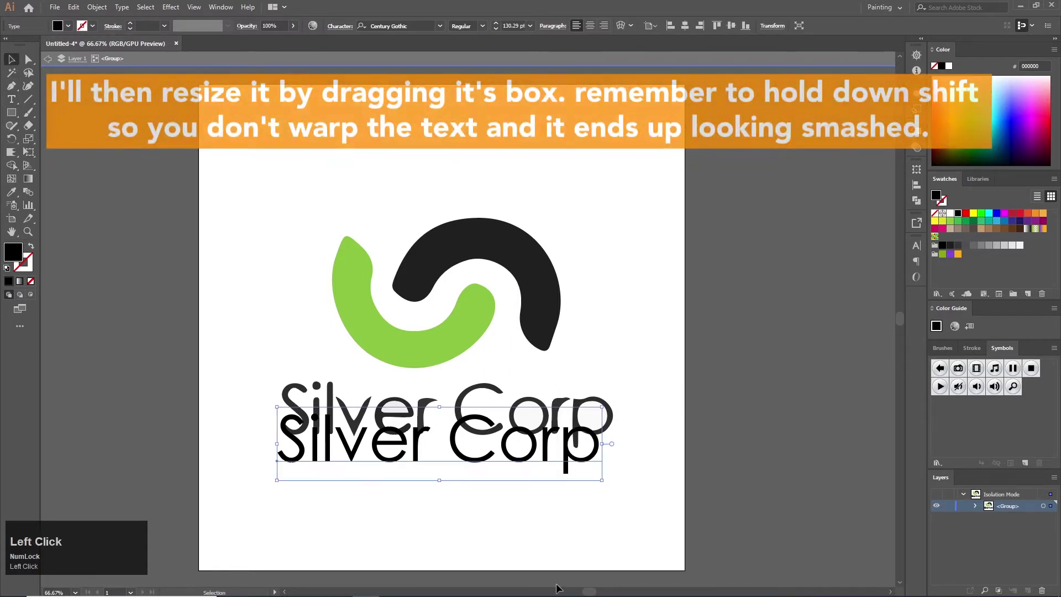
left_click_drag(601, 480, 617, 501)
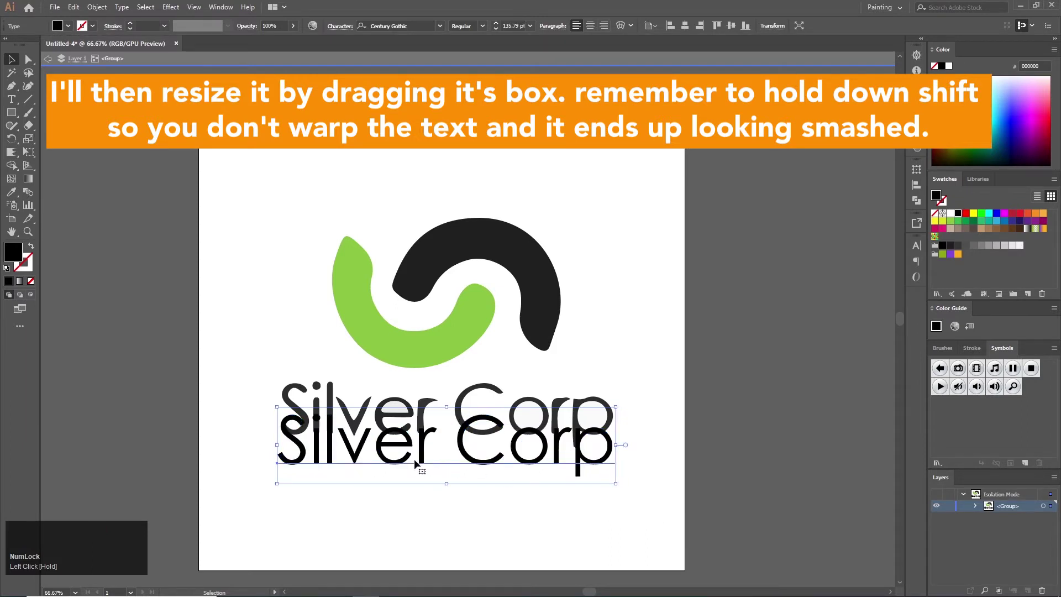
left_click_drag(415, 463, 415, 500)
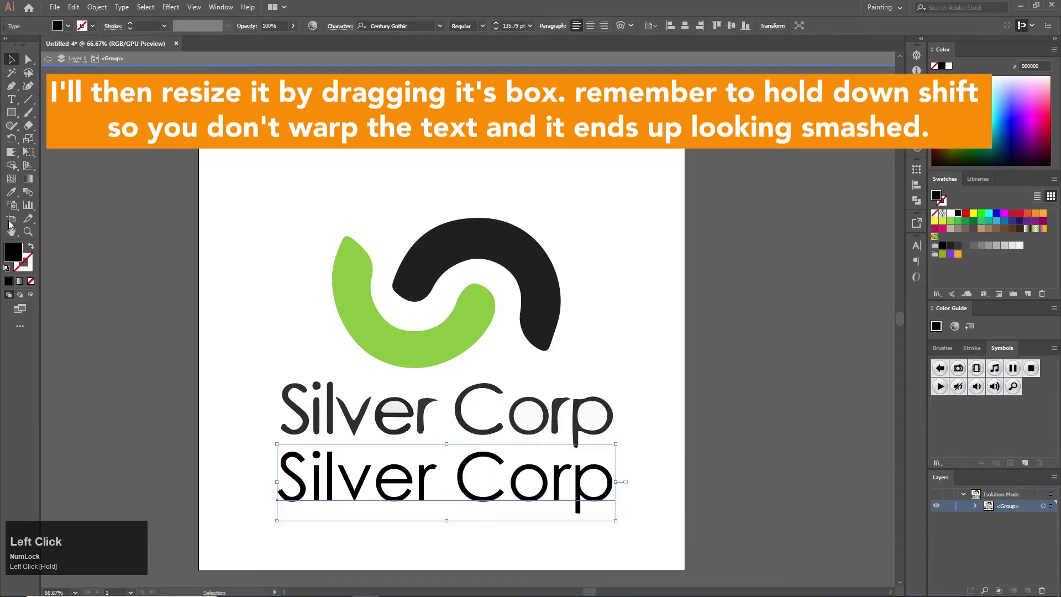
Recolour the new text with the fill sampled from the traced letter "S", 292929.
left_click(11, 191)
left_click(293, 396)
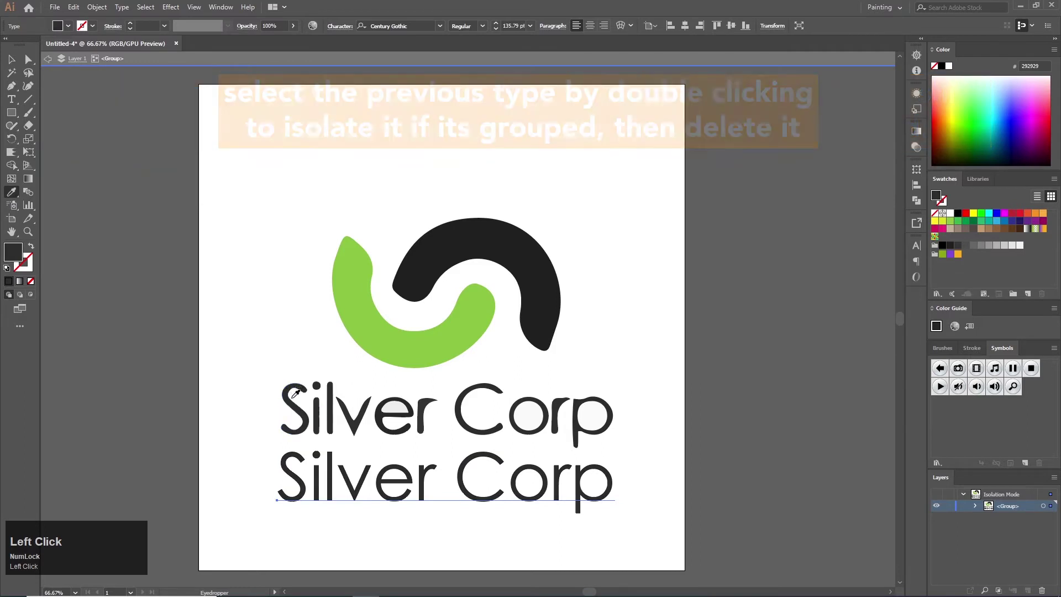
left_click(11, 59)
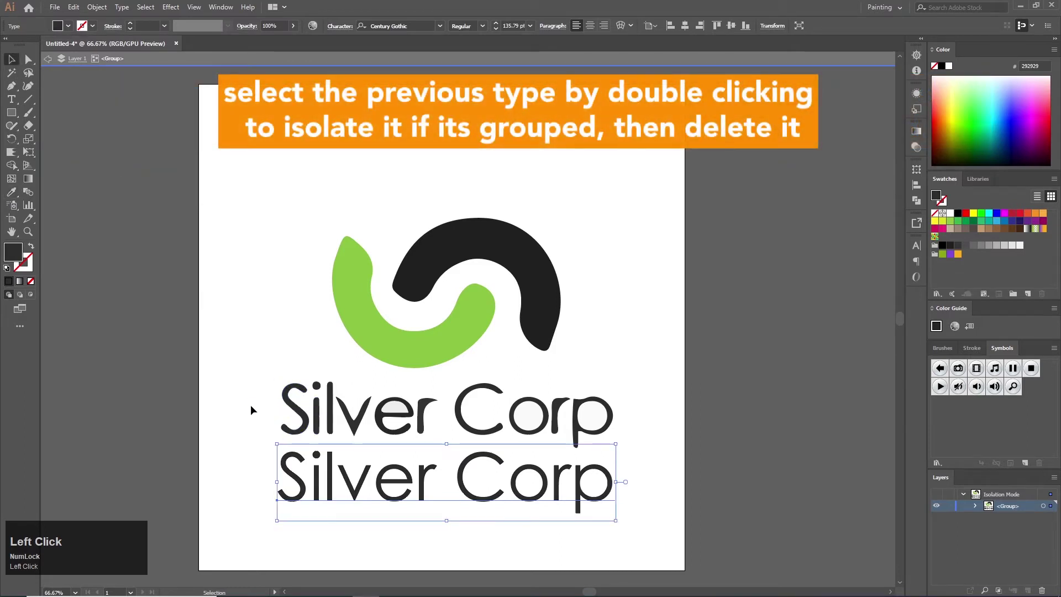
Delete the traced Silver Corp letters above the new text, including the leftover dot of the "i".
left_click_drag(251, 410, 622, 416)
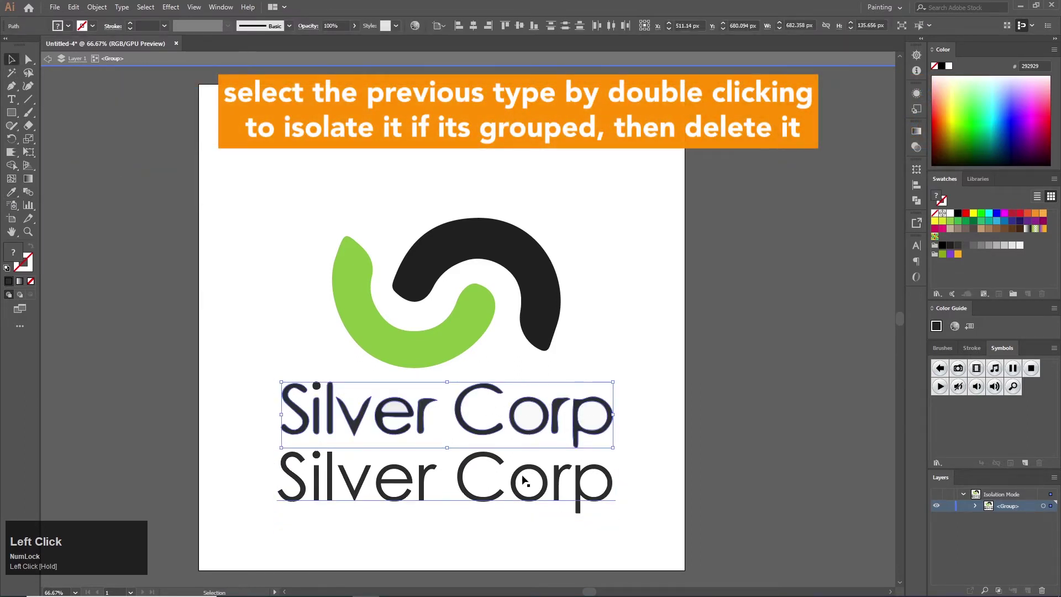
key("Delete")
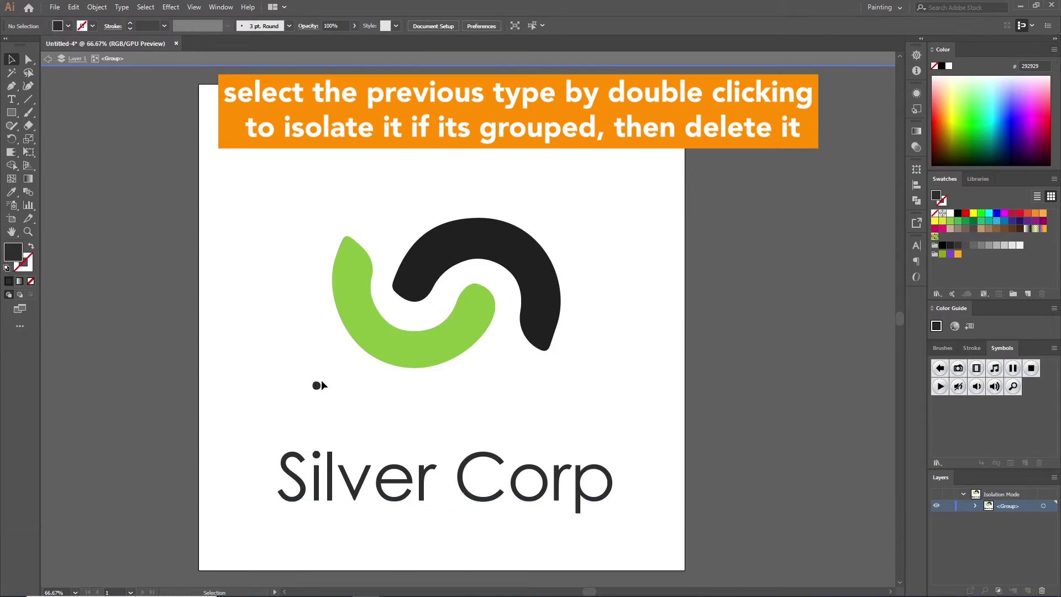
left_click_drag(274, 374, 343, 414)
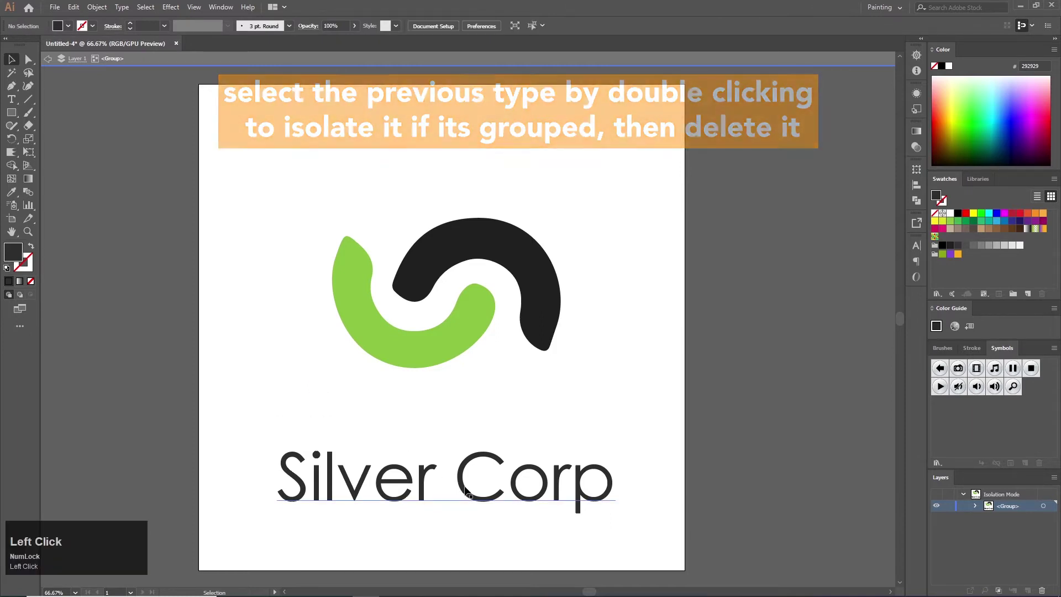
key("Delete")
Move the new Silver Corp text up to sit just below the symbol and exit isolation mode.
left_click_drag(461, 500, 460, 415)
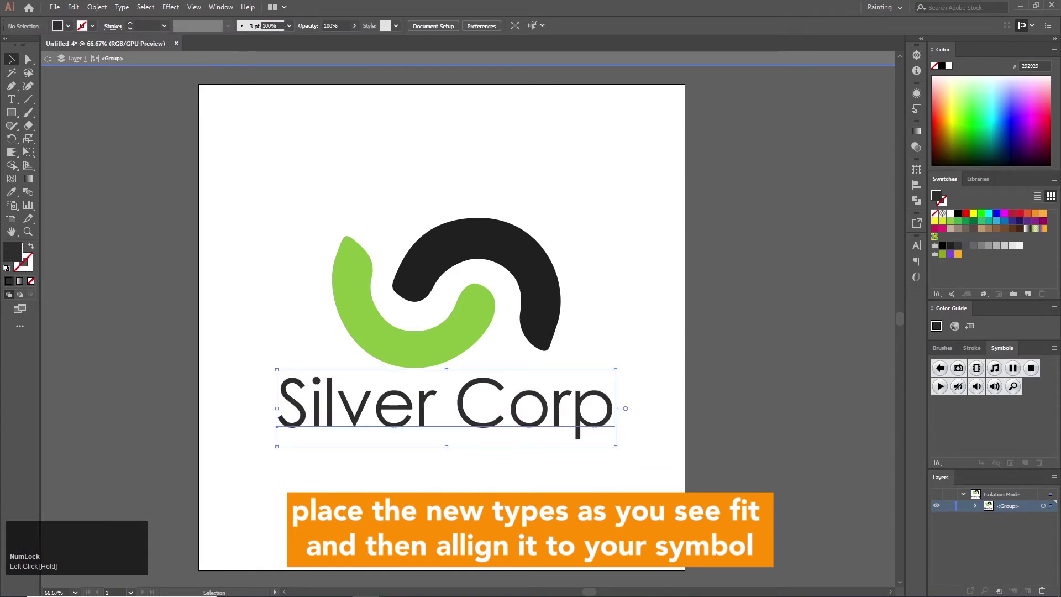
left_click(204, 170)
left_click(47, 63)
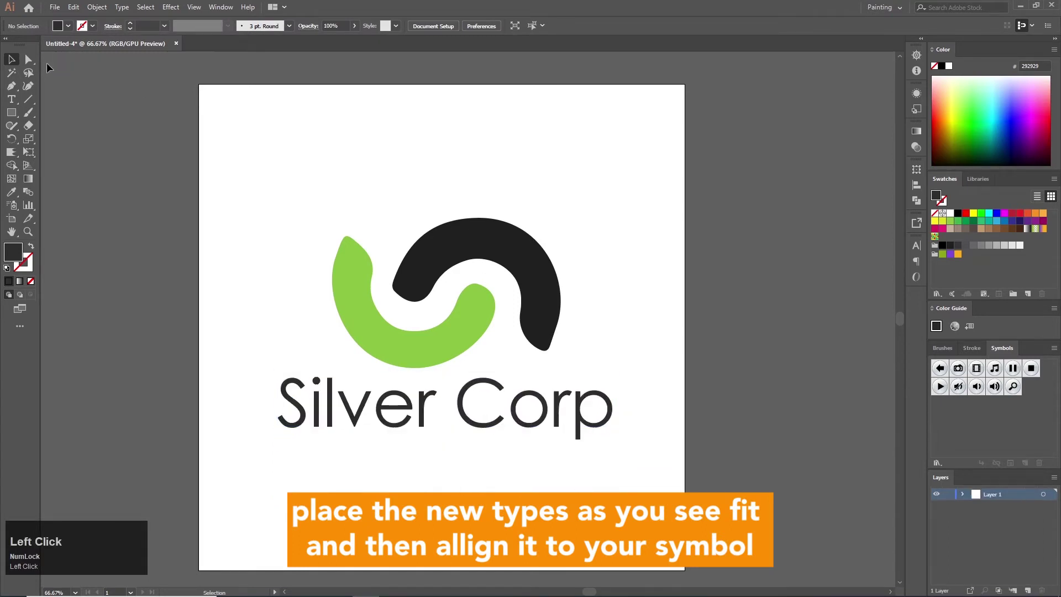
Move the whole logo group slightly up and to the left on the artboard and deselect it.
left_click(465, 350)
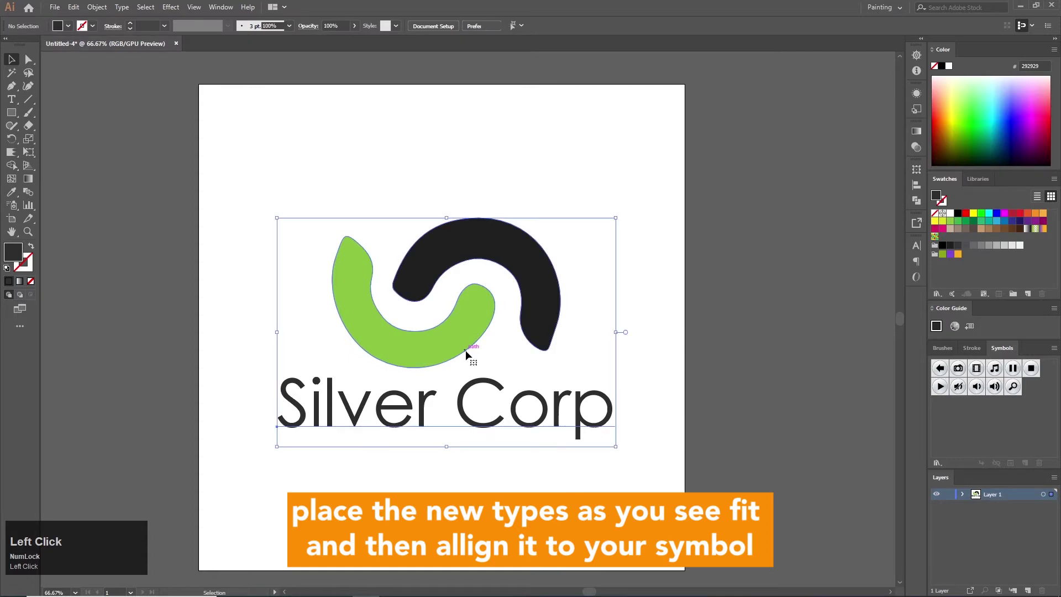
left_click_drag(465, 350, 460, 339)
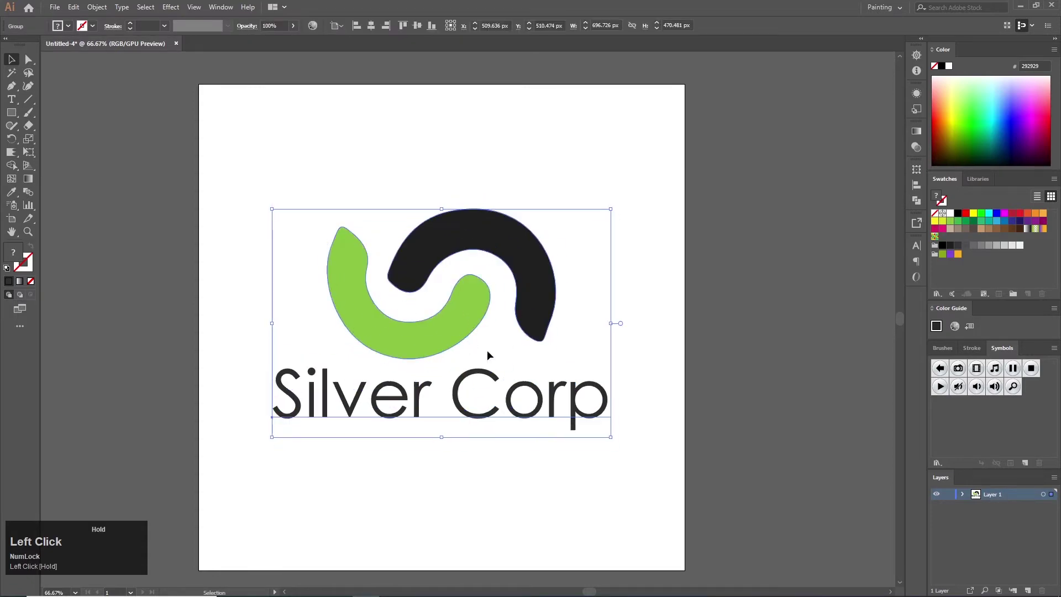
left_click(553, 459)
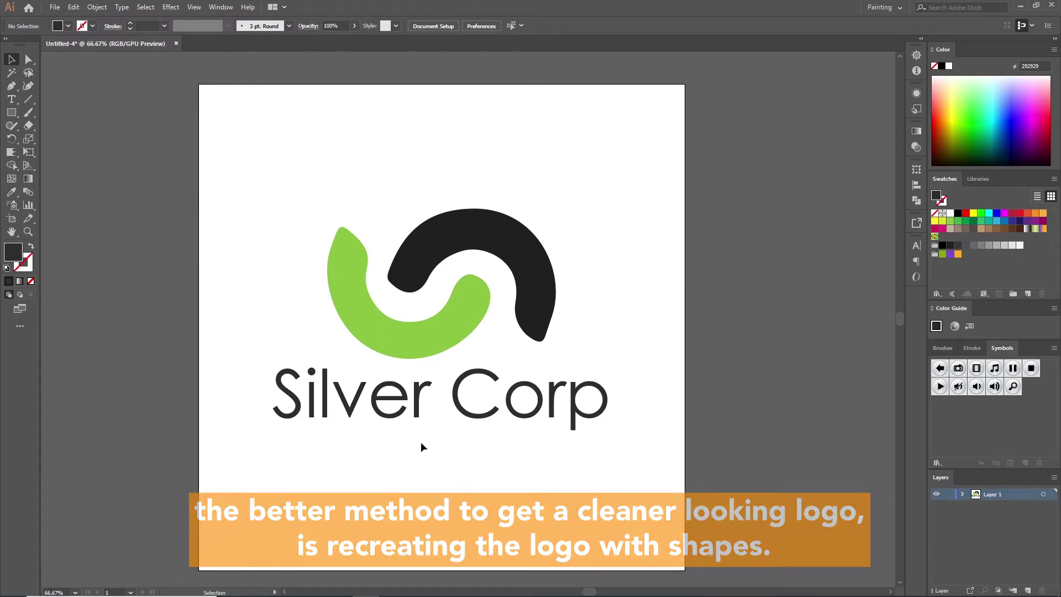
Add a new layer above the logo for the redrawn version and lock Layer 1.
key("ctrl+equal")
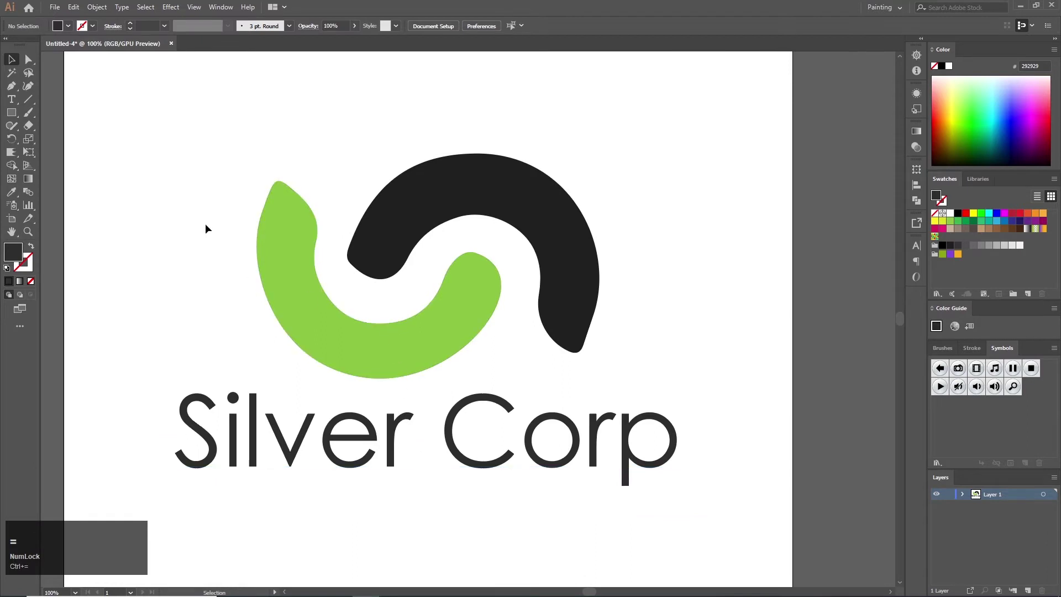
scroll(387, 310, "up", 4)
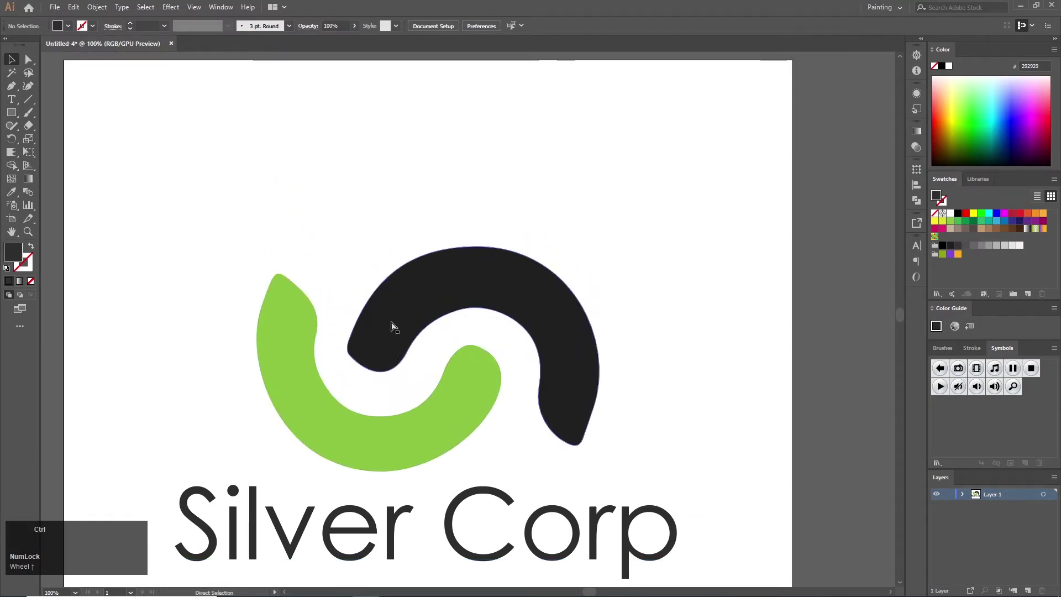
key("ctrl+minus")
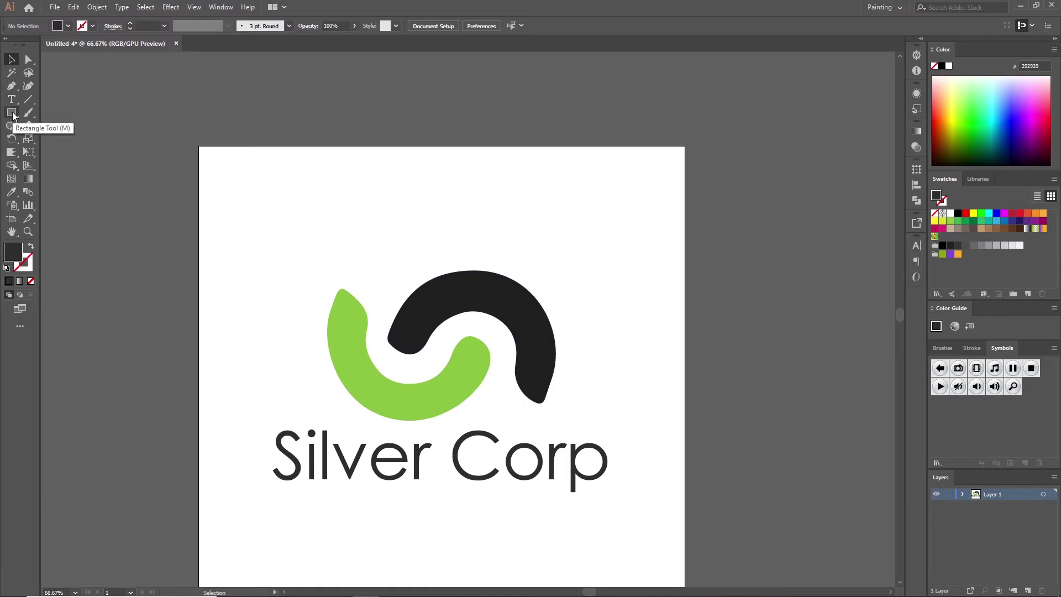
left_click(1028, 590)
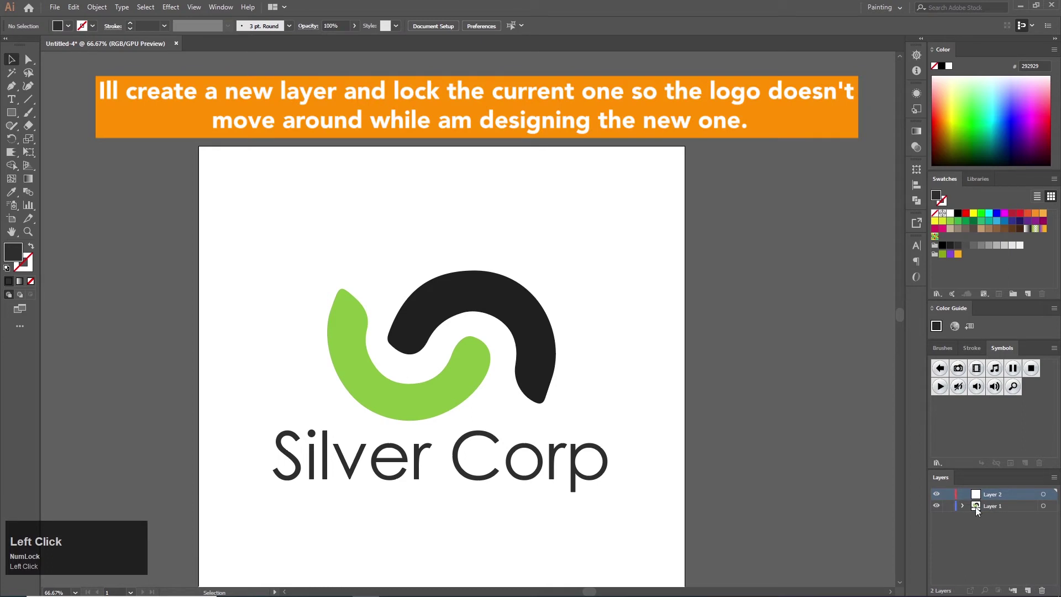
left_click(988, 507)
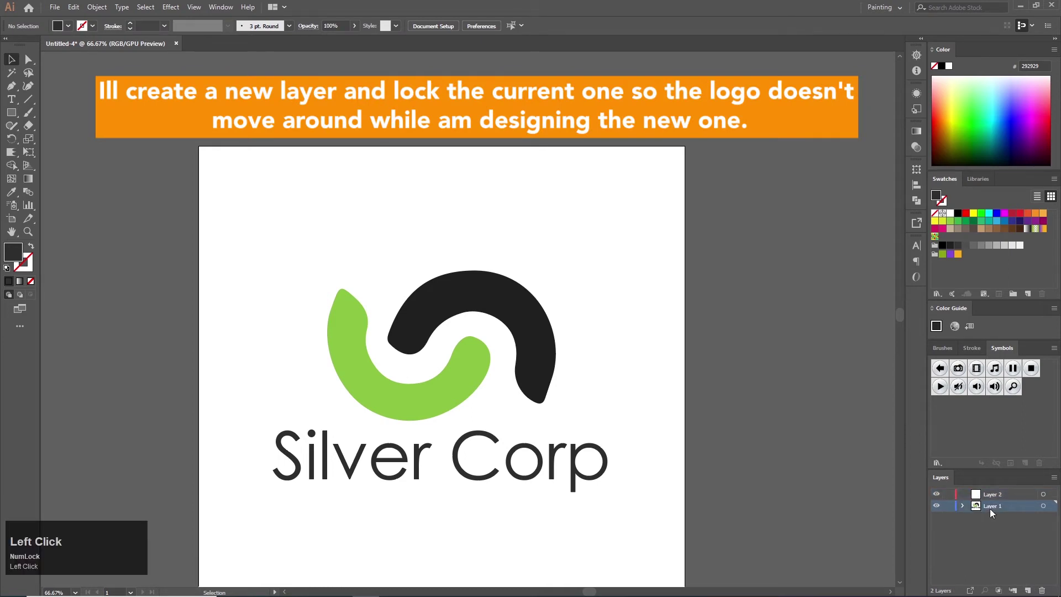
left_click(949, 505)
scroll(950, 505, "down", 2)
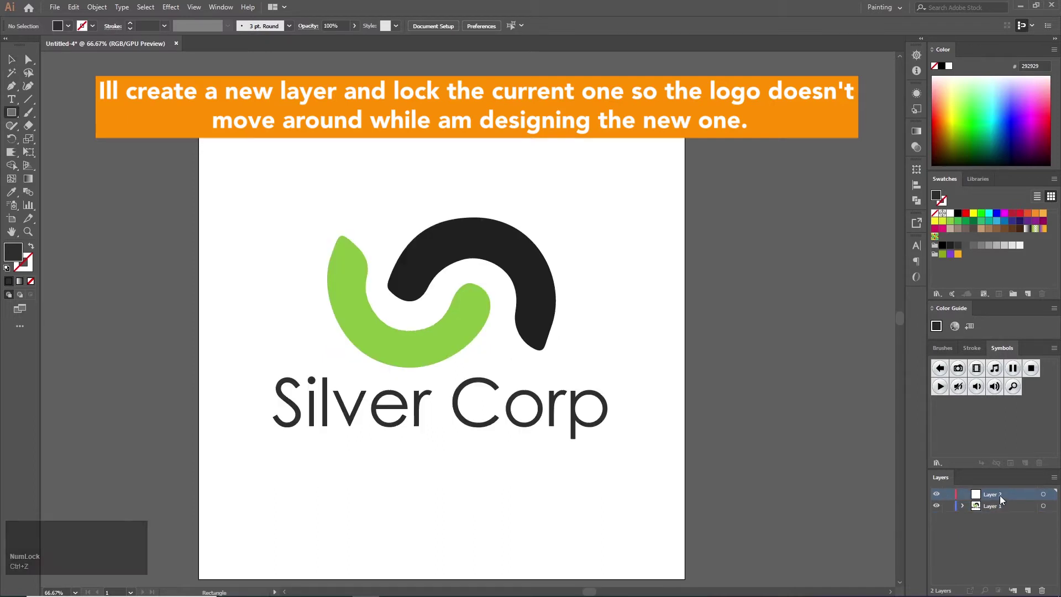
key("m")
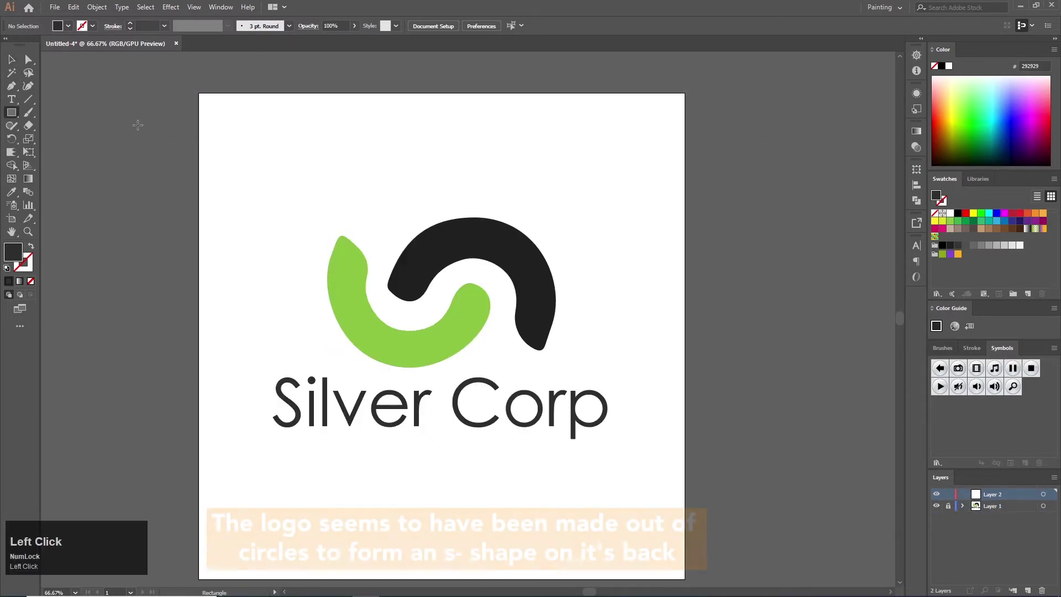
Draw a circle about 290 px wide, place it over the green arc and fill it with magenta ED1E79.
left_click(12, 115)
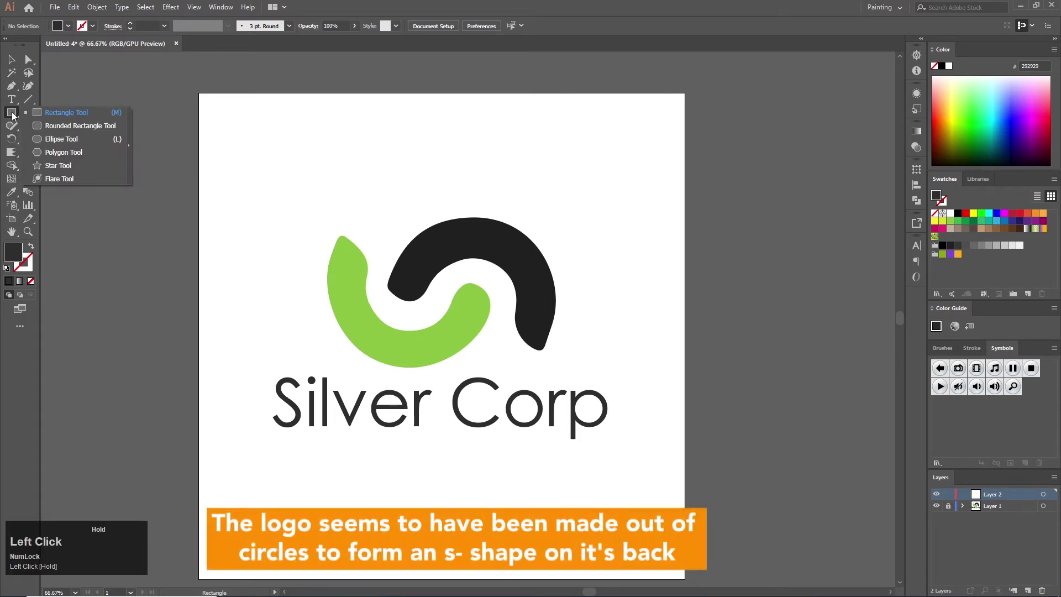
left_click(76, 139)
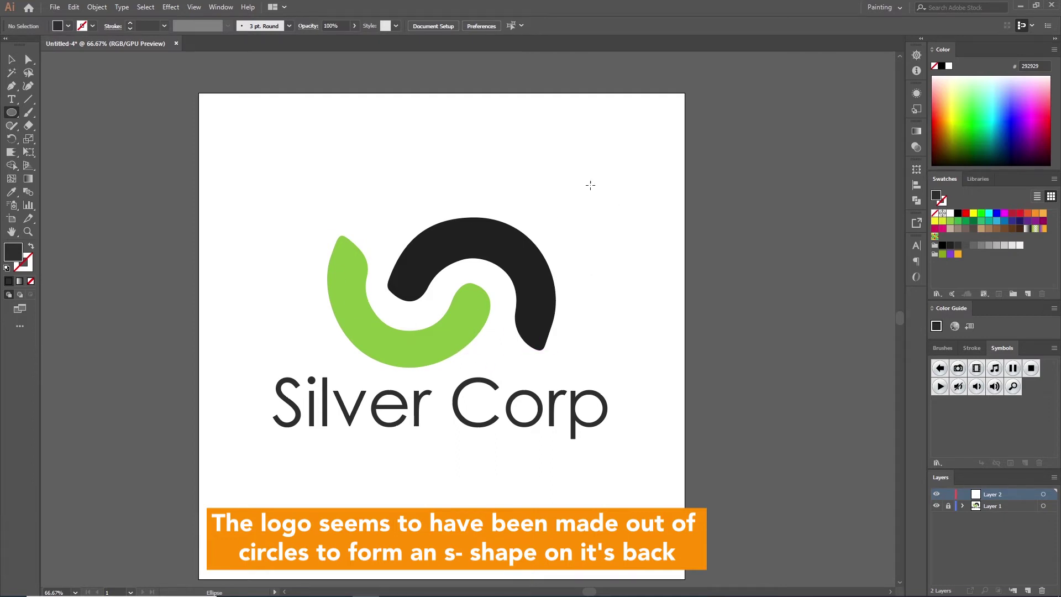
left_click_drag(590, 185, 659, 256)
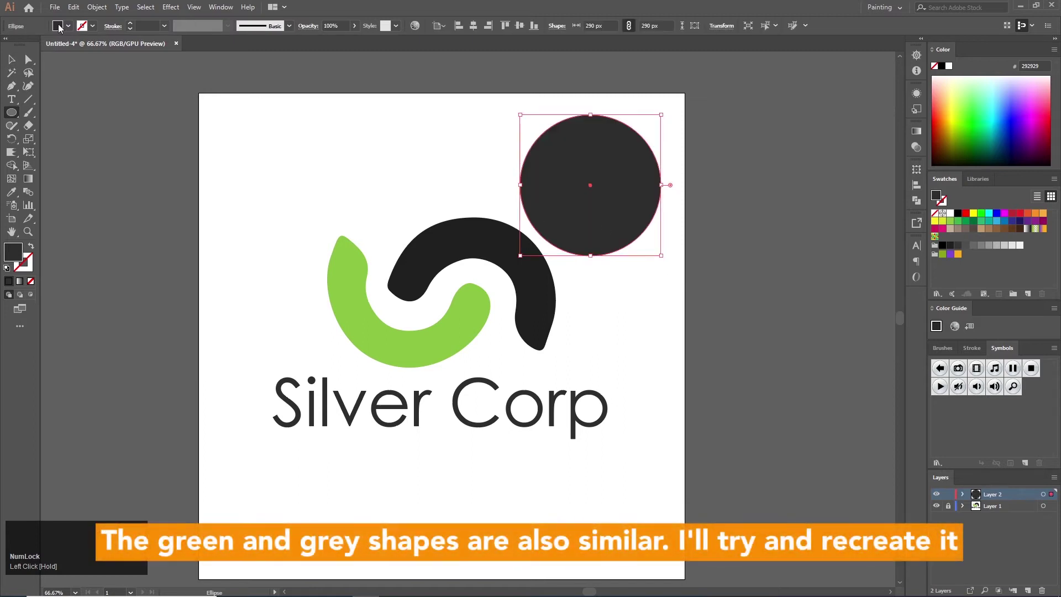
left_click(12, 61)
left_click_drag(504, 214, 403, 282)
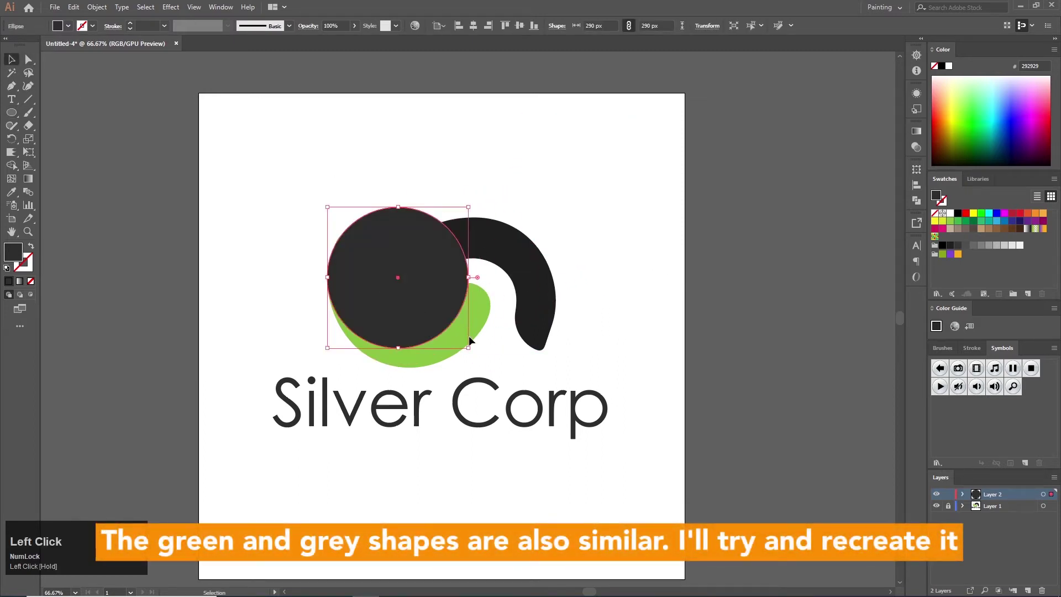
left_click(942, 229)
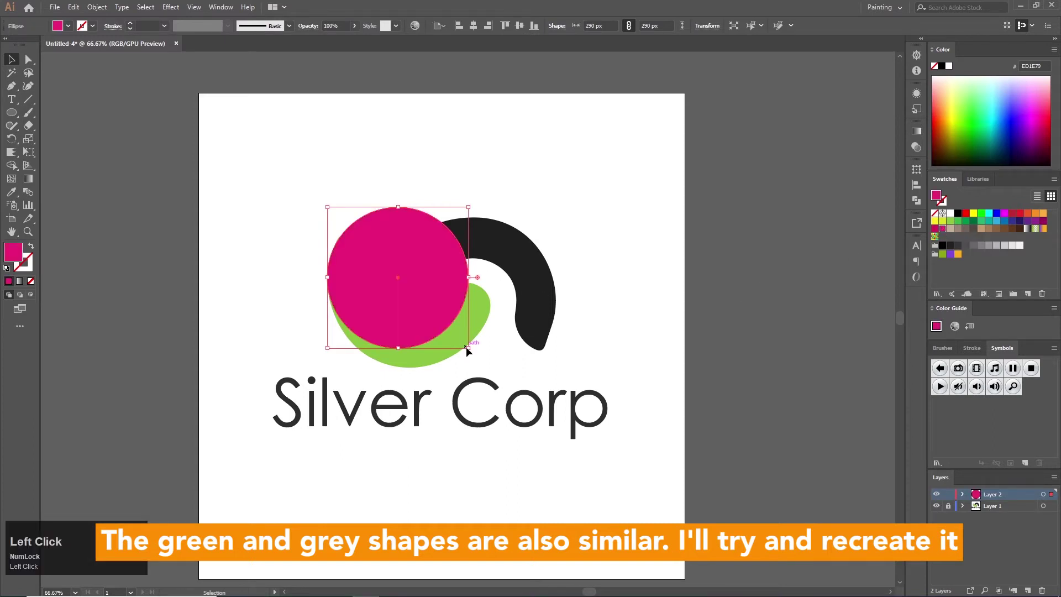
Enlarge the magenta circle to about 330 px to match the green arc's extent and move it right, over the black arc's lower end.
left_click_drag(466, 347, 505, 368)
left_click(426, 312)
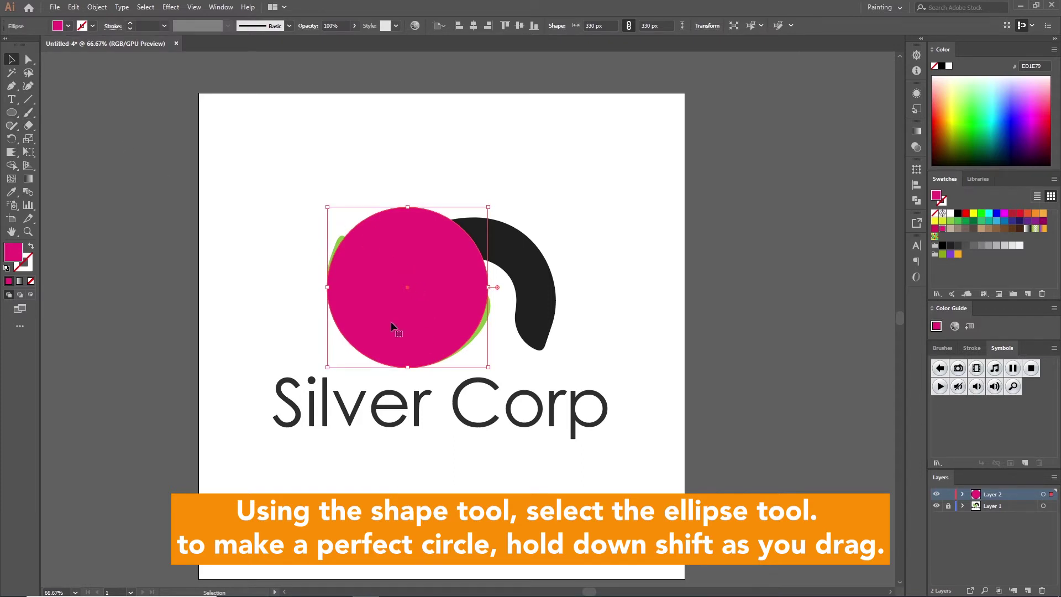
left_click_drag(395, 306, 584, 307)
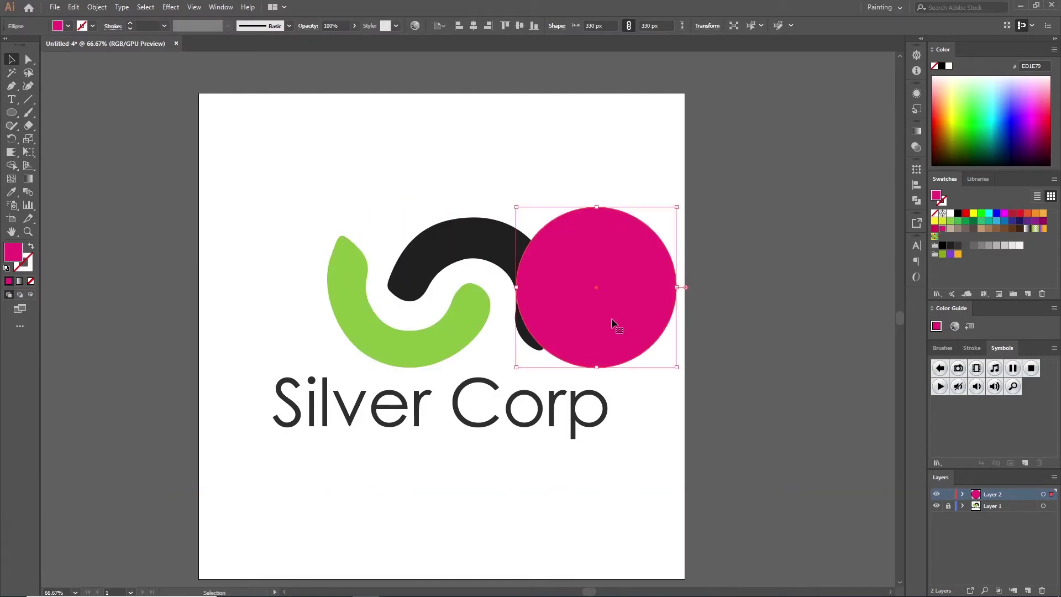
Paste a copy of the circle in place, shrink it about its centre to about 194 px and fill it with yellow-green D9E021.
key("ctrl+c")
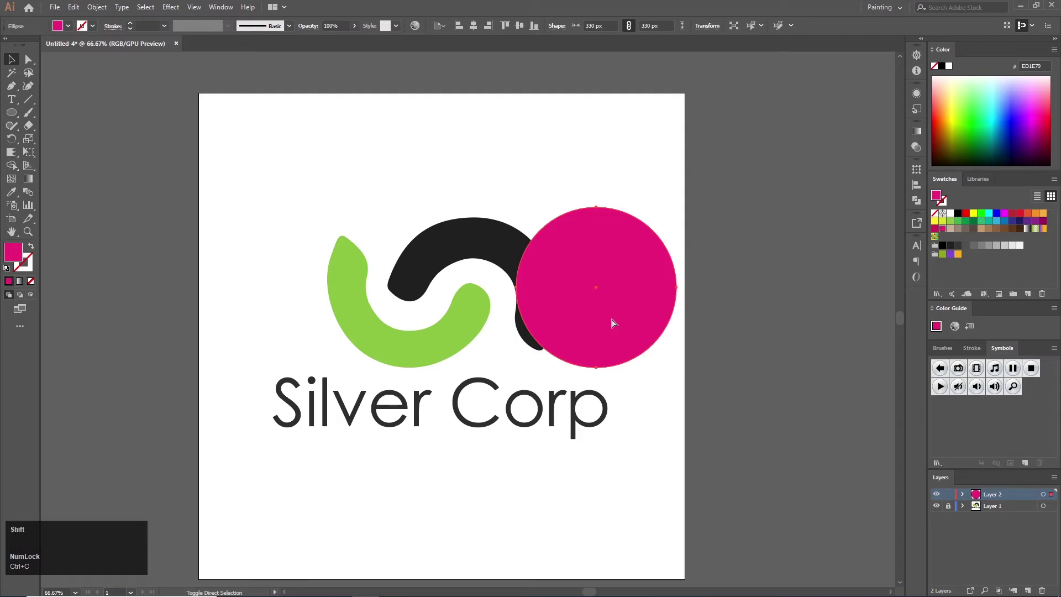
key("ctrl+shift+v")
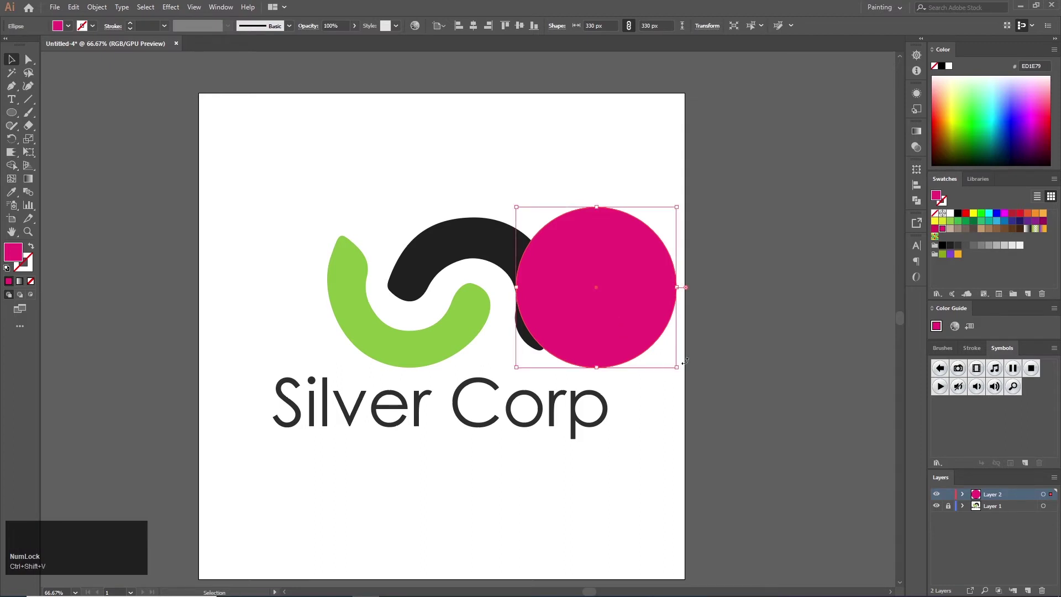
left_click(949, 214)
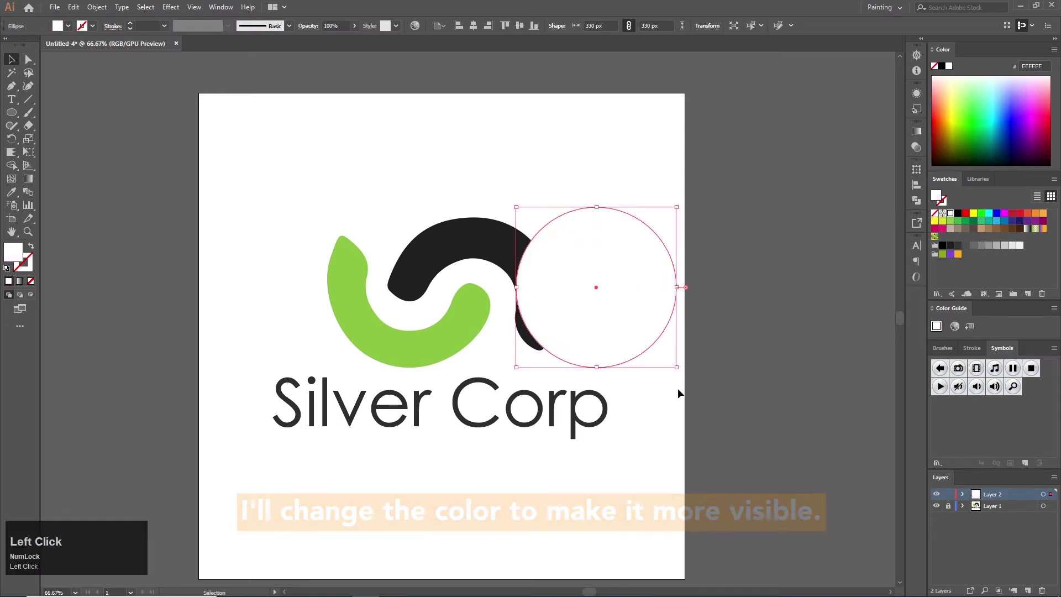
left_click_drag(678, 371, 643, 344)
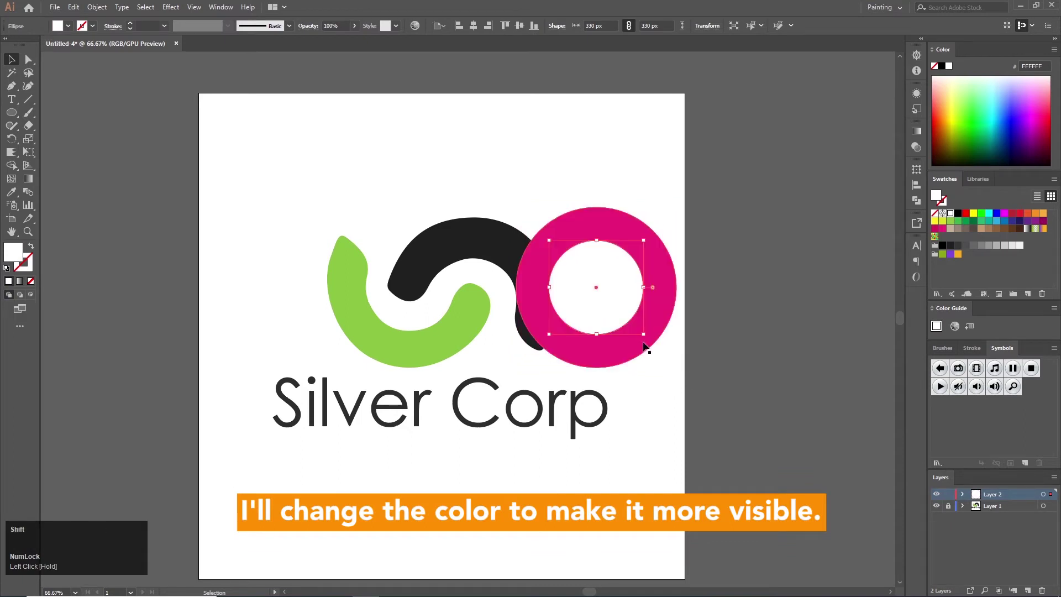
left_click(942, 221)
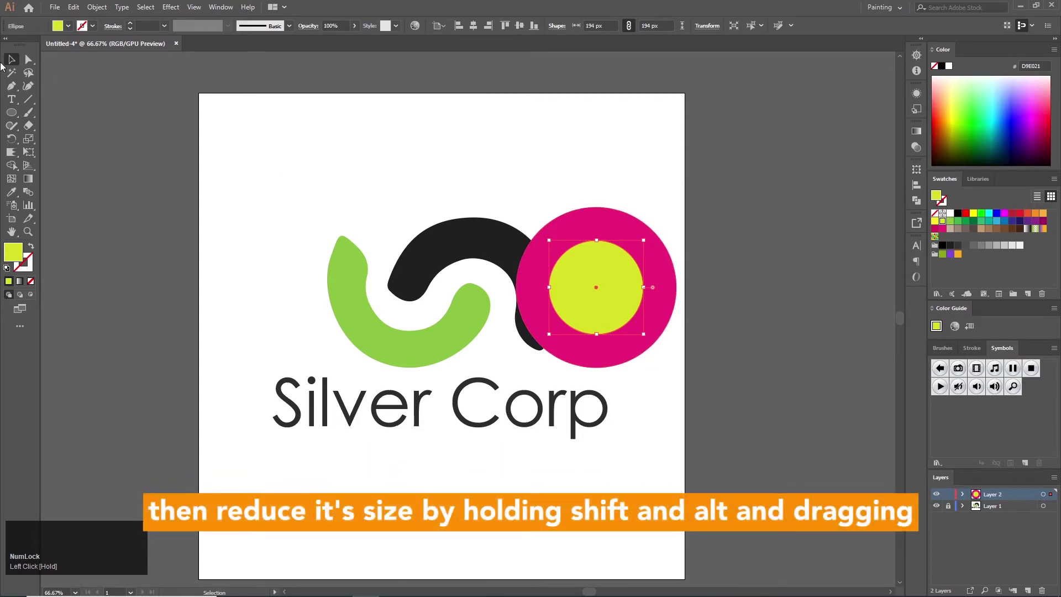
Cut the yellow-green inner circle out of the magenta circle with the Shape Builder to form a ring.
left_click(614, 352, "shift")
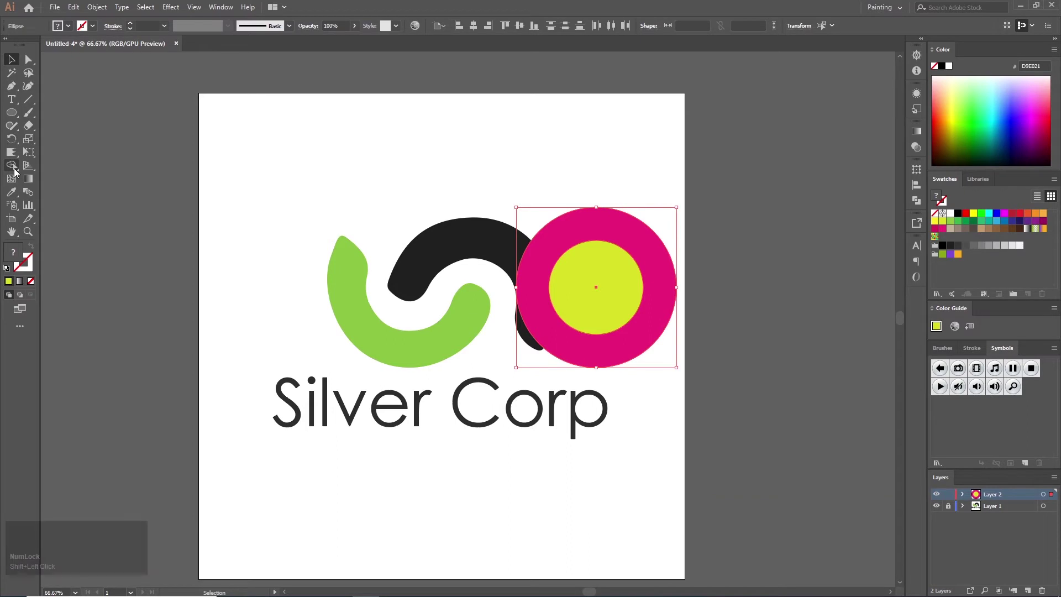
key("ctrl+equal")
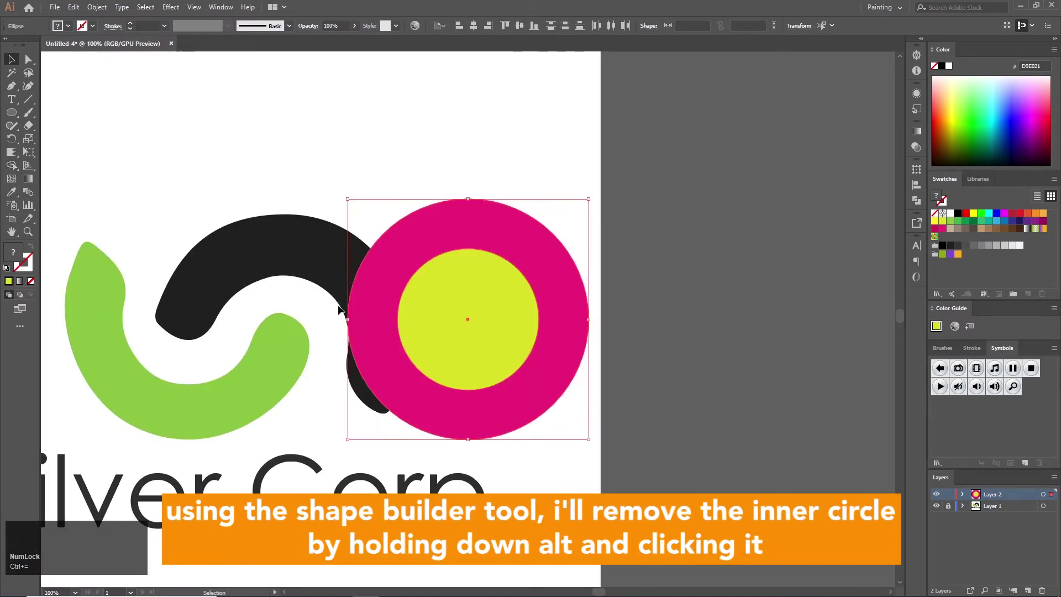
left_click(10, 167)
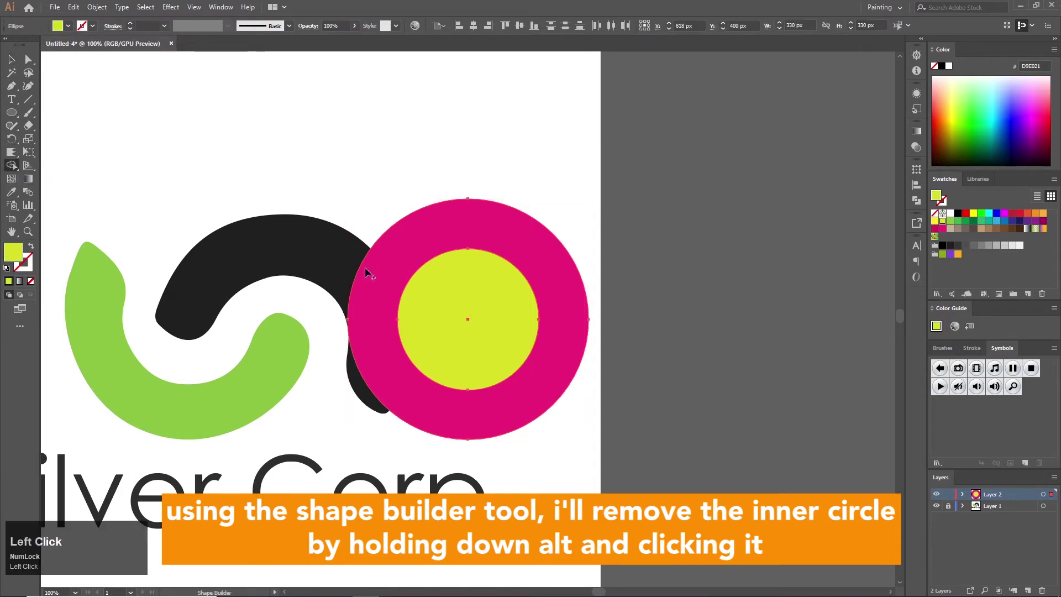
left_click(470, 343, "alt")
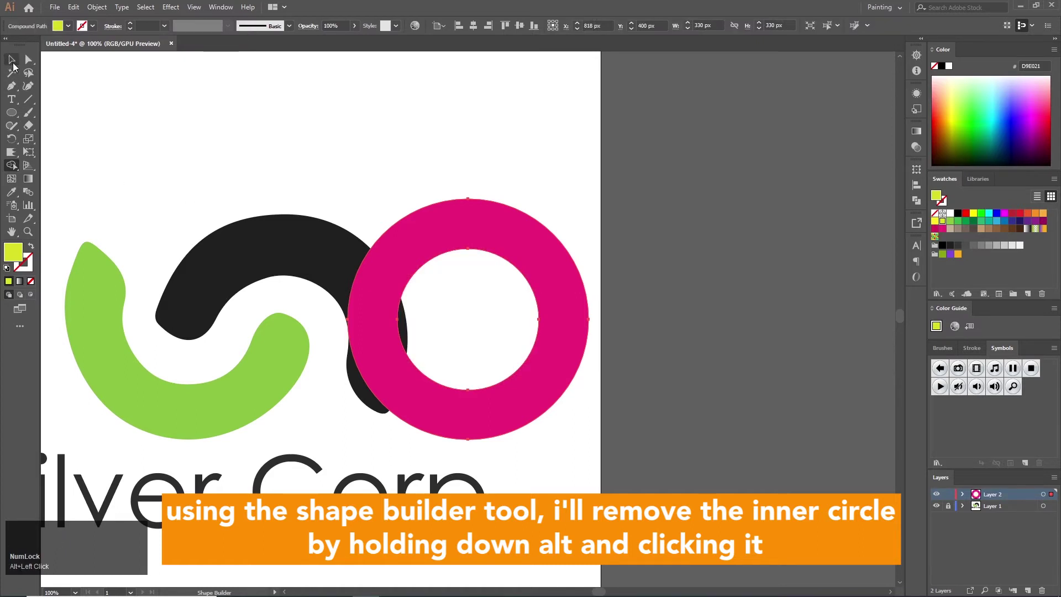
Draw a circle about 68 px wide across the ring's right band and duplicate it onto the left band at the same height.
left_click(8, 114)
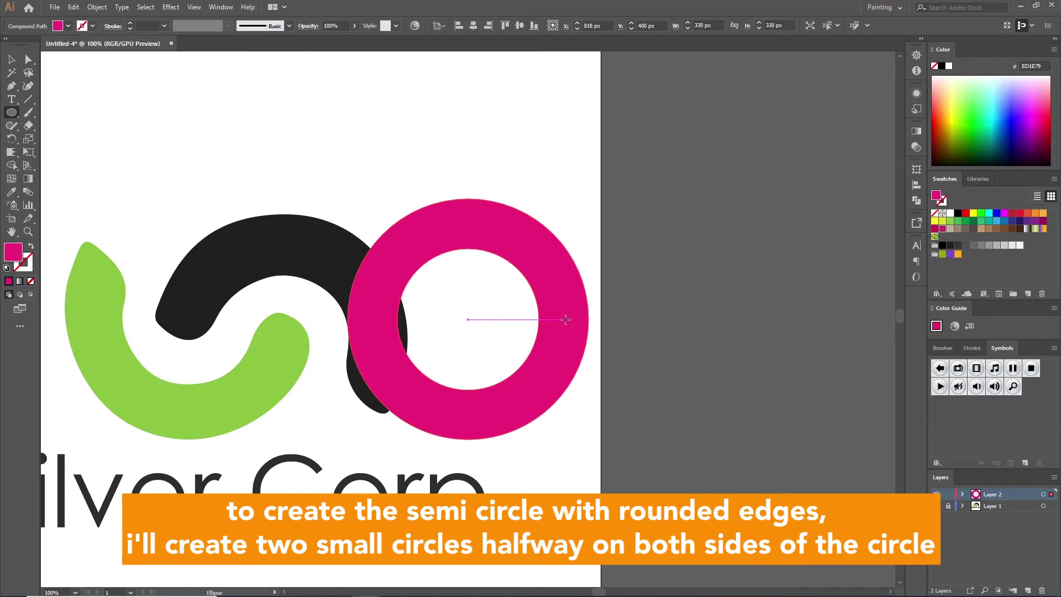
left_click_drag(565, 318, 588, 338)
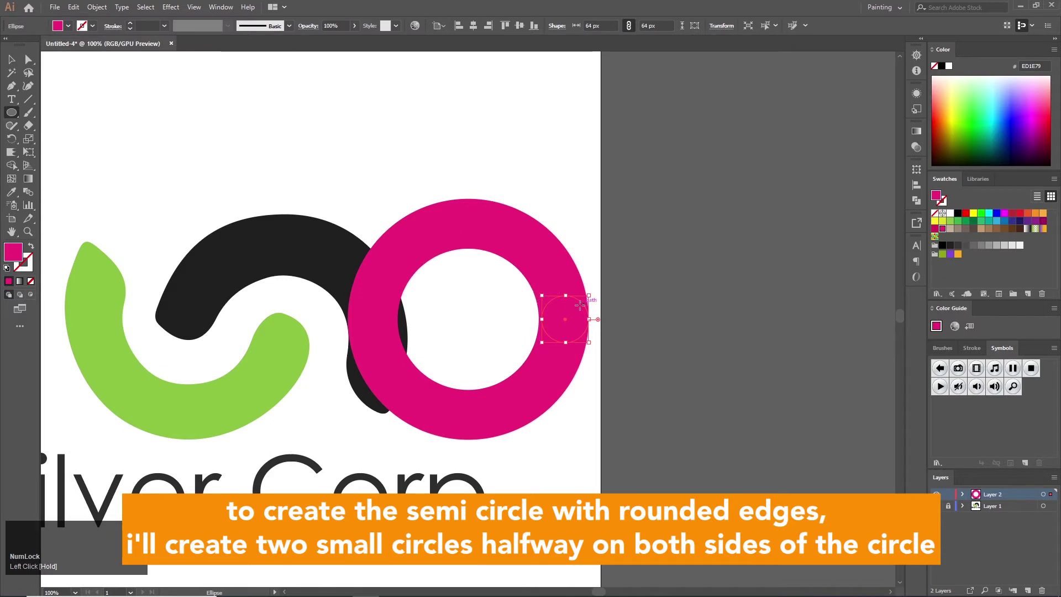
left_click_drag(542, 295, 539, 292)
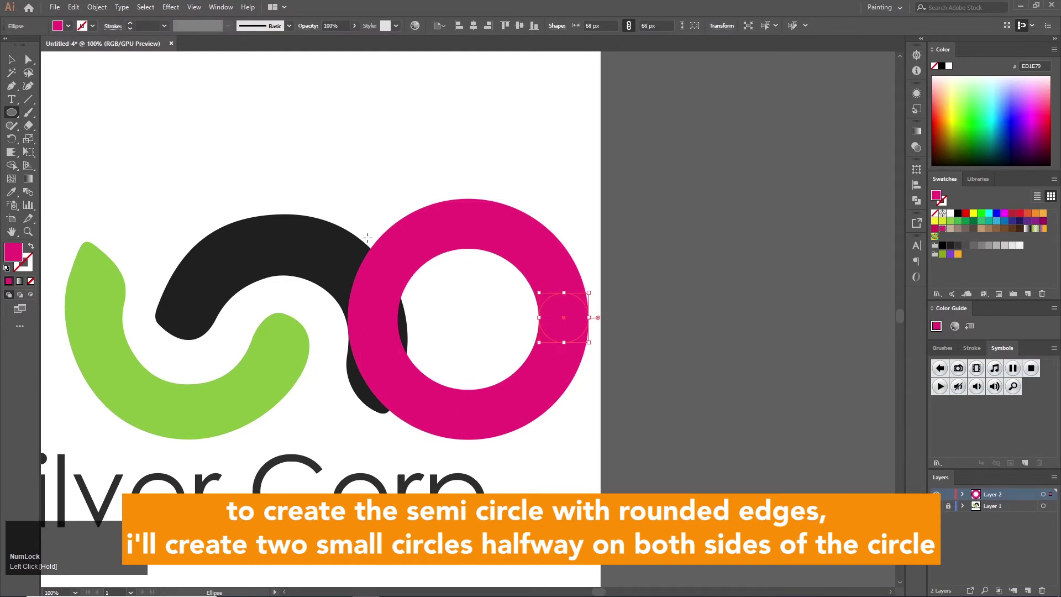
left_click(11, 60)
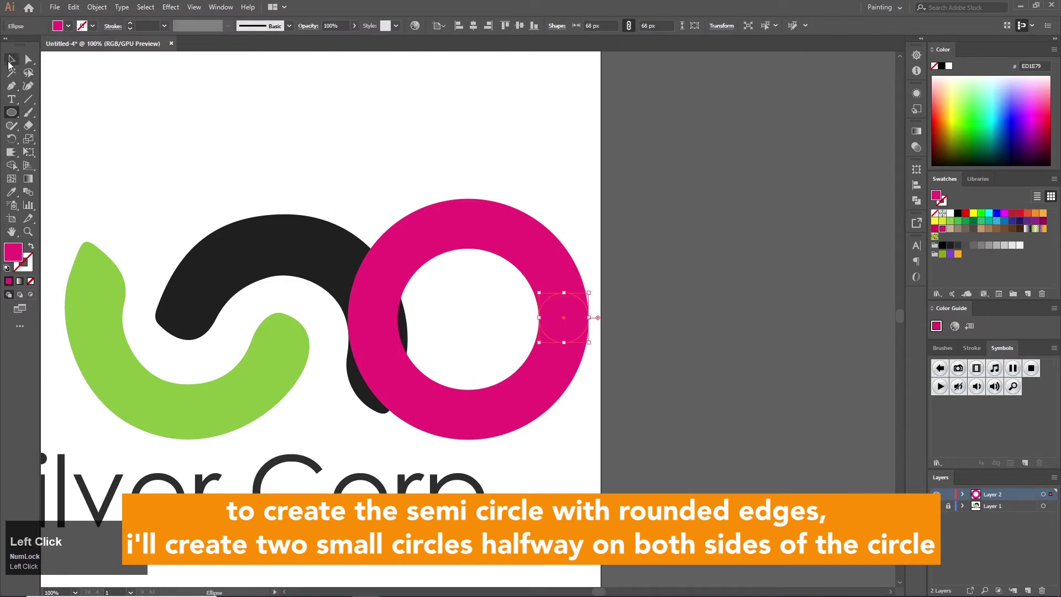
left_click_drag(547, 321, 357, 336)
Recolour both small circles on the ring with beige C7B299 and deselect them.
left_click(573, 317, "shift")
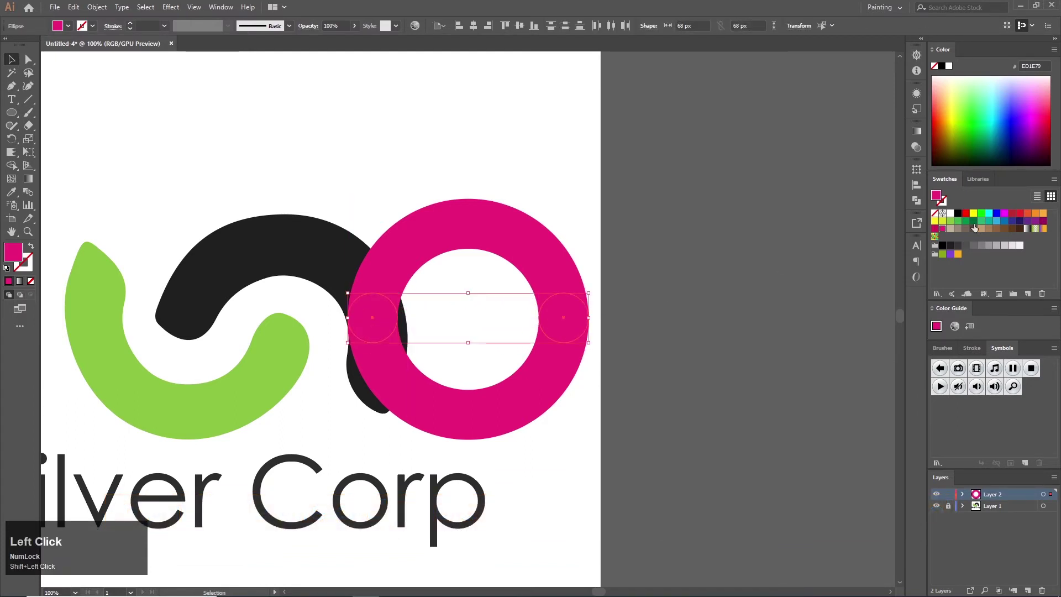
left_click(954, 228)
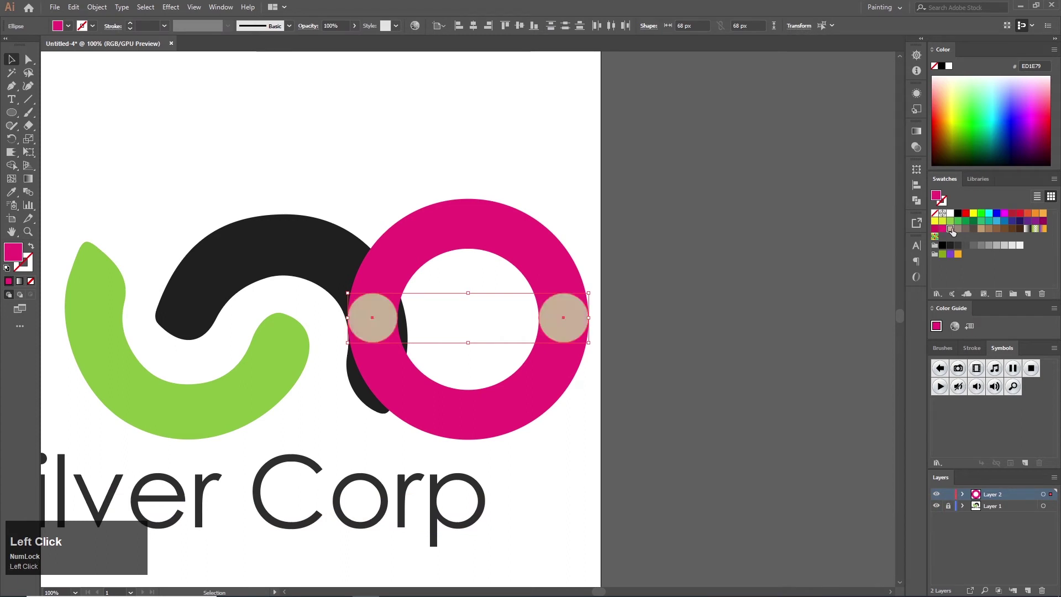
left_click(711, 401)
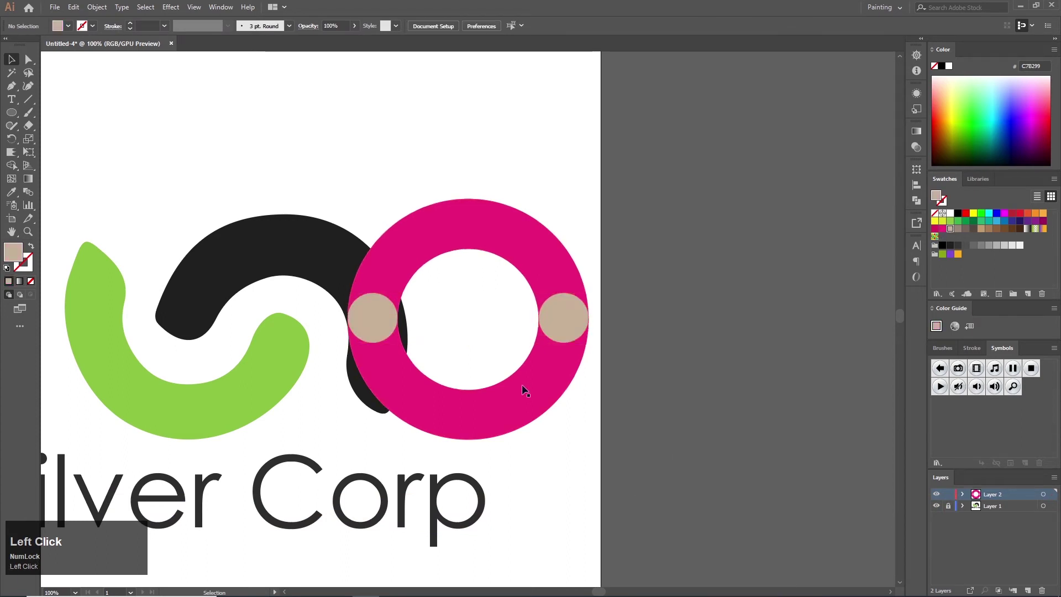
left_click(561, 325)
left_click(512, 396)
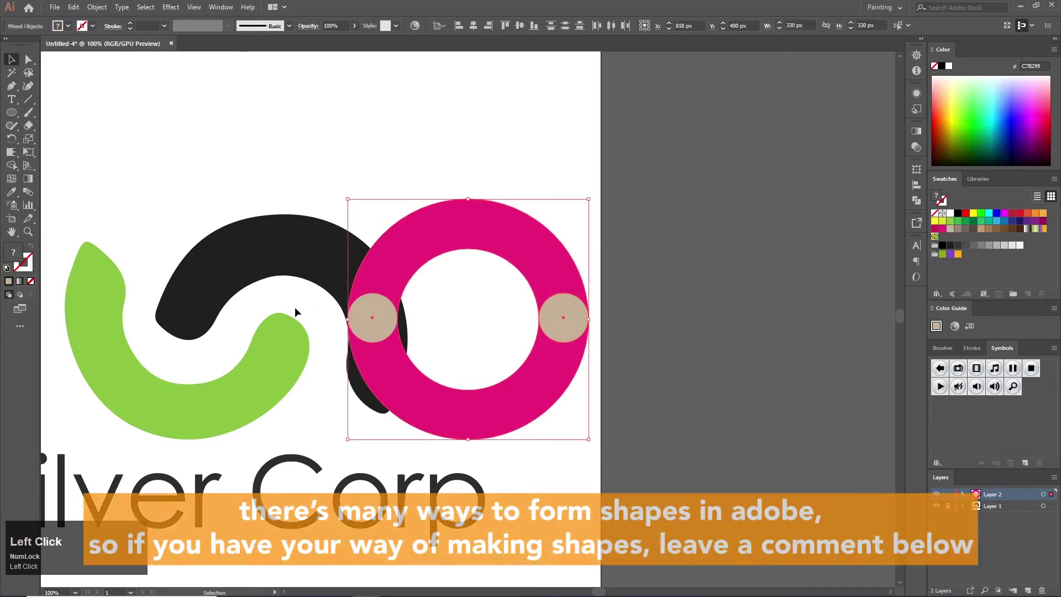
left_click(11, 165)
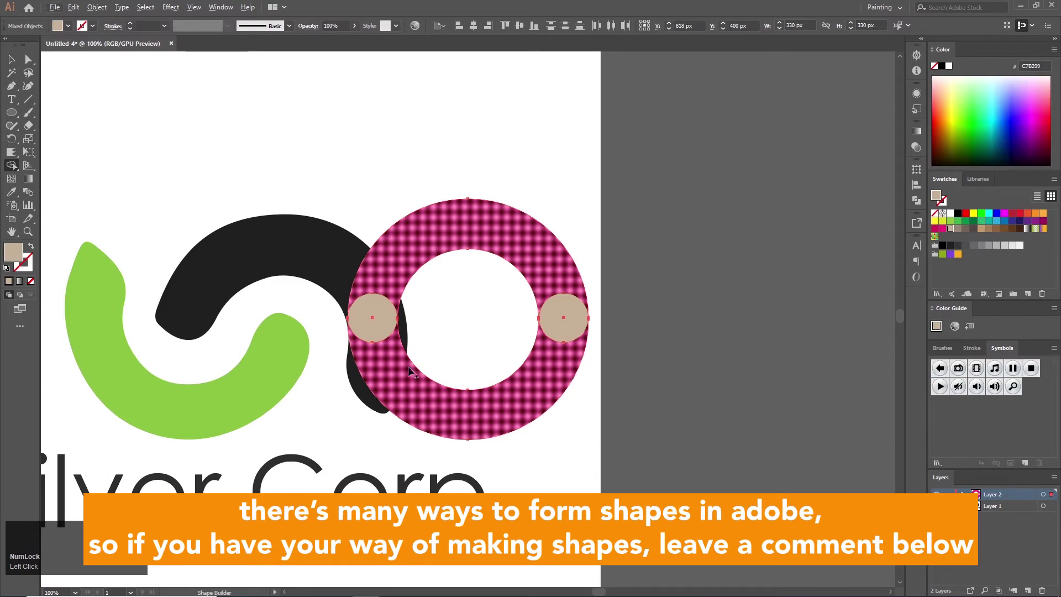
left_click(11, 59)
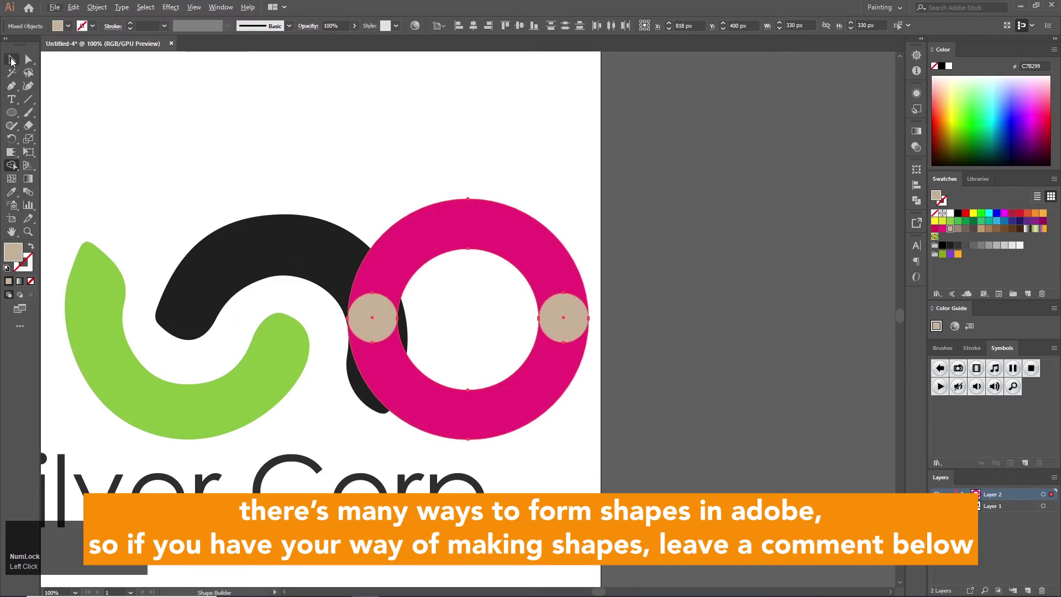
left_click(291, 208)
Enlarge both beige circles on the ring's bands about their centres to about 76 px.
left_click(384, 325)
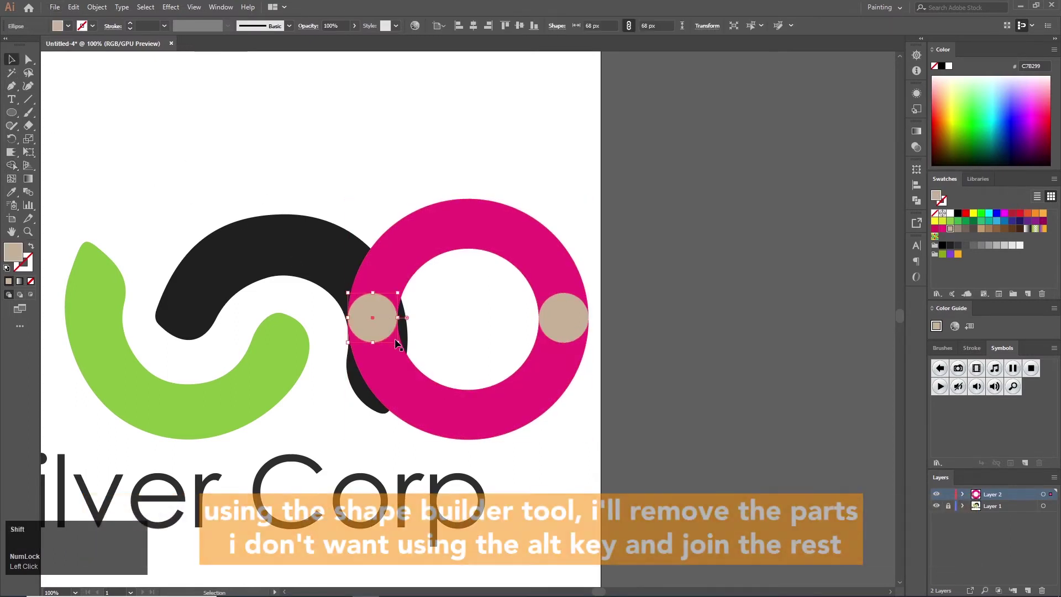
left_click_drag(398, 342, 402, 347)
left_click(561, 326)
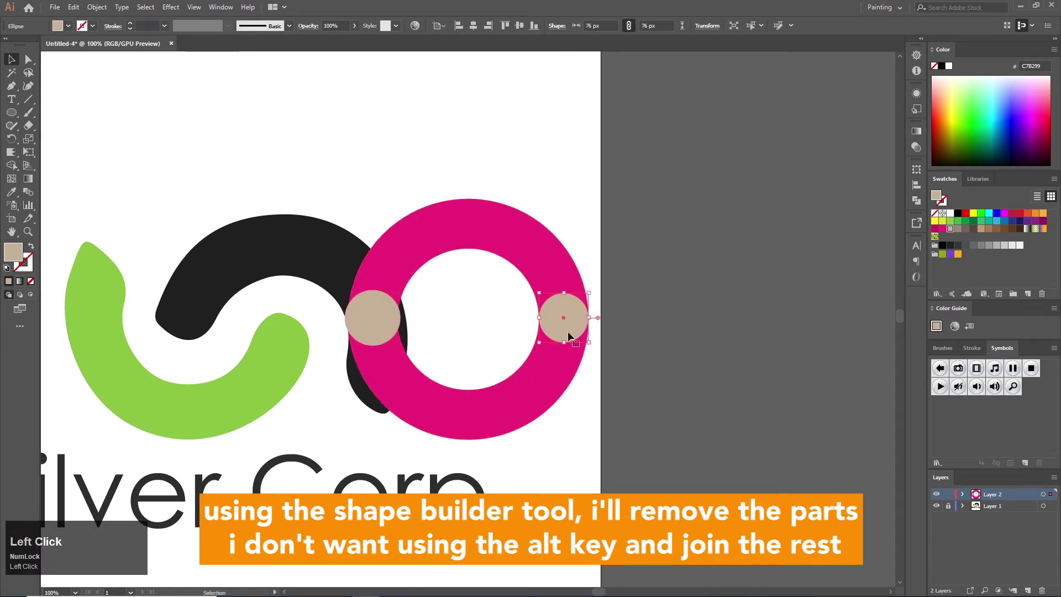
left_click_drag(589, 343, 590, 348)
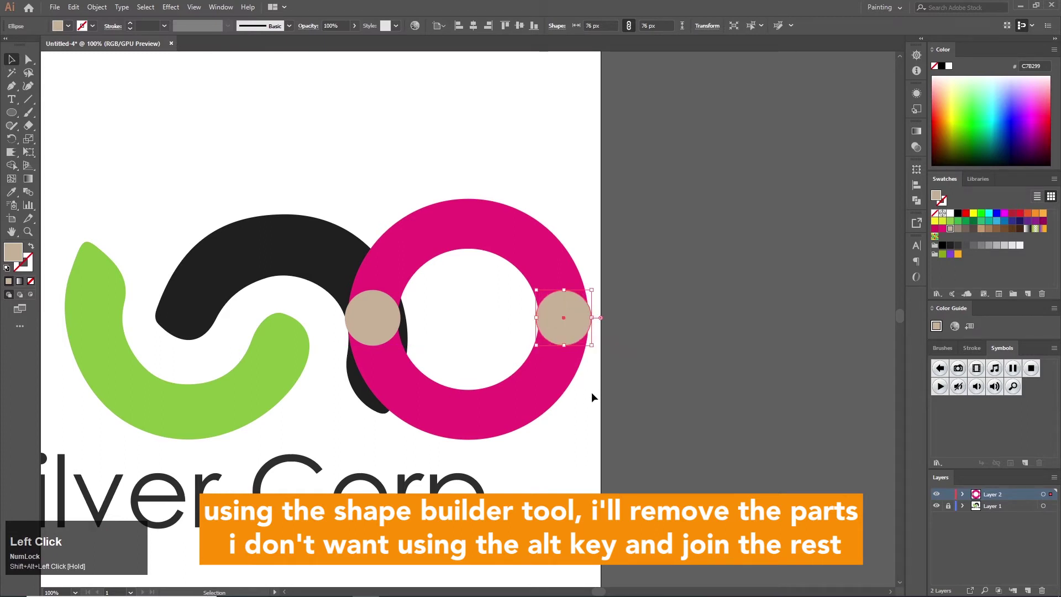
Remove the ring's lower half and the sliver outside the left circle from the ring and circles with the Shape Builder.
left_click(529, 393, "shift")
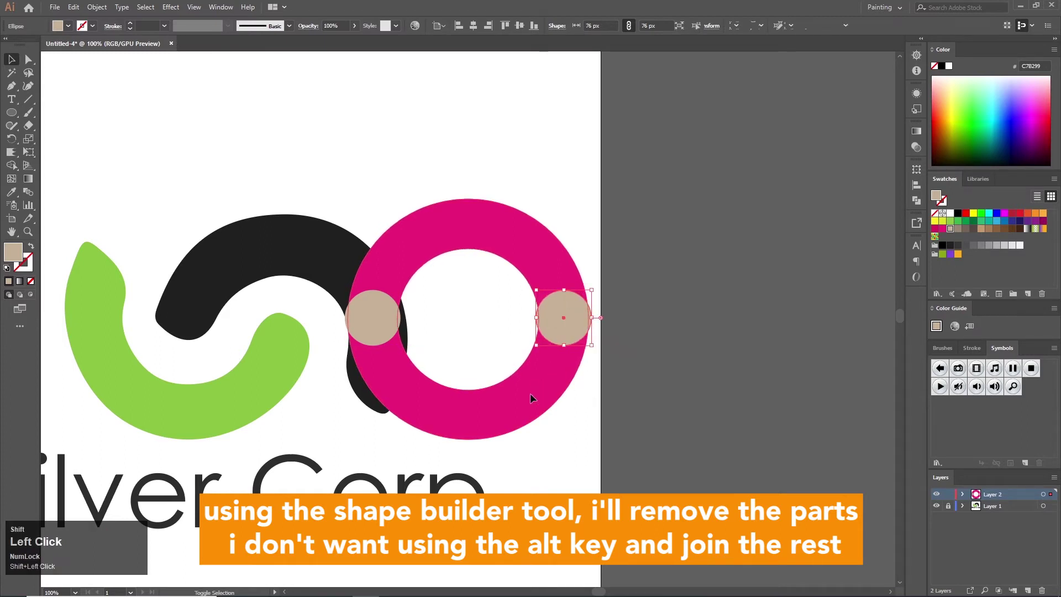
left_click(383, 326, "shift")
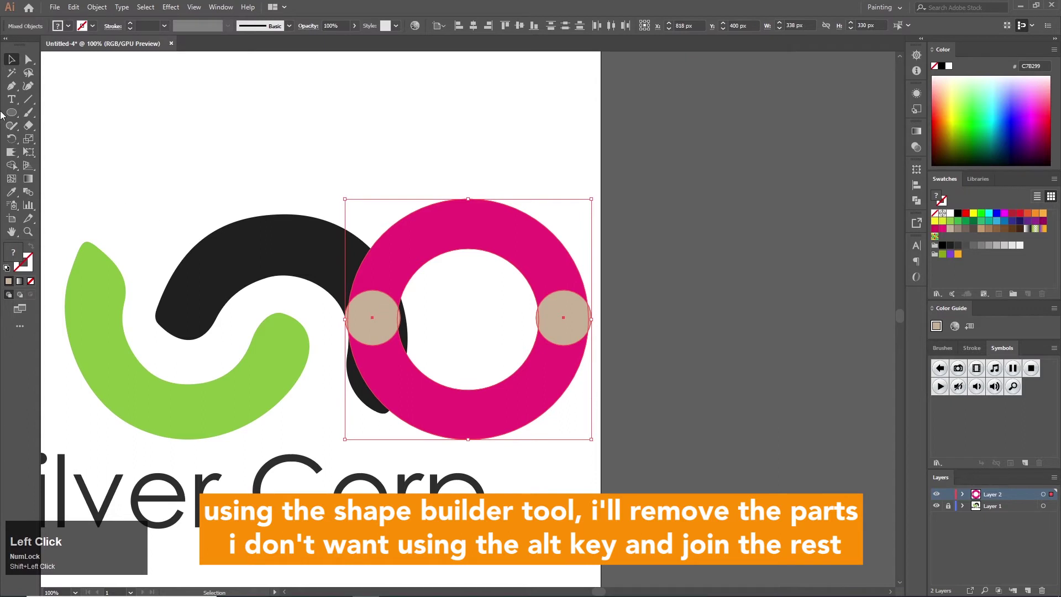
left_click(11, 165)
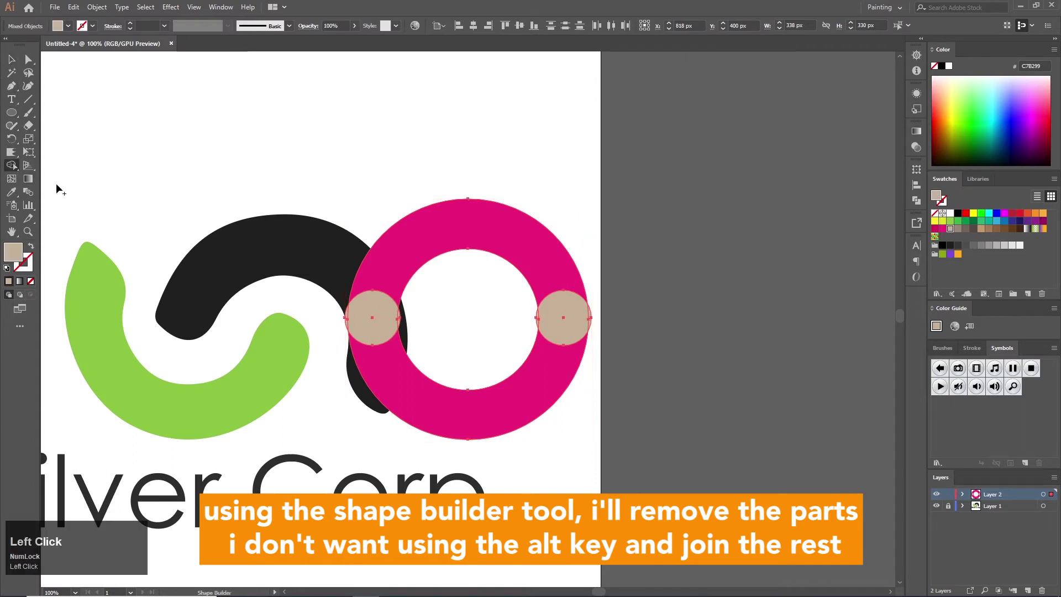
left_click(482, 406, "alt")
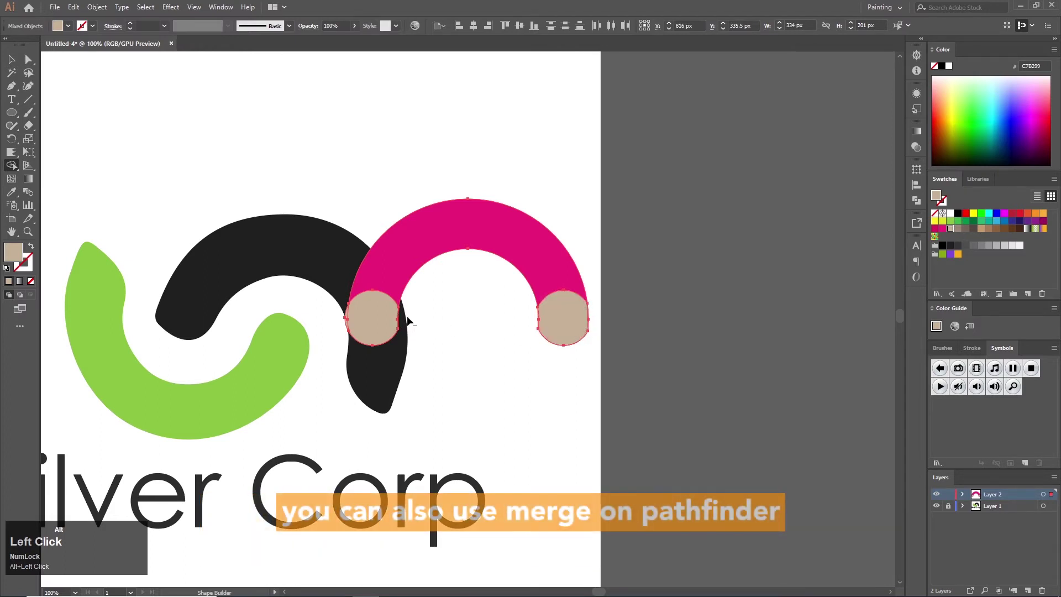
left_click(346, 319, "alt")
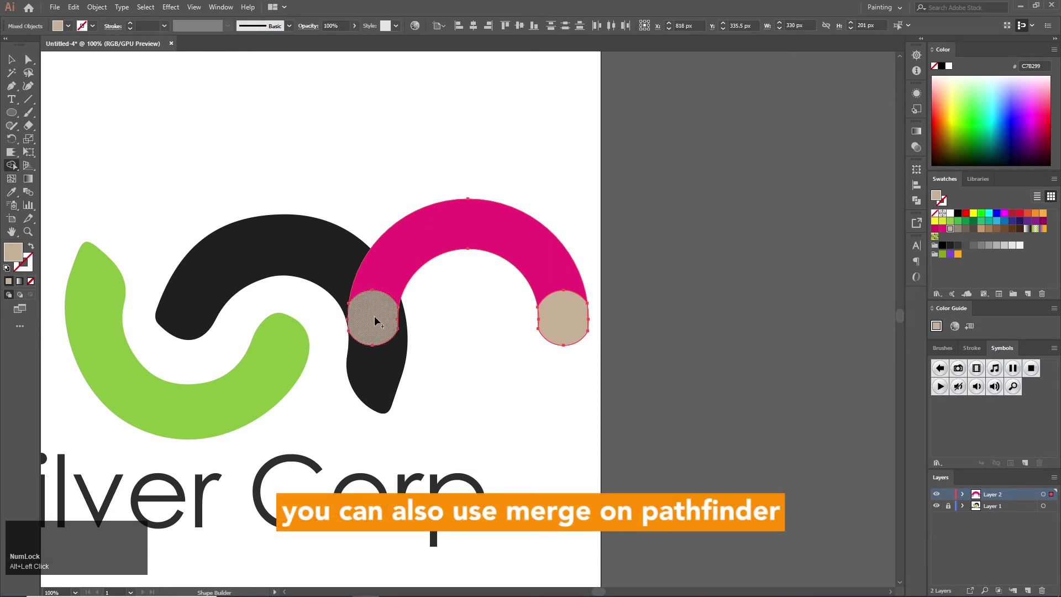
Merge both end circles into the arc with the Shape Builder and fill the result with magenta ED1E79.
left_click_drag(375, 320, 402, 269)
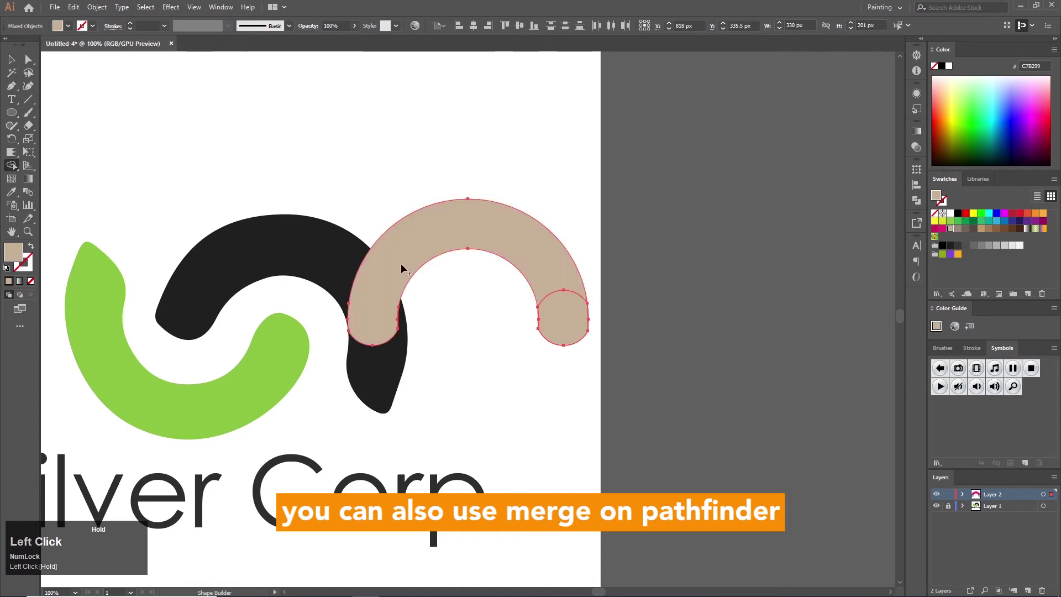
left_click_drag(568, 315, 550, 273)
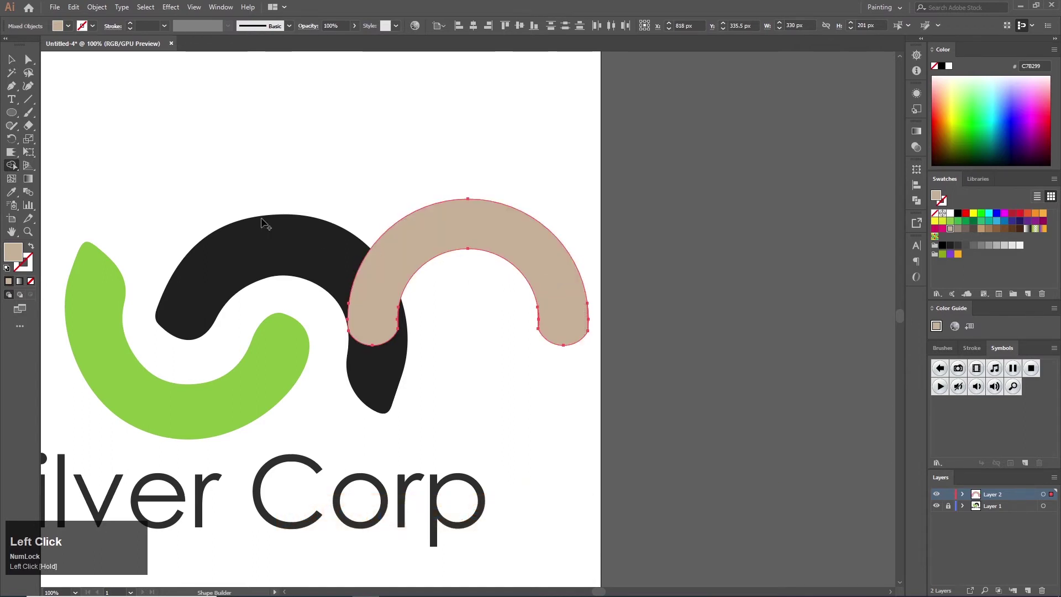
left_click(11, 59)
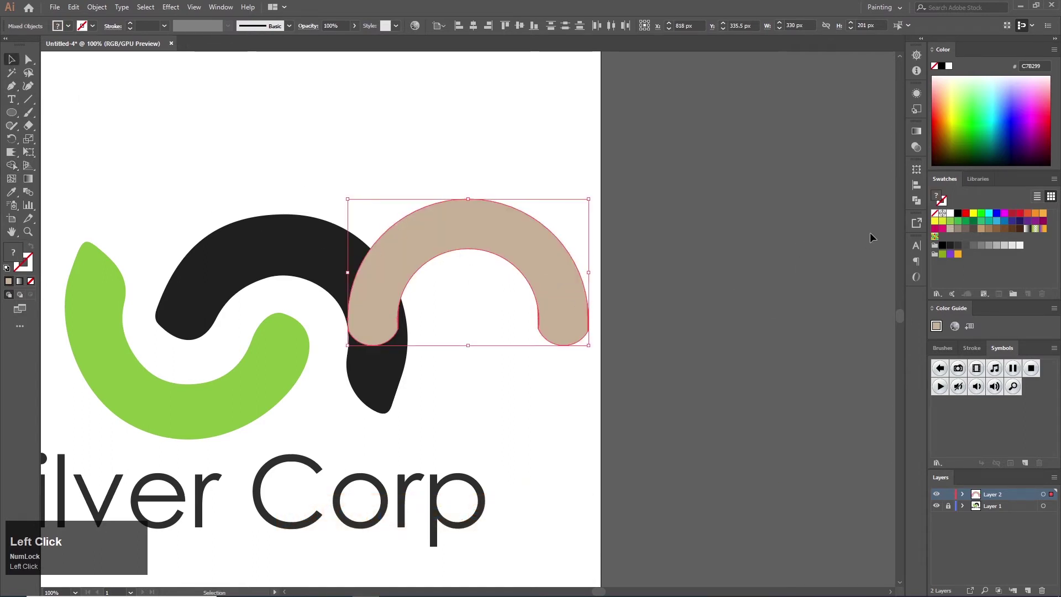
left_click(941, 229)
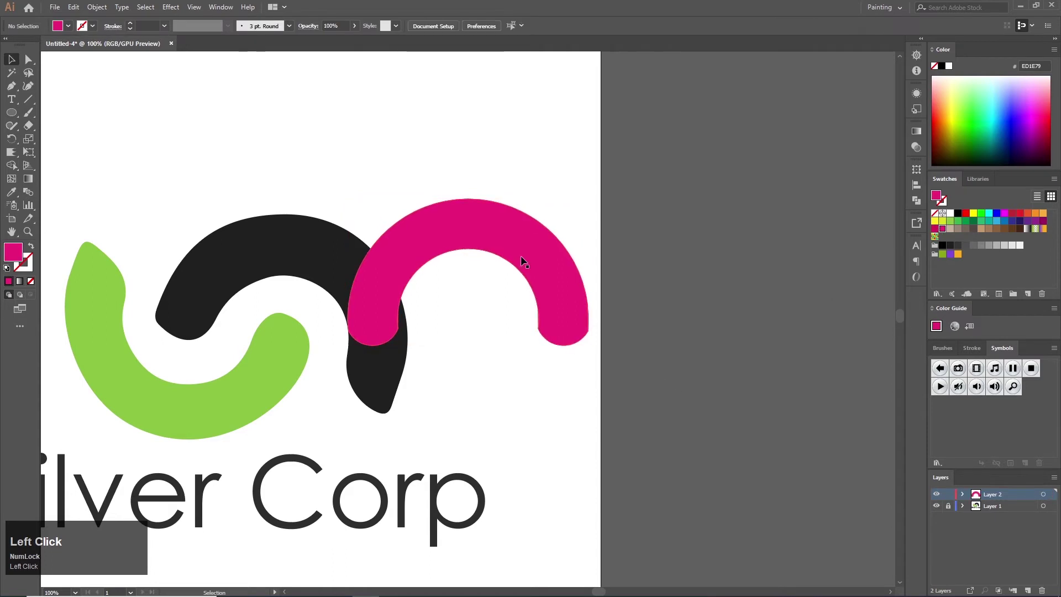
Move the magenta arc aside to delete its leftover slivers, and rotate it 90° counterclockwise into a C beside the black shape.
left_click_drag(521, 255, 520, 200)
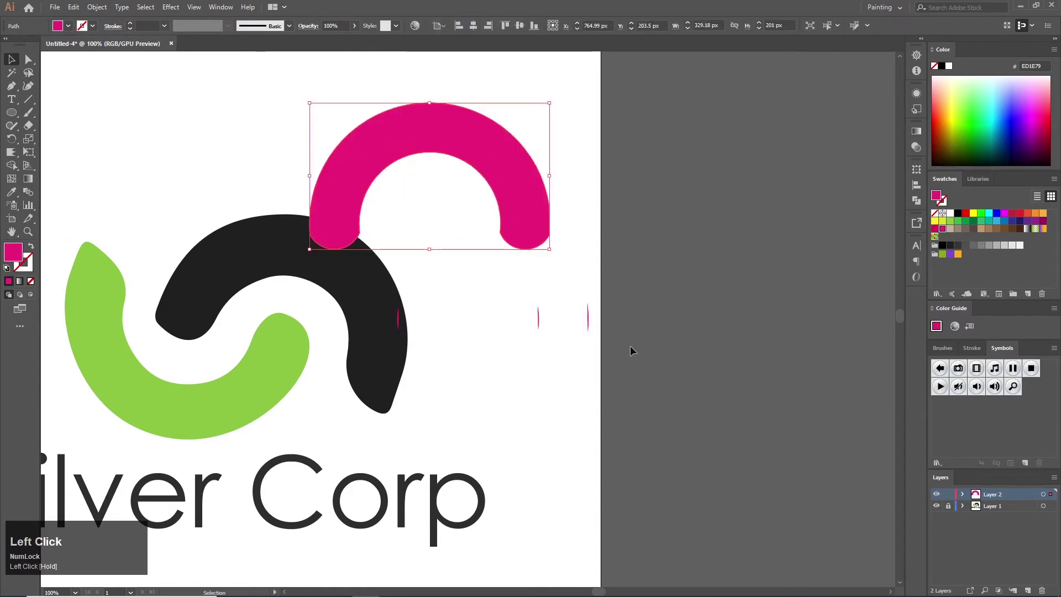
left_click_drag(630, 346, 376, 289)
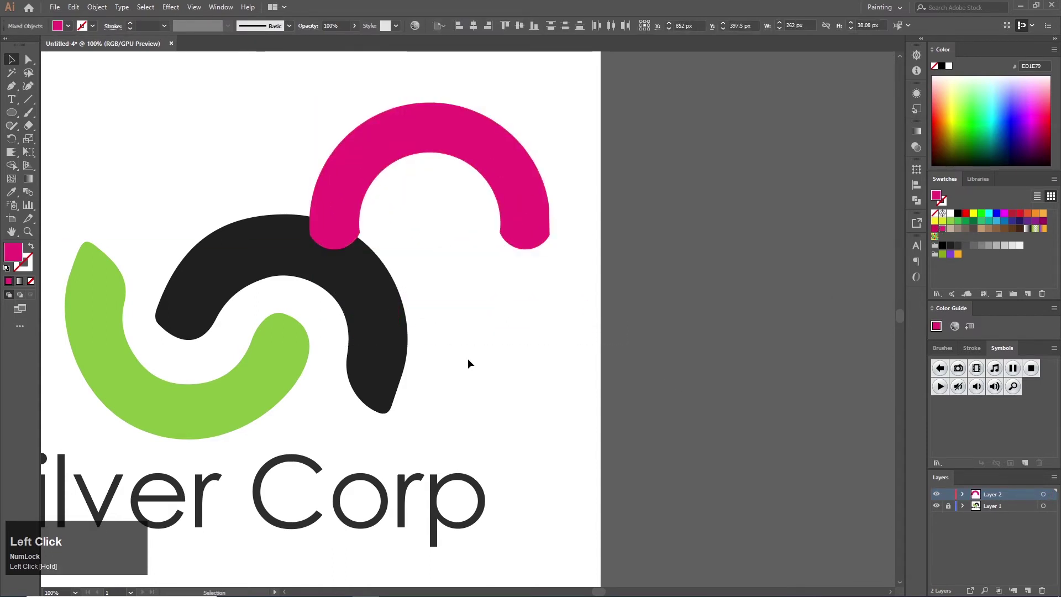
left_click_drag(525, 244, 548, 313)
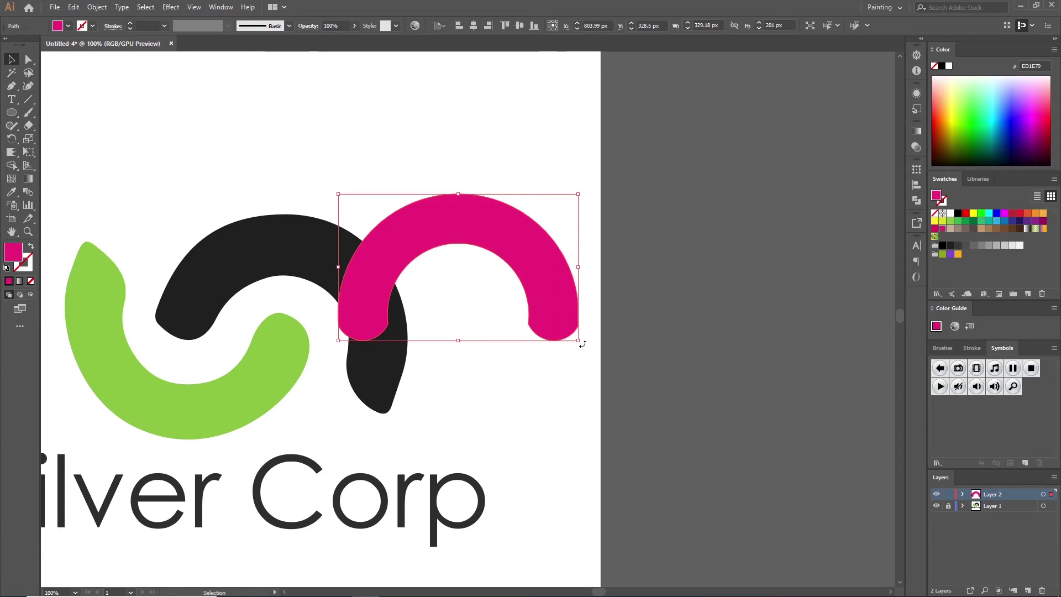
left_click_drag(582, 344, 522, 158)
left_click_drag(447, 212, 464, 223)
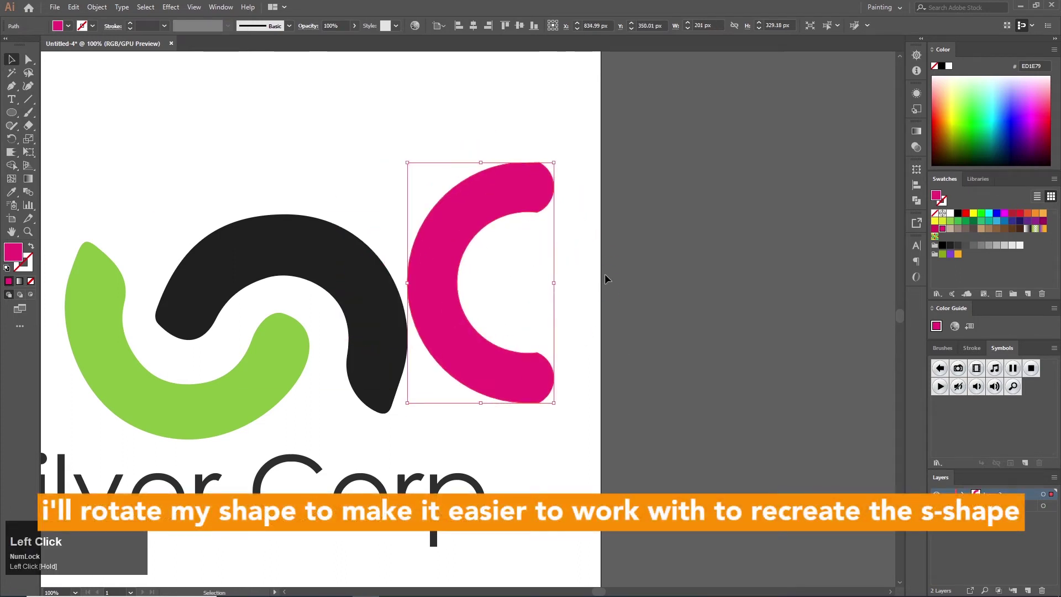
Pull the outer corner anchor of the C's upper end outward to X 946 px, Y 185 px, following the original logo's pointed ends.
key("a")
key("ctrl+equal")
key("v")
key("ctrl+equal")
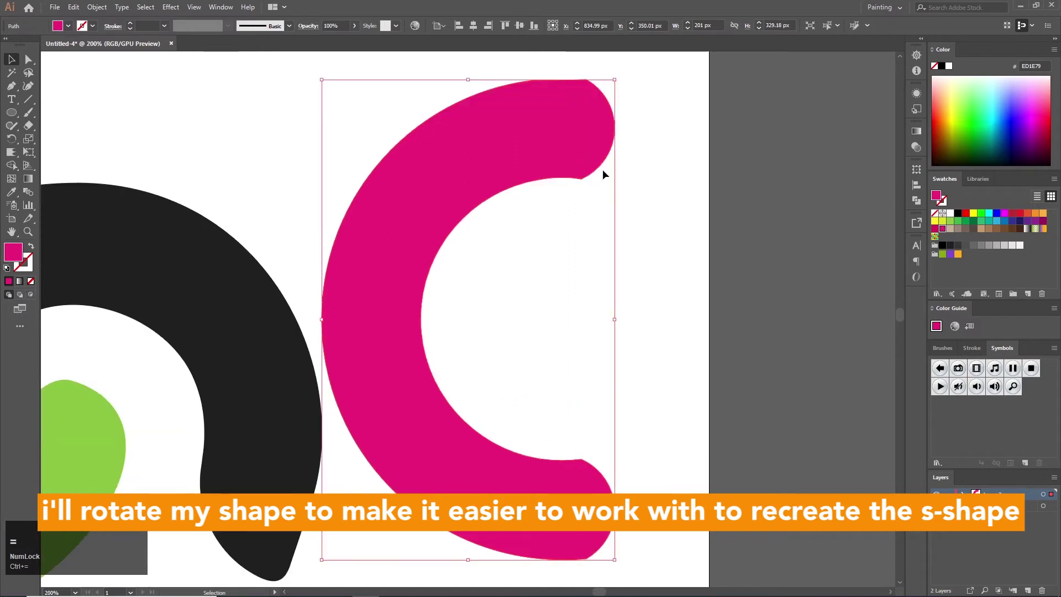
left_click(28, 60)
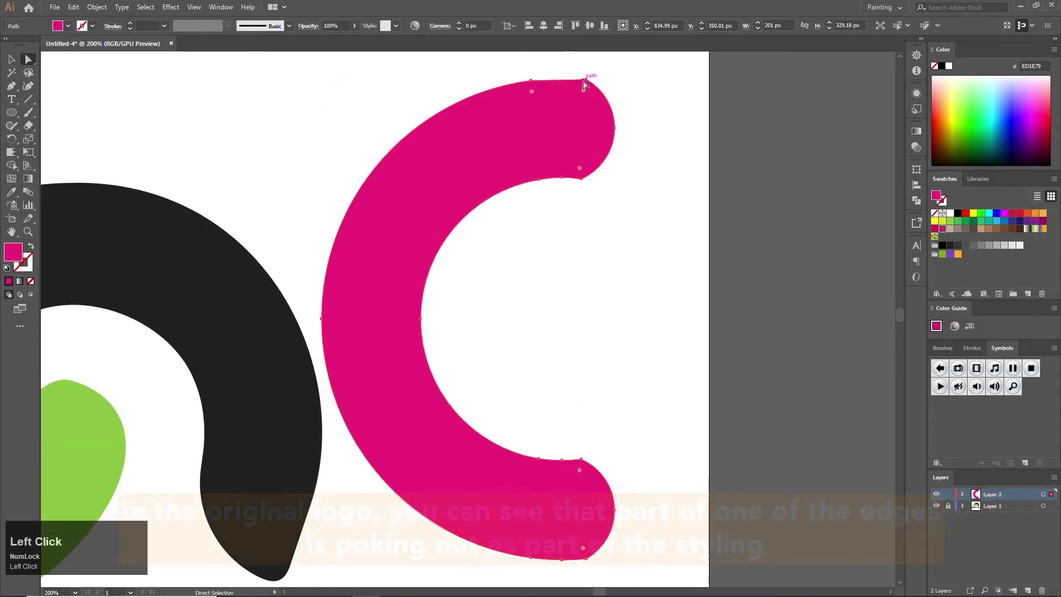
left_click(585, 79)
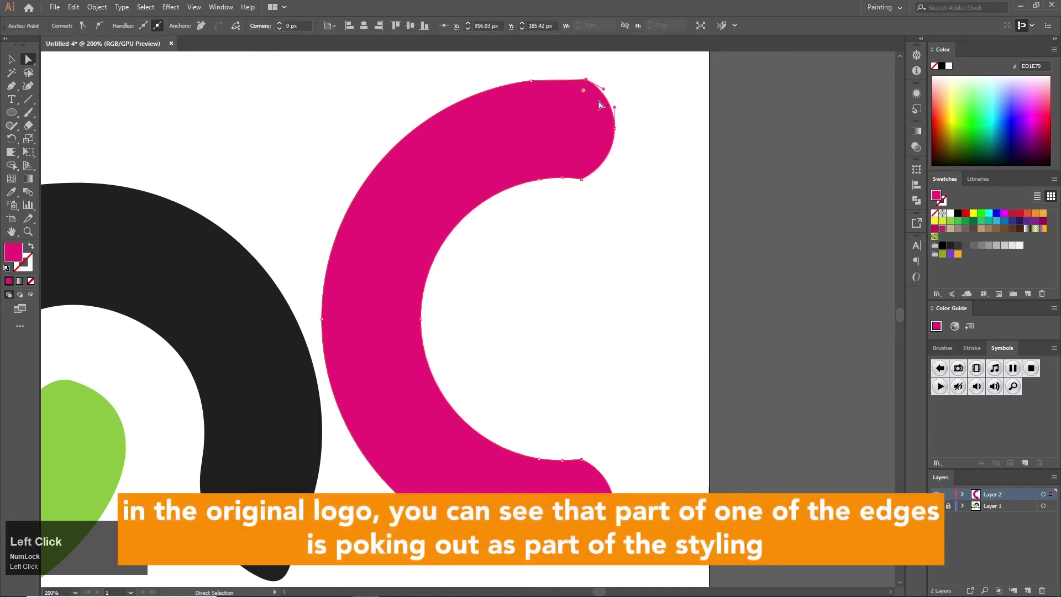
key("ctrl+minus")
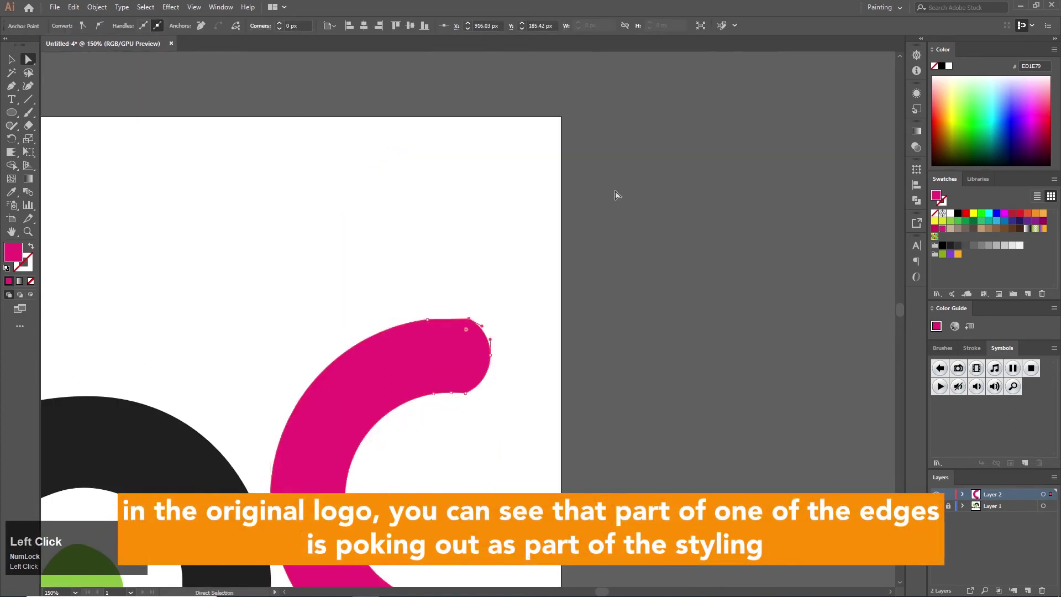
scroll(526, 215, "down", 3)
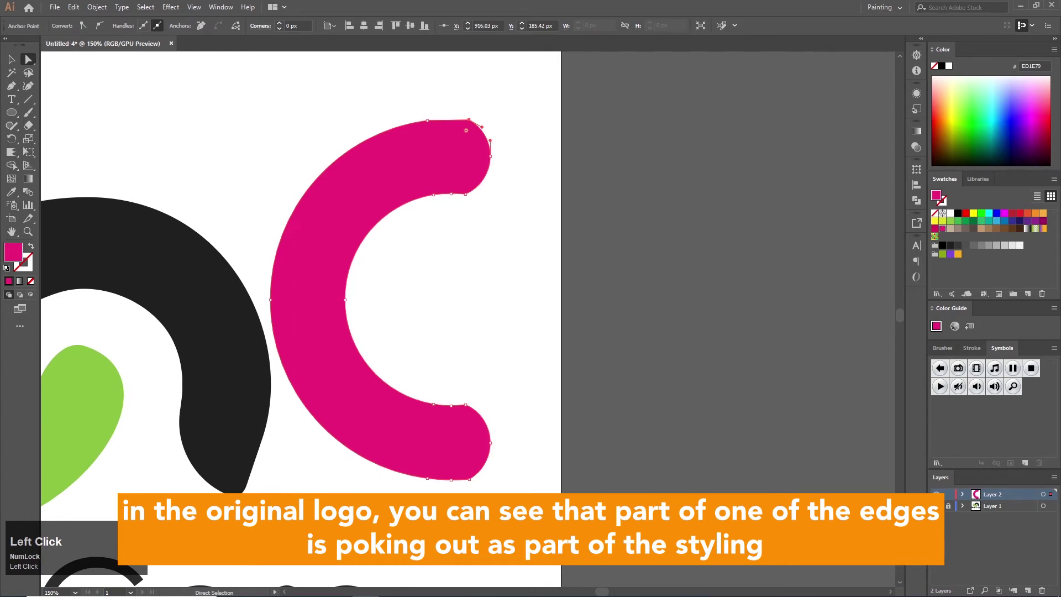
left_click_drag(596, 594, 586, 594)
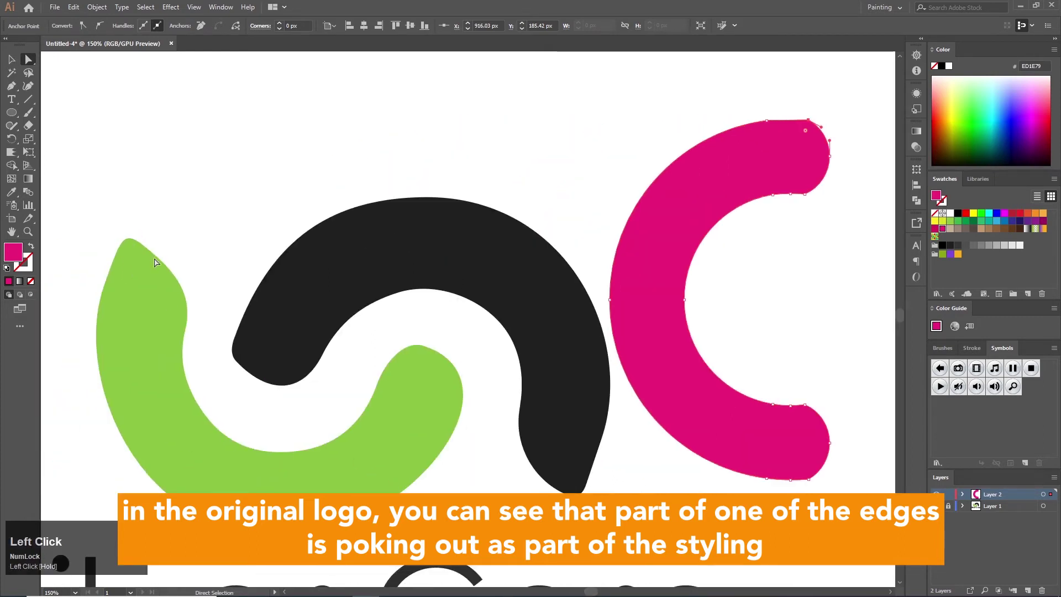
mouse_move(605, 594)
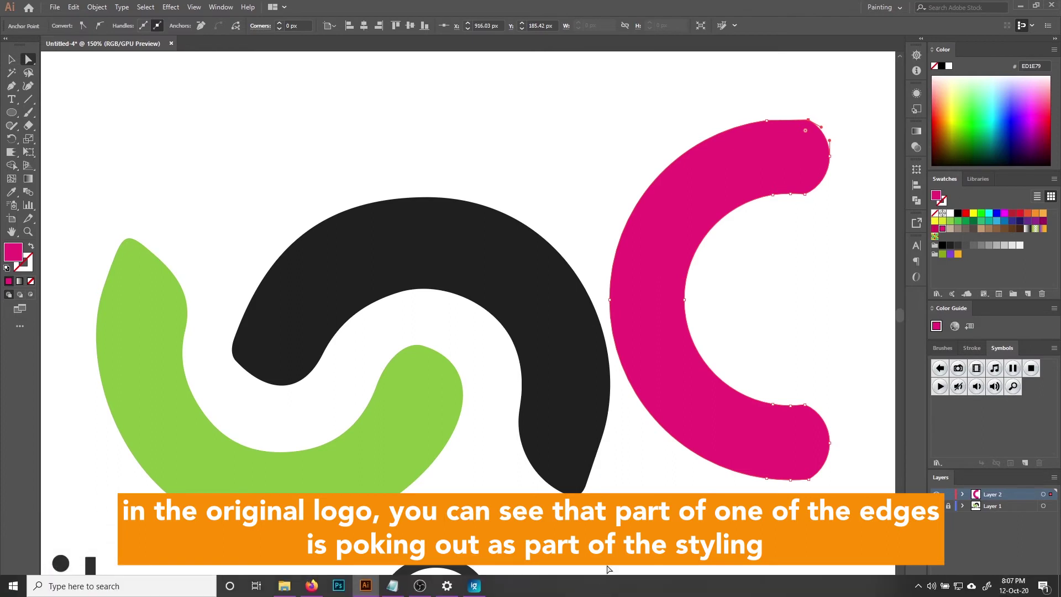
left_click_drag(596, 592, 605, 592)
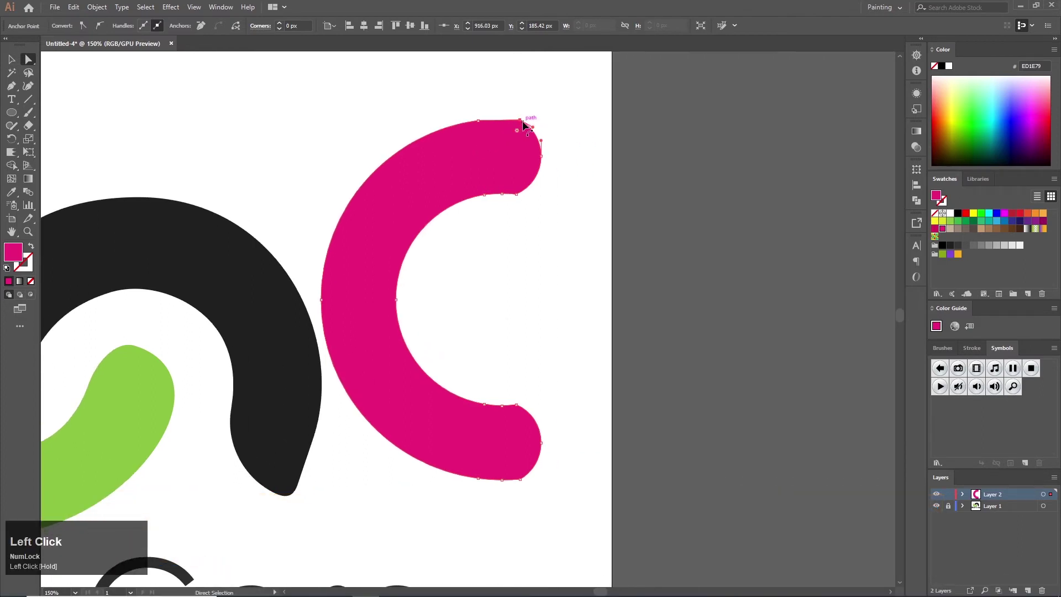
left_click_drag(523, 126, 553, 120)
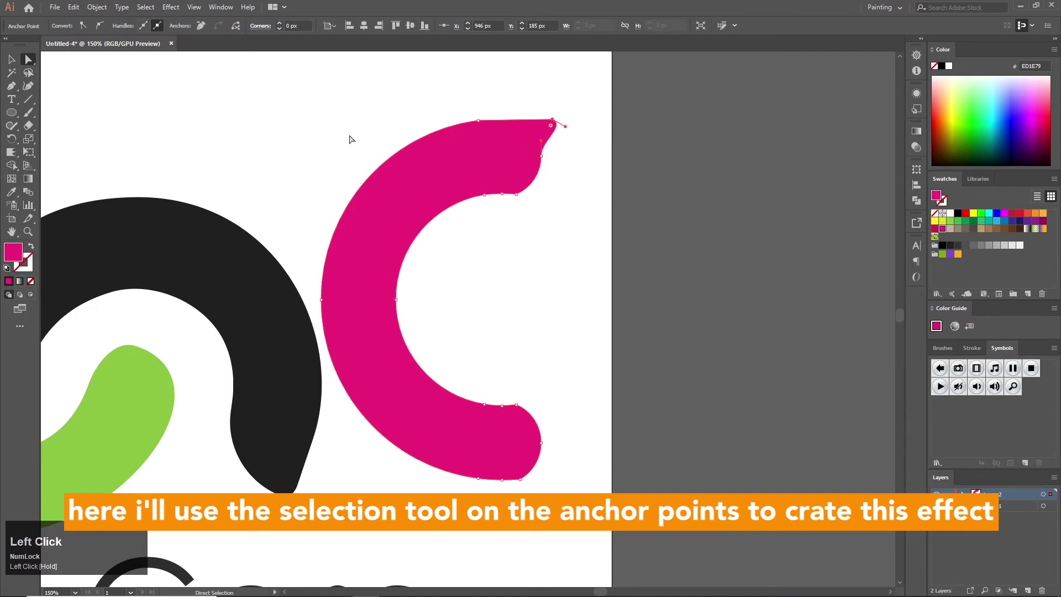
Delete the upper end's middle anchor, shift the corner anchor to X 956 px and lengthen the inner anchor's handle to round the tip.
left_click(11, 85)
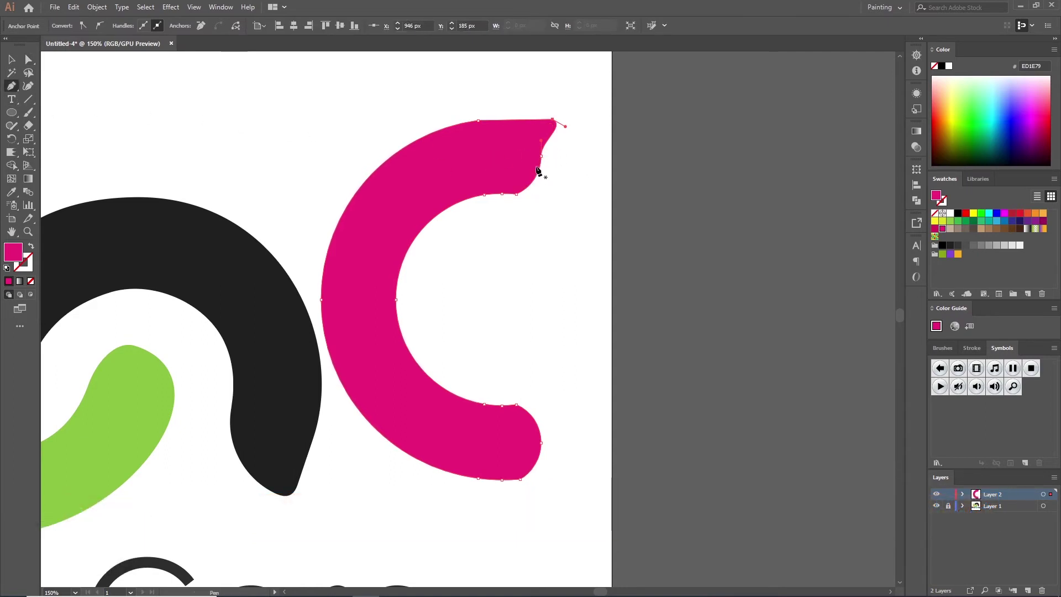
left_click(542, 156)
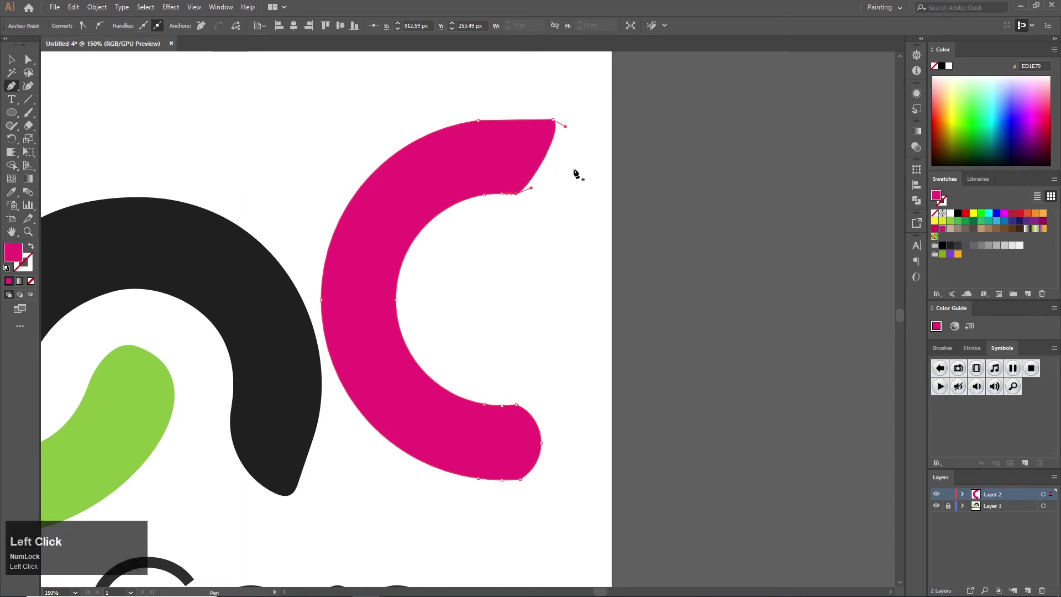
key("a")
left_click_drag(553, 120, 566, 119)
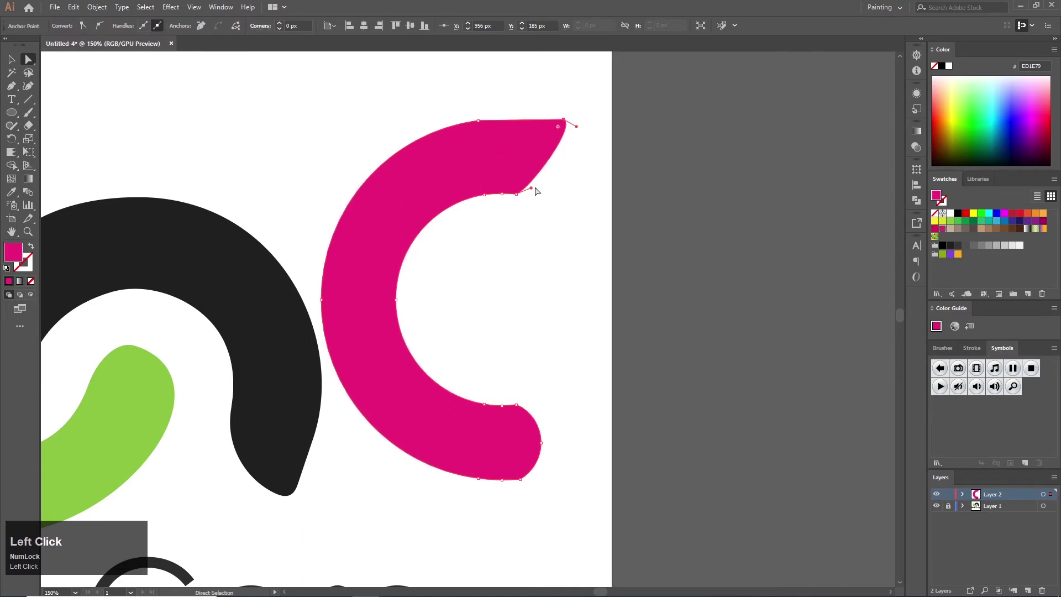
left_click_drag(531, 189, 564, 191)
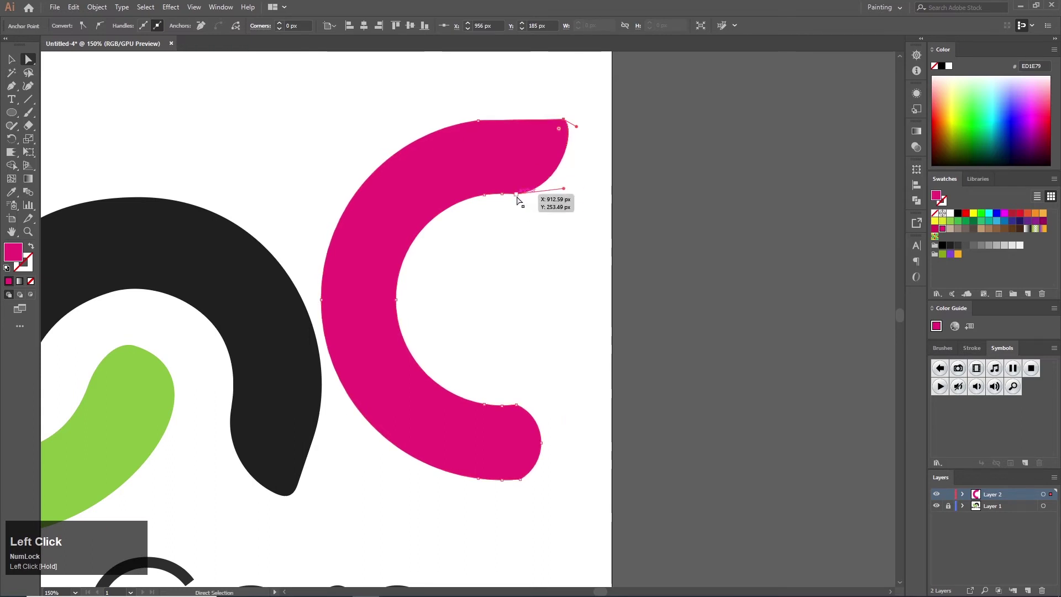
Delete the middle one of the three inner-edge anchors near the C's upper end with the Pen tool and deselect the shape.
left_click(10, 87)
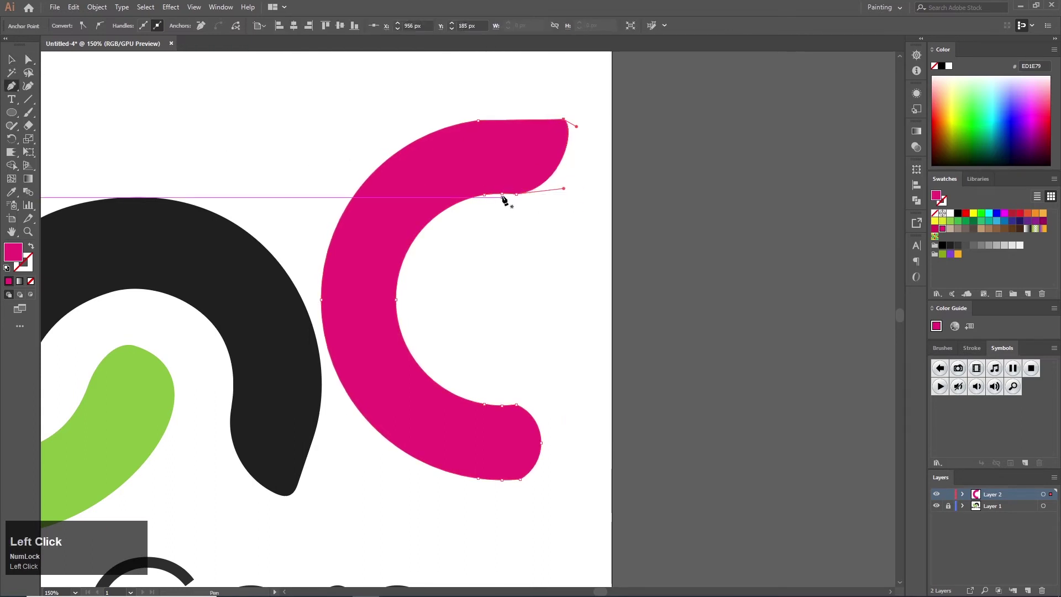
left_click(501, 195)
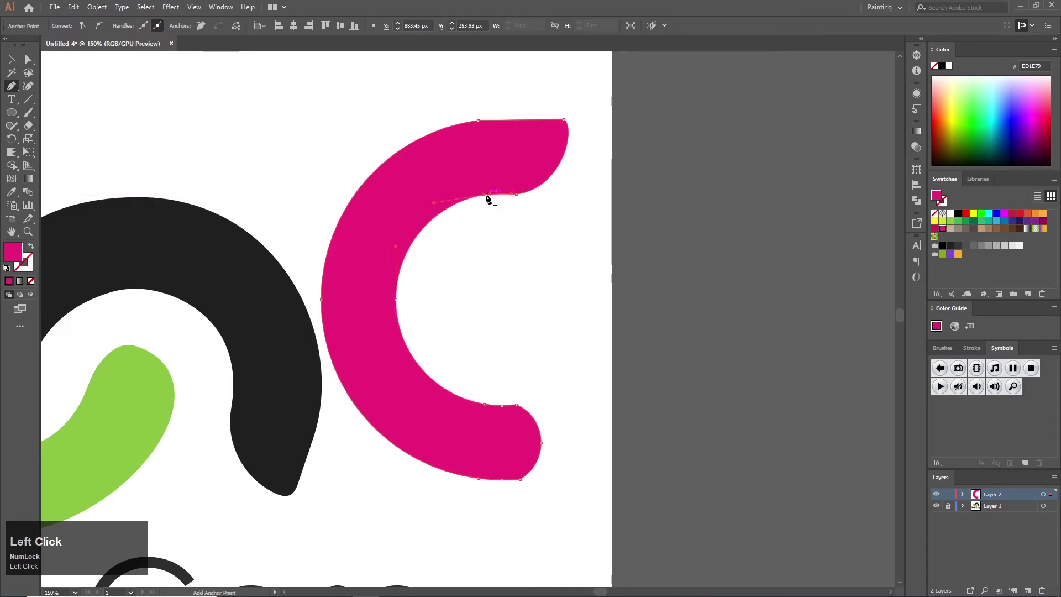
left_click(25, 63)
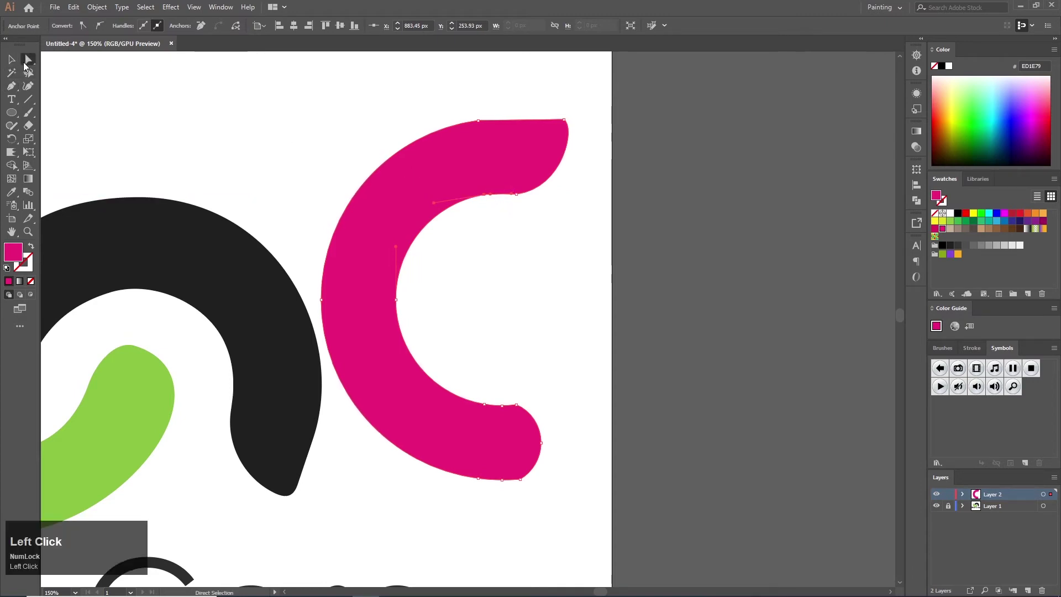
left_click(513, 195)
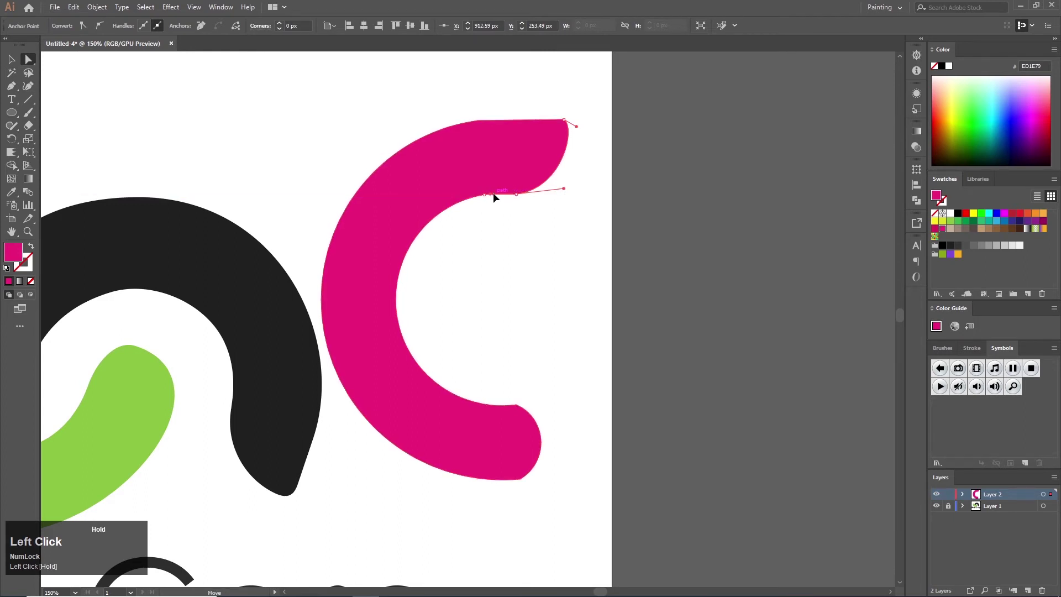
mouse_move(500, 194)
left_mouse_down()
mouse_move(497, 207)
mouse_move(486, 201)
left_mouse_up()
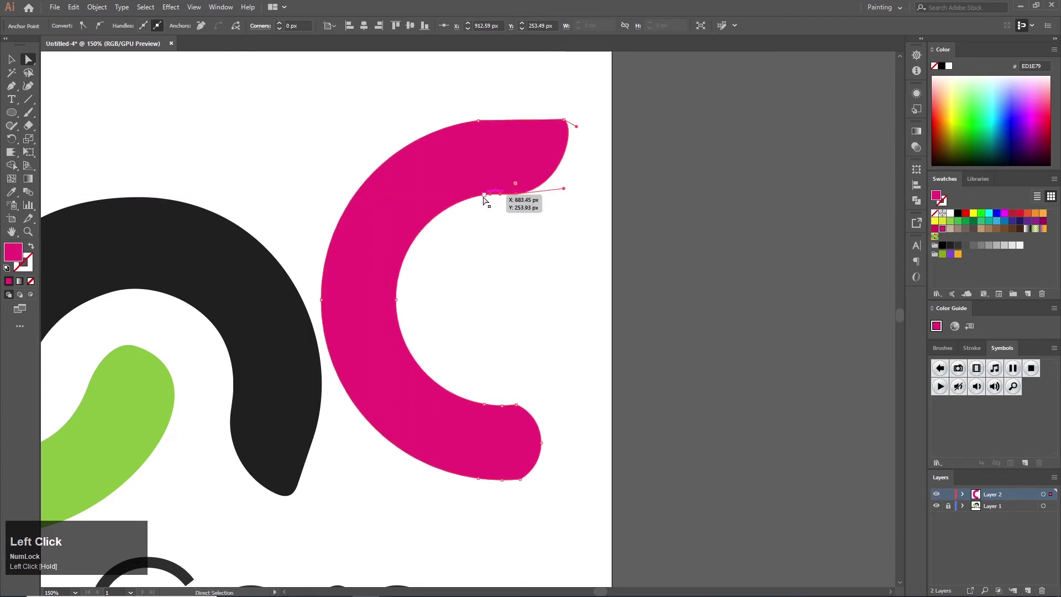
left_click(551, 231)
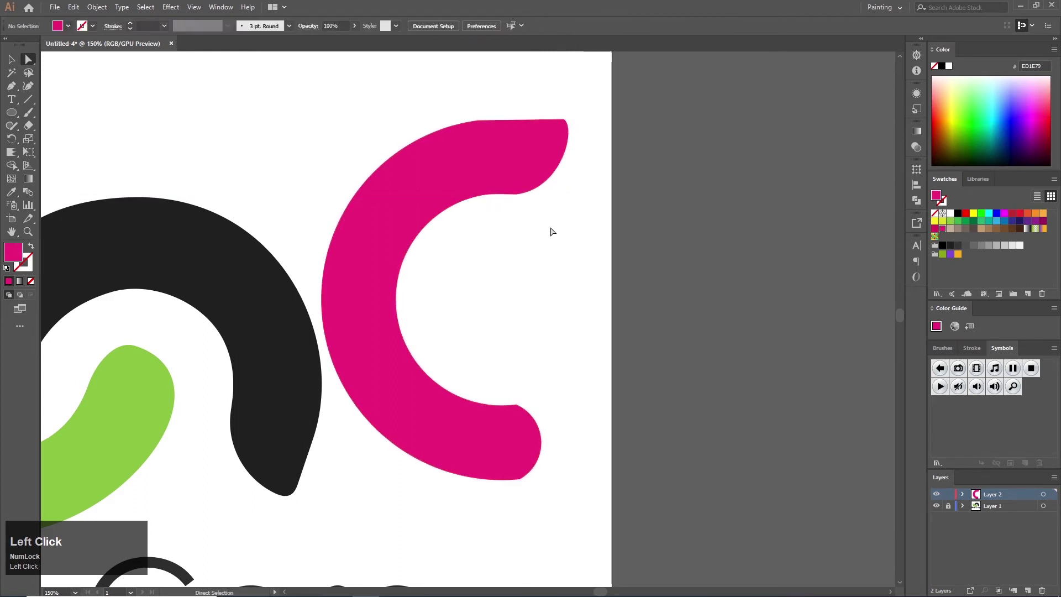
Convert the outer-edge anchor near the C's upper end to a smooth point and shift it slightly toward the tip.
left_click(478, 121)
left_click(479, 122)
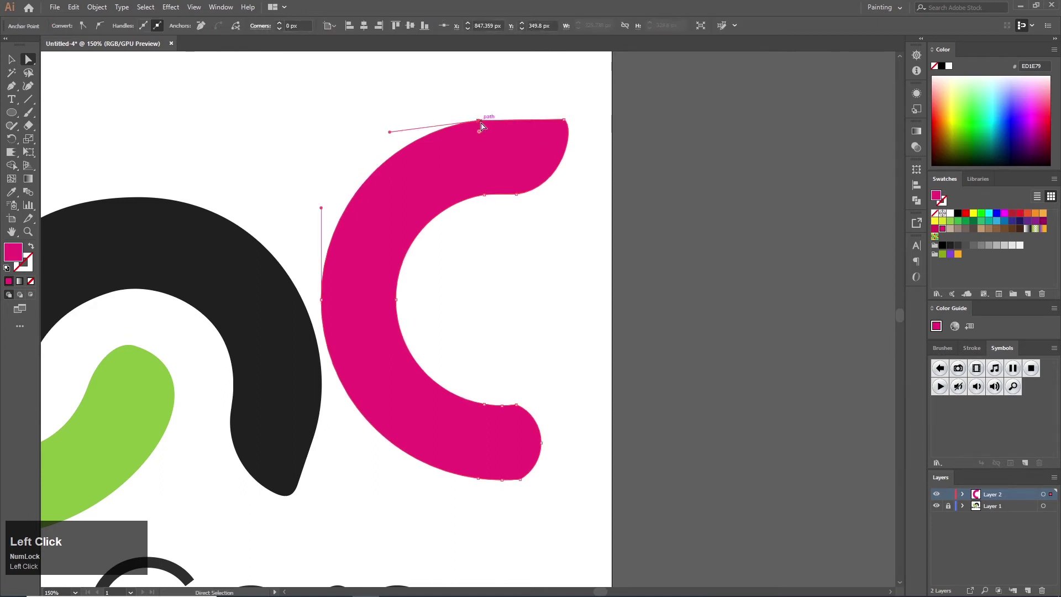
left_click(99, 26)
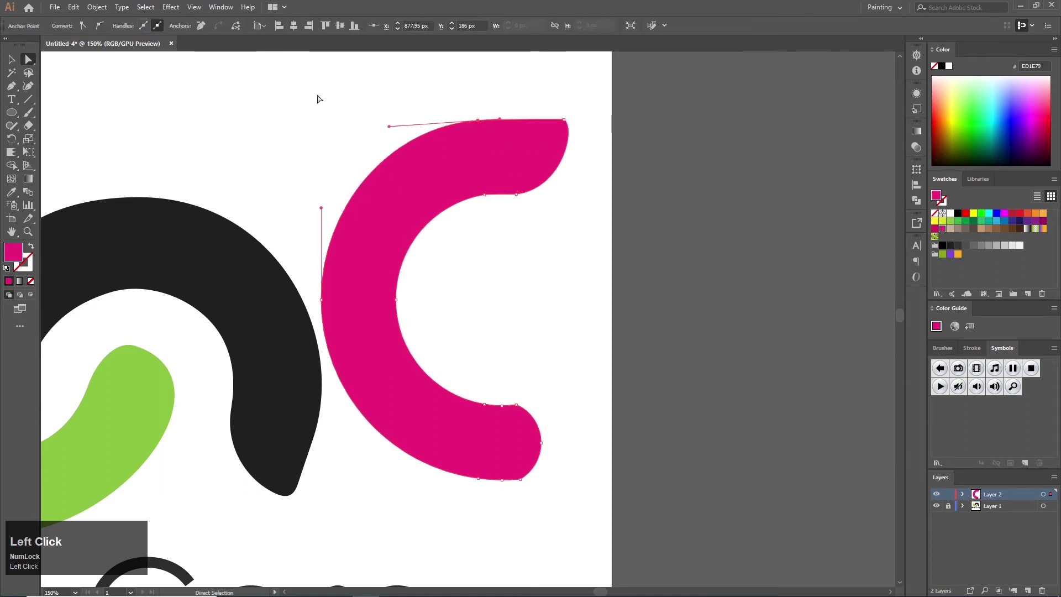
left_click_drag(479, 121, 493, 118)
left_click(543, 95)
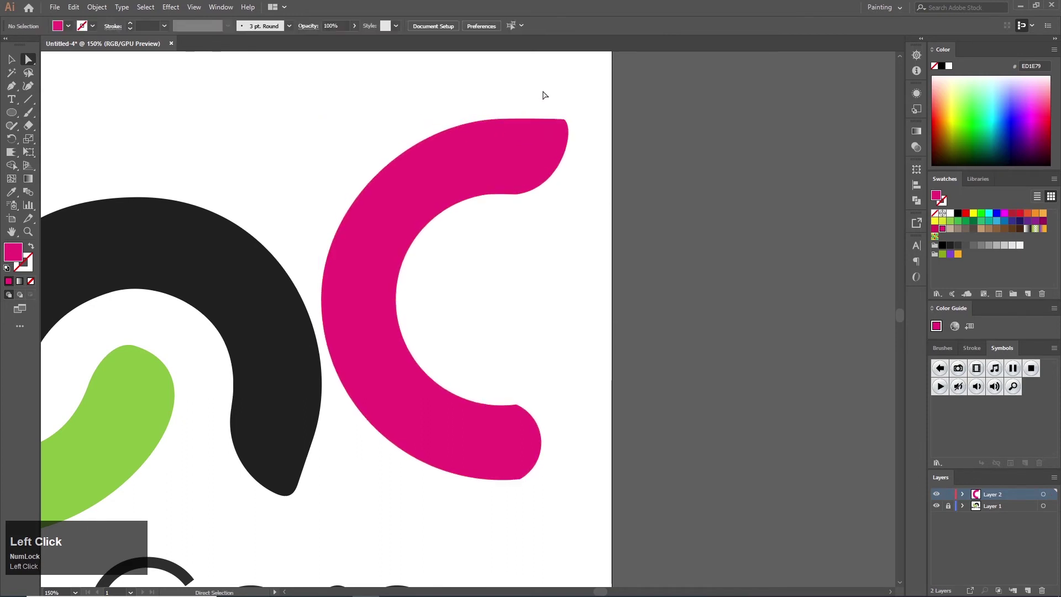
Round the inner and outer corners of the C's lower end, giving the outer corner a radius of about 24.28 px.
left_click(517, 406)
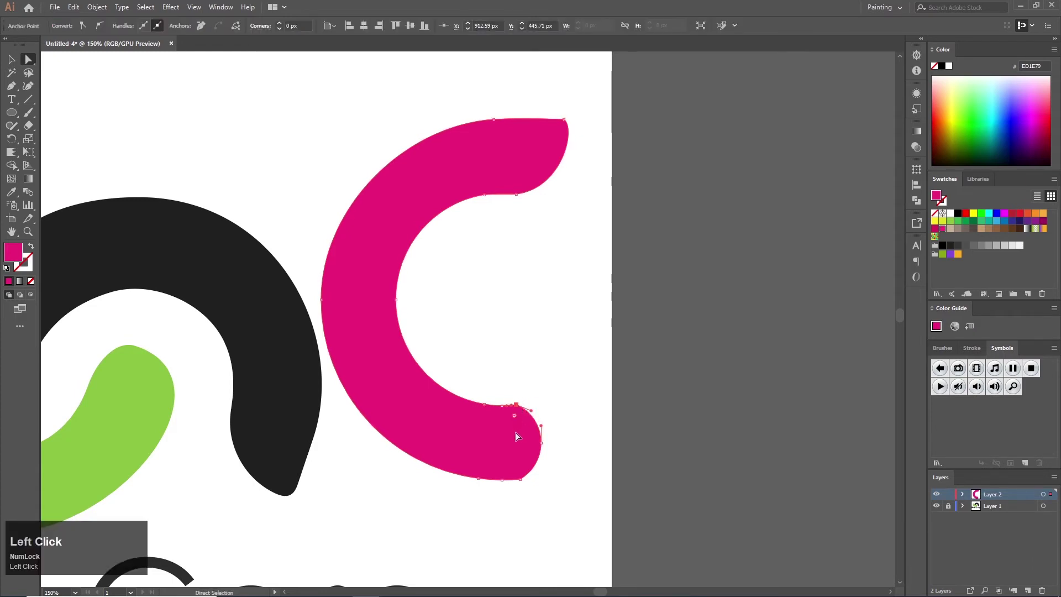
left_click_drag(515, 418, 507, 453)
left_click(521, 480)
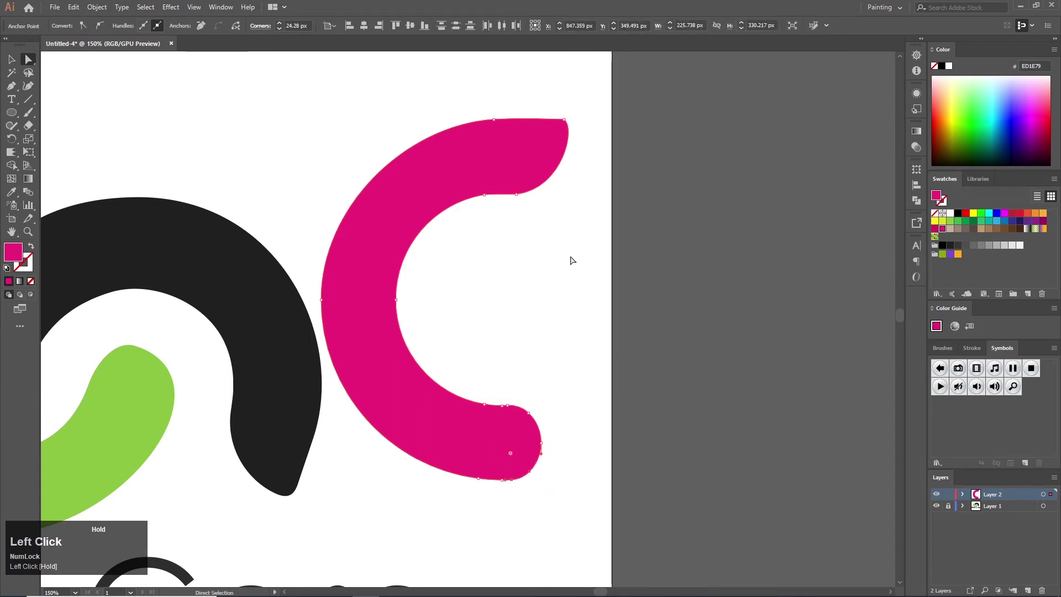
Round the pointed corner of the C's upper end to a radius of about 10.51 px.
left_click(563, 119)
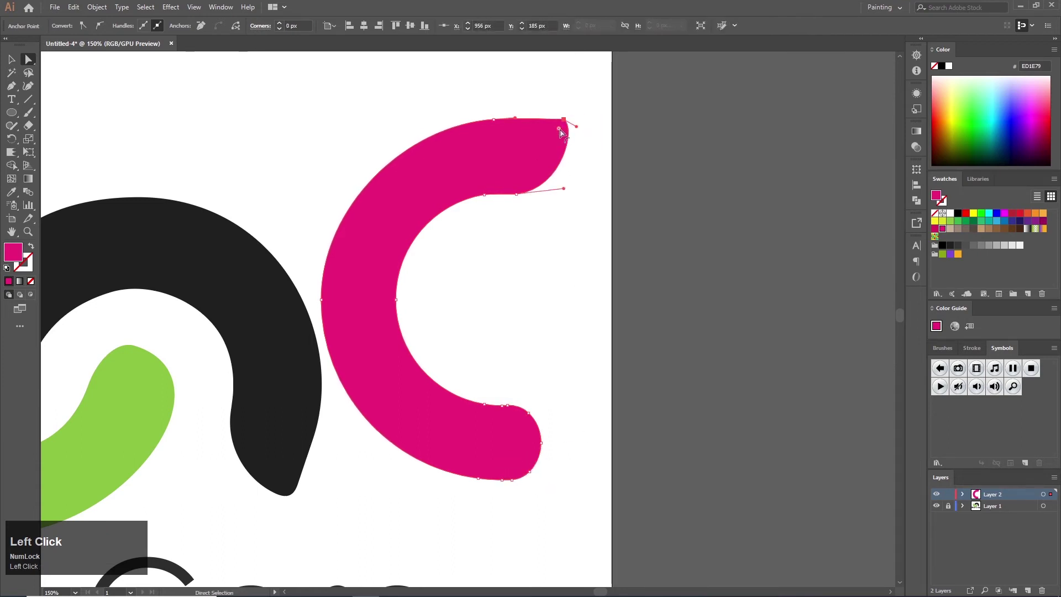
left_click_drag(558, 131, 559, 136)
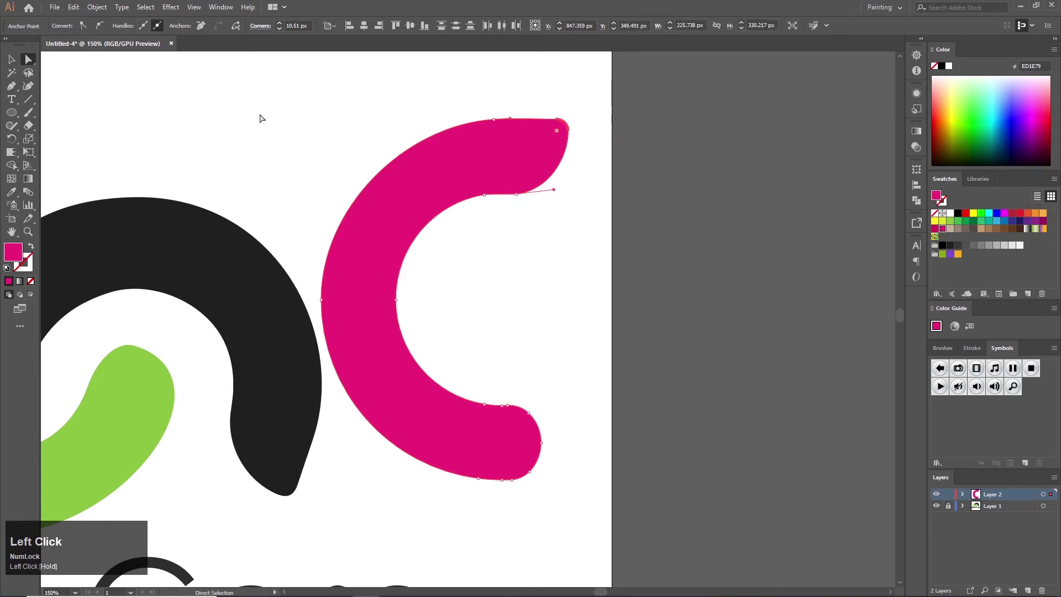
left_click(16, 58)
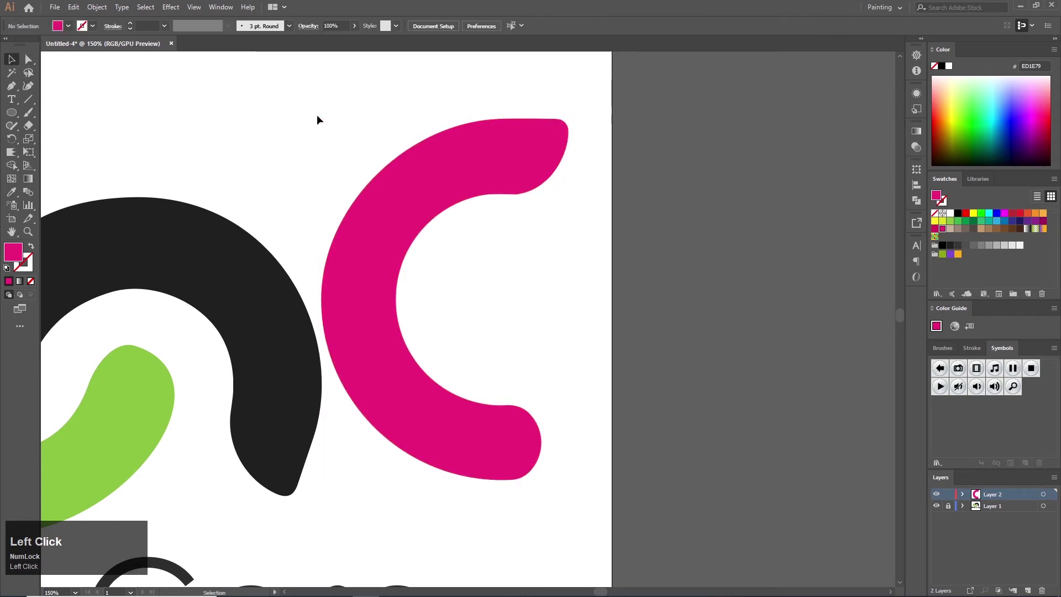
Round the inner corner of the C's upper end to a radius of about 47.93 px and deselect the shape.
left_click(517, 195)
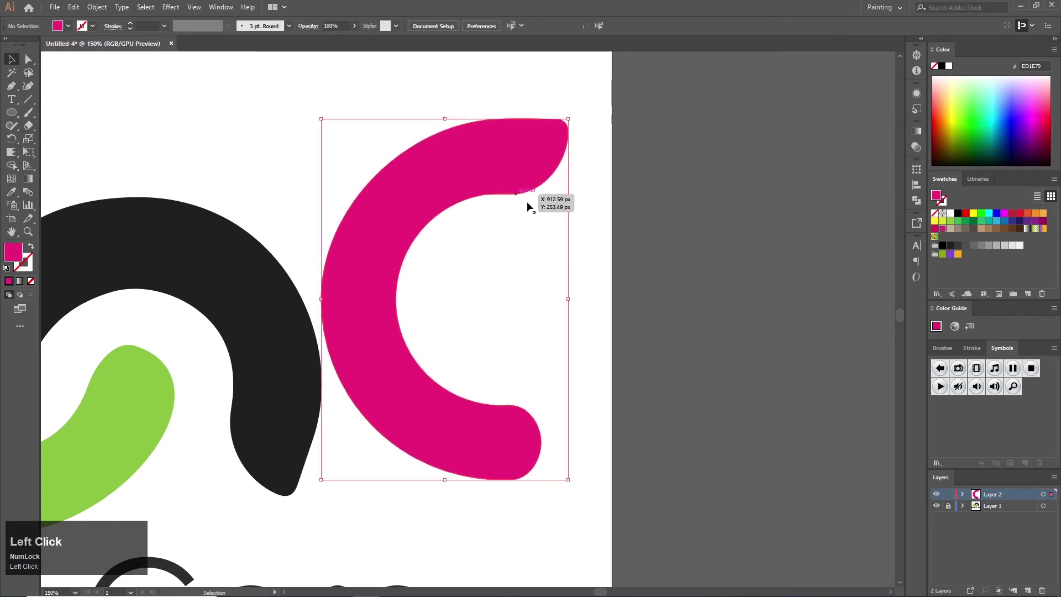
left_click(29, 60)
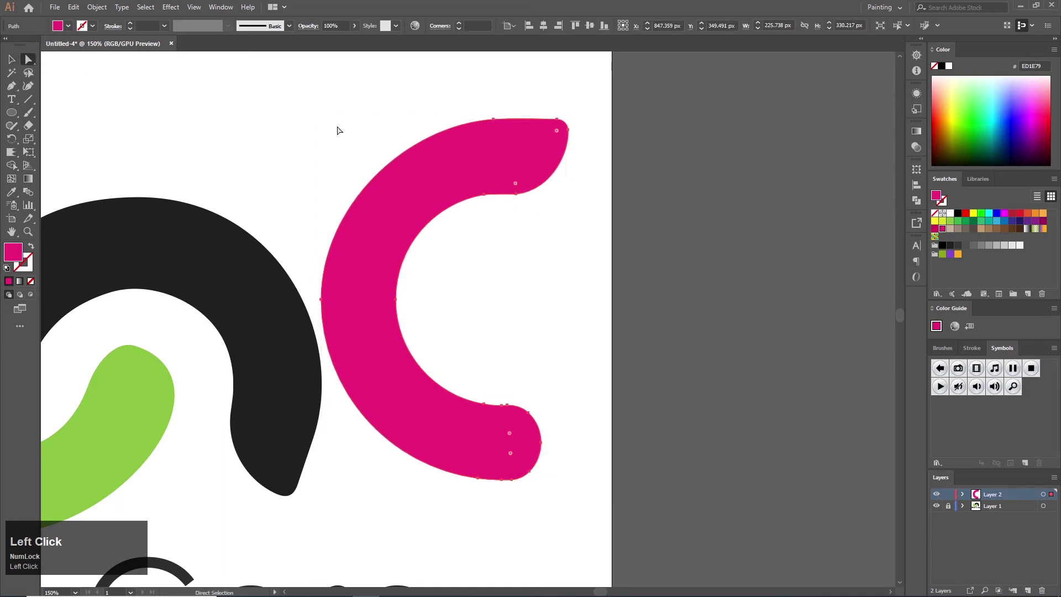
left_click(516, 189)
left_click_drag(516, 188, 496, 150)
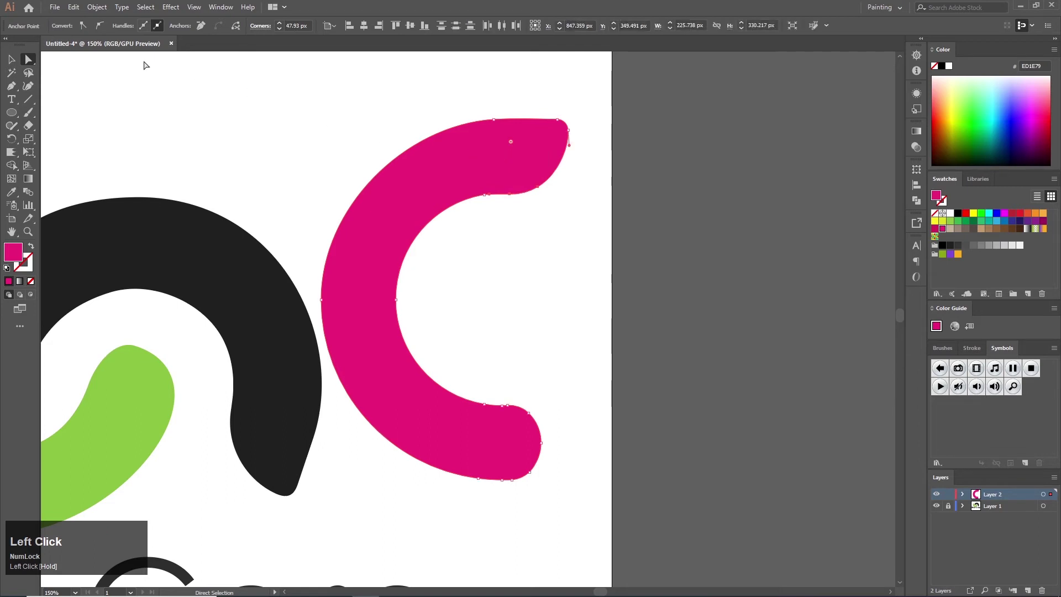
left_click(11, 59)
left_click(319, 107)
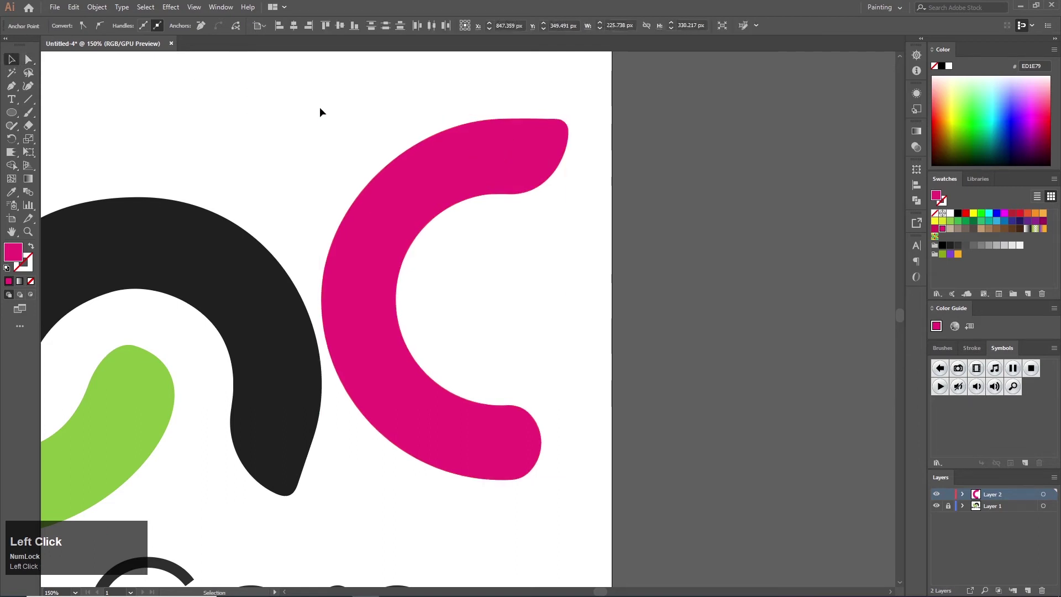
Move the magenta C up to the artboard's upper right area, mostly clear of the black arc.
key("ctrl+minus")
key("ctrl+minus")
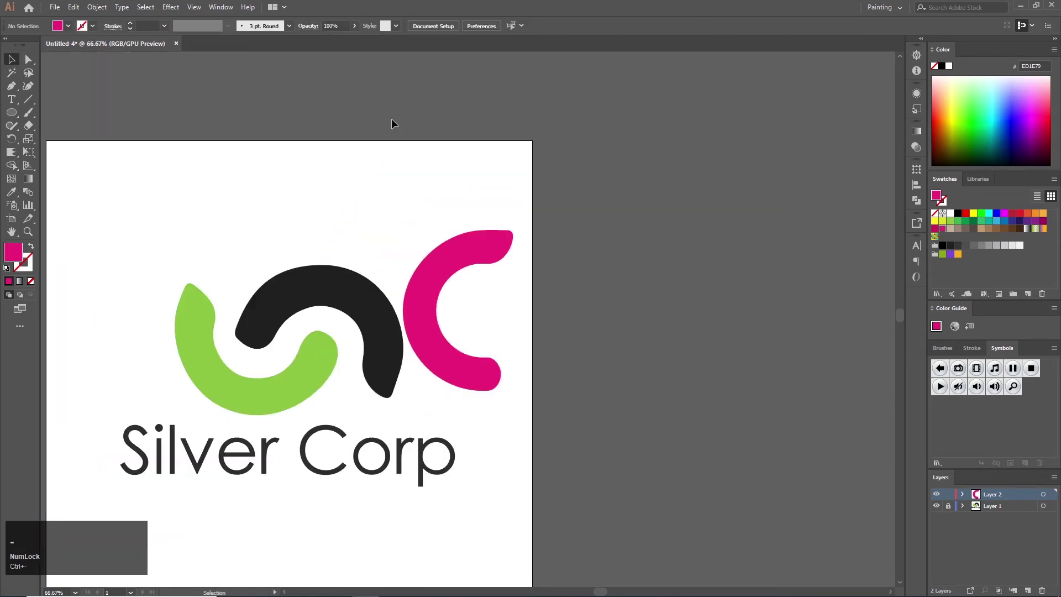
scroll(433, 340, "down", 2)
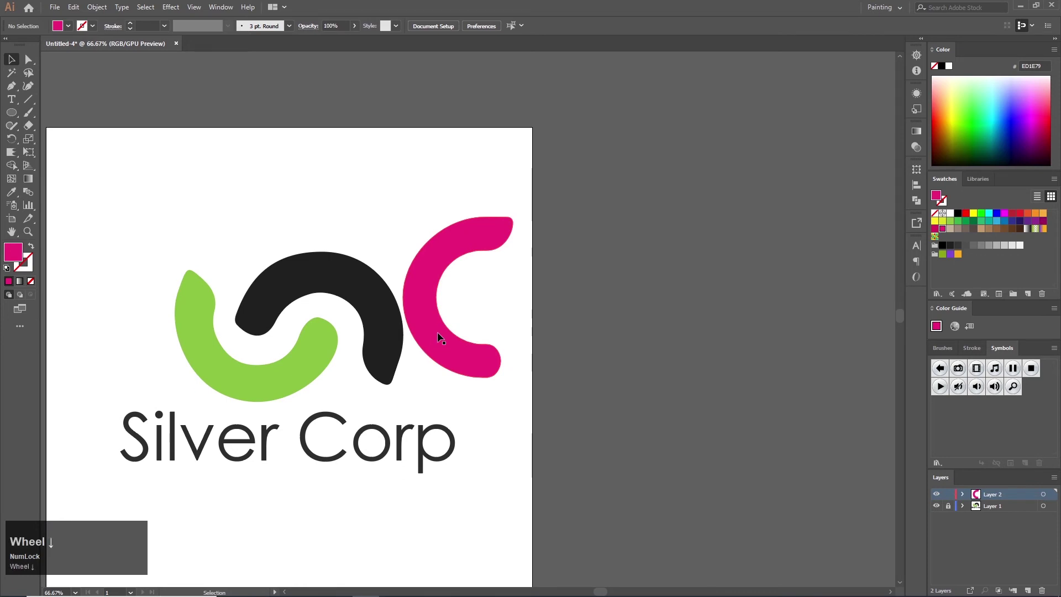
left_click_drag(448, 311, 434, 233)
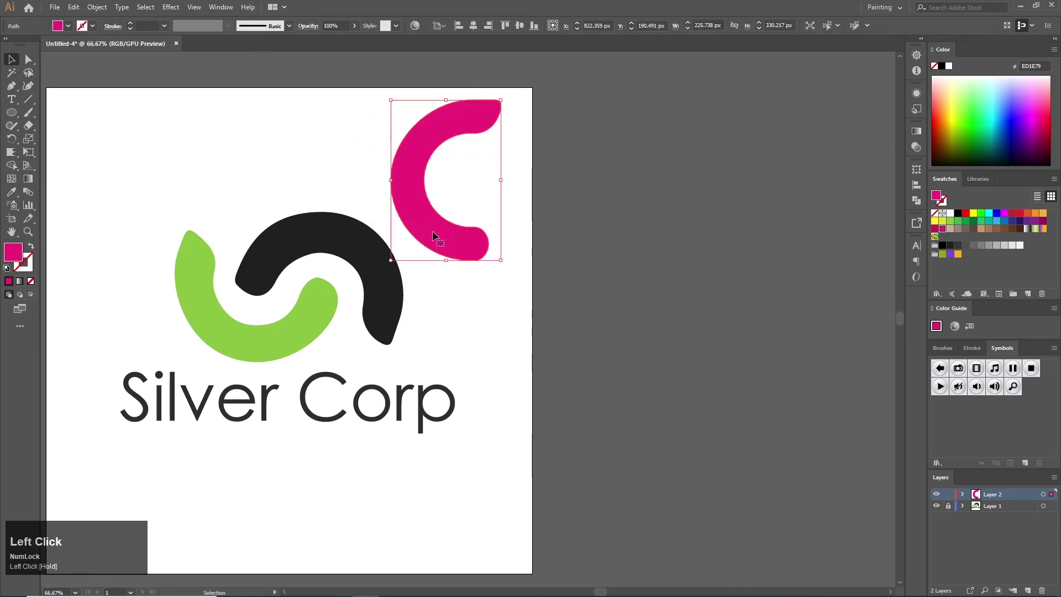
right_click(431, 232)
mouse_move(498, 390)
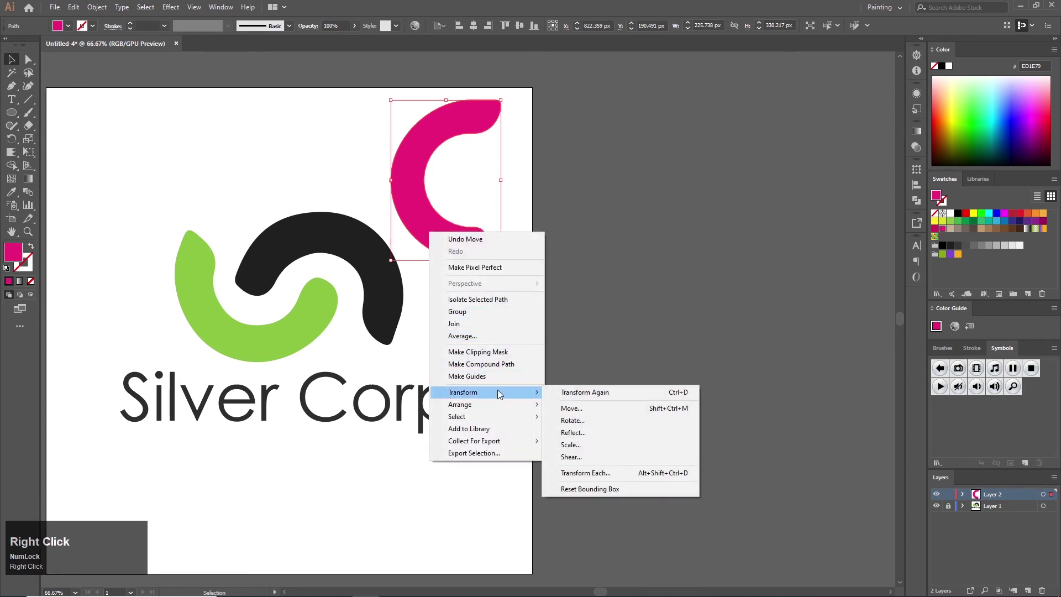
left_click(622, 432)
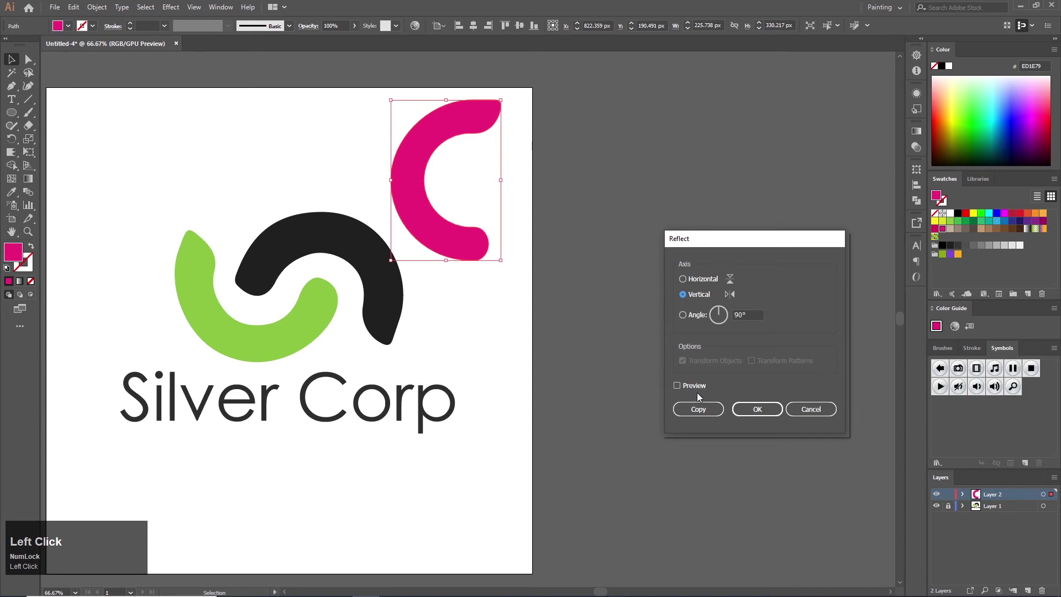
left_click(677, 386)
left_click(677, 386)
left_click(820, 409)
Duplicate the magenta C to its right and rotate the copy 180° so that it opens toward the first one.
scroll(486, 308, "up", 1)
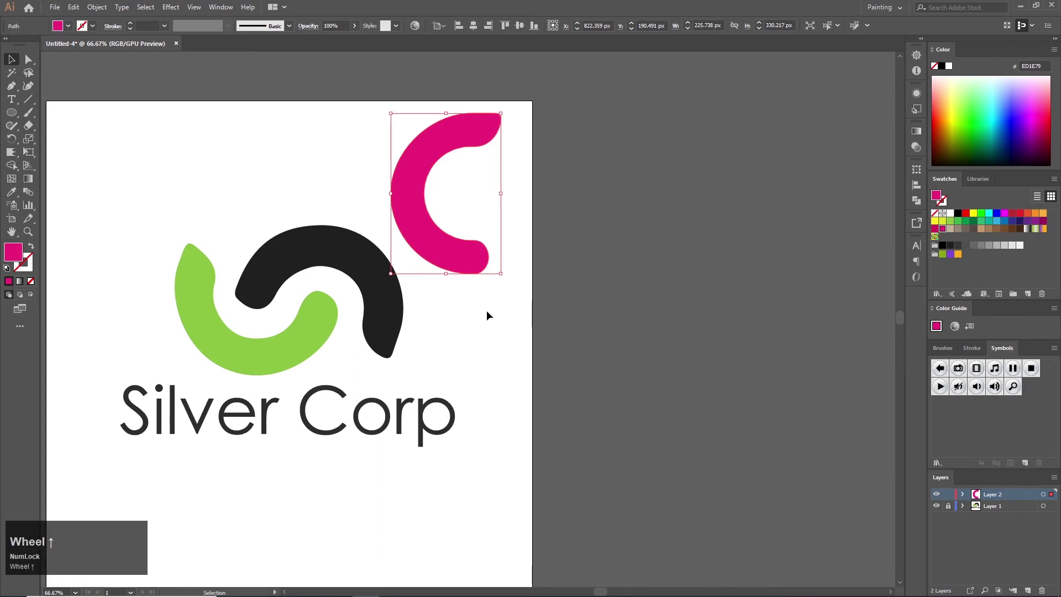
left_click_drag(413, 221, 513, 220)
left_click_drag(608, 112, 466, 317)
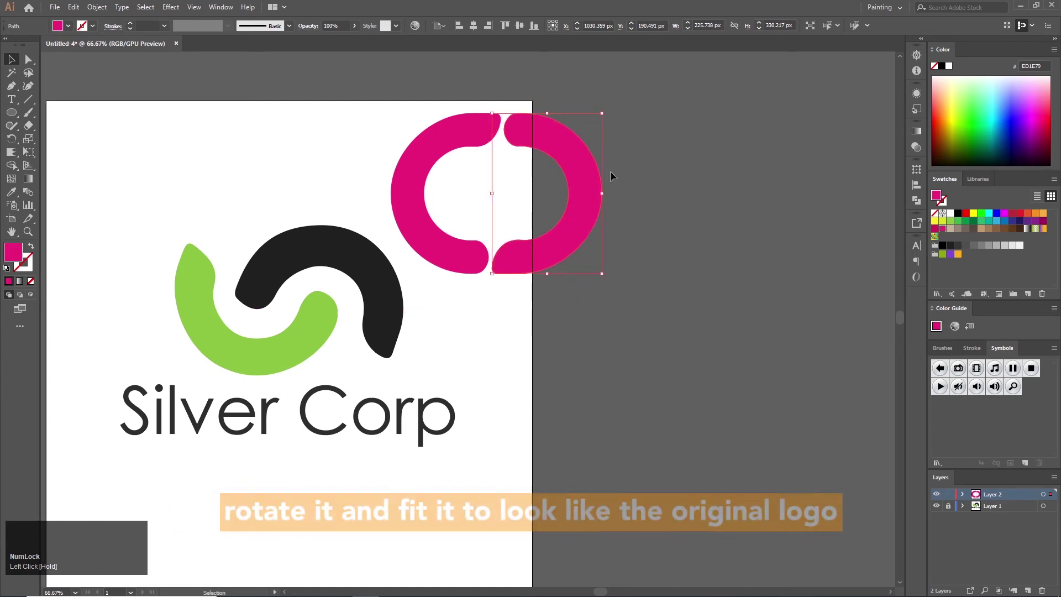
Interlock the rotated copy with the first C to form an S like the original symbol, and group the two parts.
left_click_drag(586, 182, 539, 251)
left_click_drag(588, 357, 397, 184)
left_click_drag(439, 244, 434, 277)
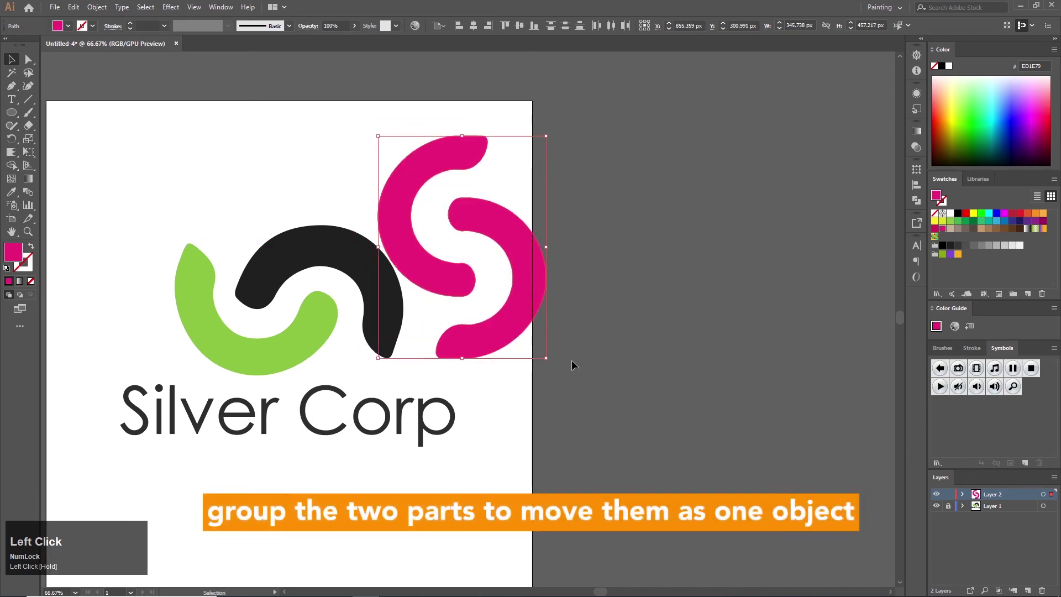
right_click(511, 339)
left_click(555, 405)
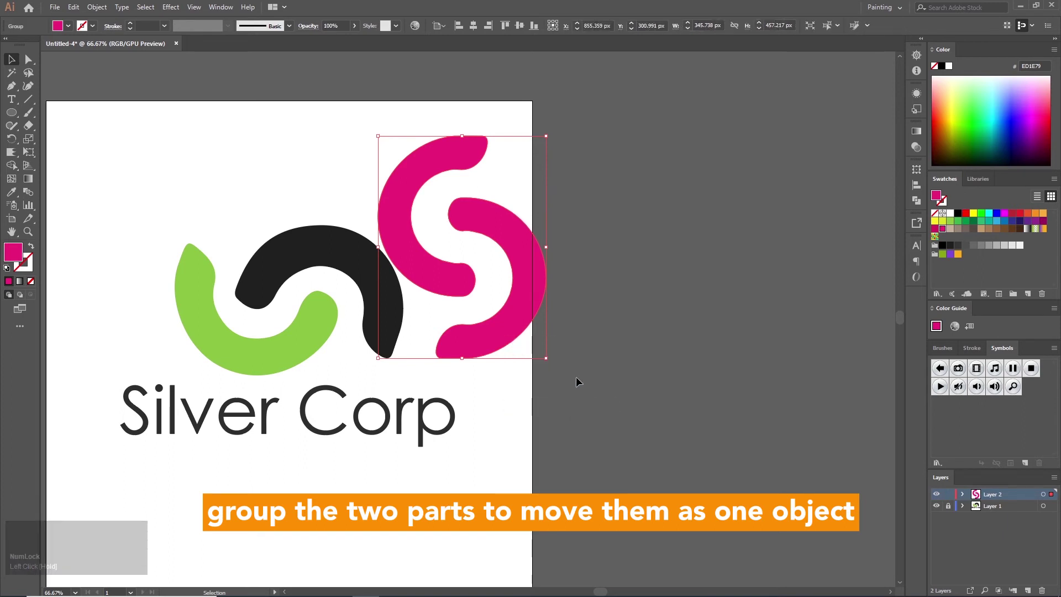
Rotate the magenta S group counterclockwise, place it over the original symbol and scale it proportionally to about 469 × 309 px.
left_click_drag(552, 362, 684, 192)
left_click_drag(446, 259, 296, 338)
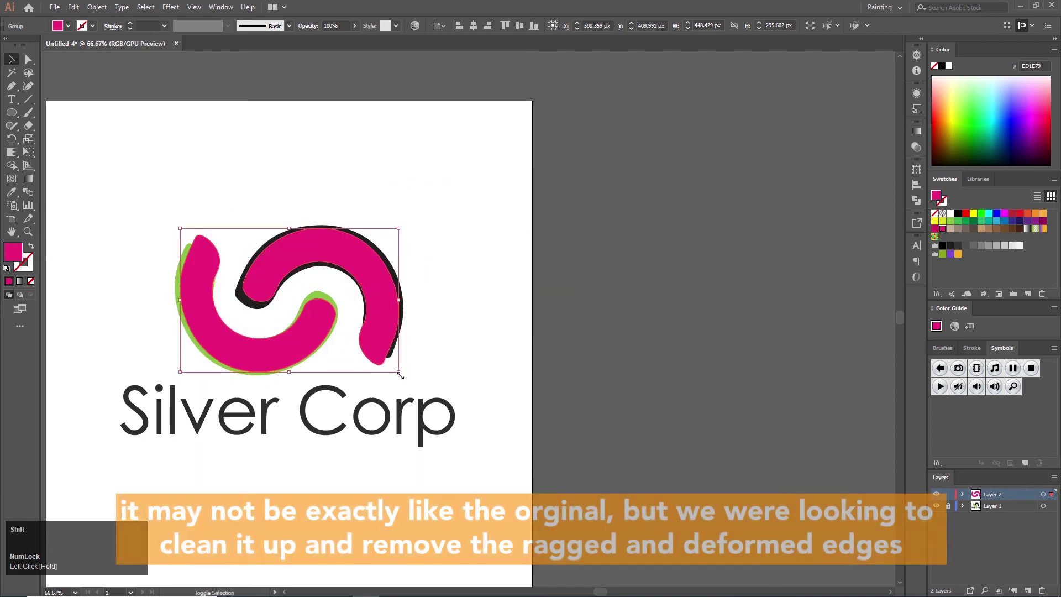
left_click_drag(399, 371, 405, 379)
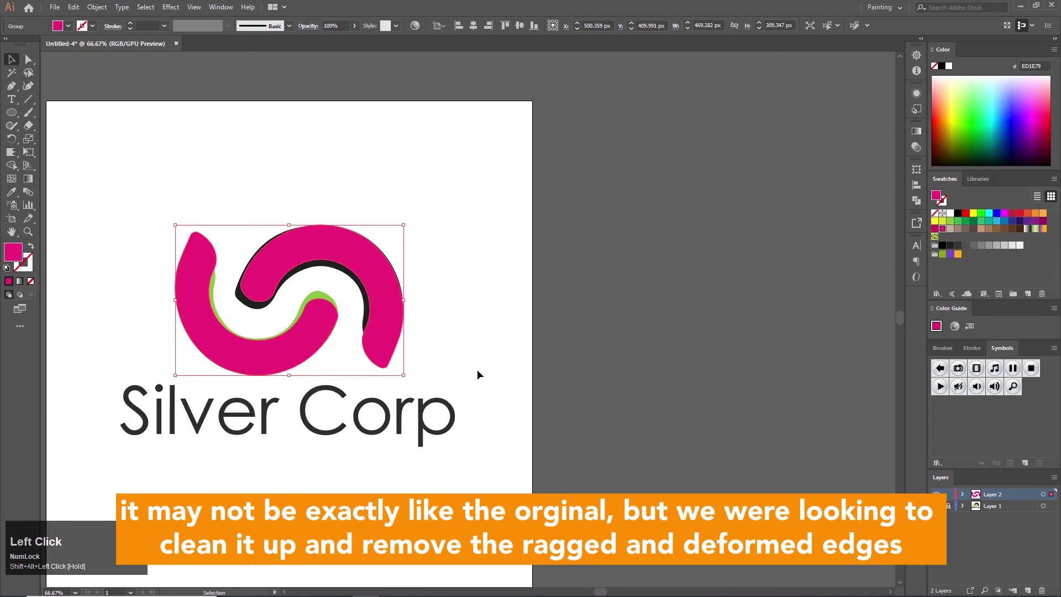
left_click(461, 337)
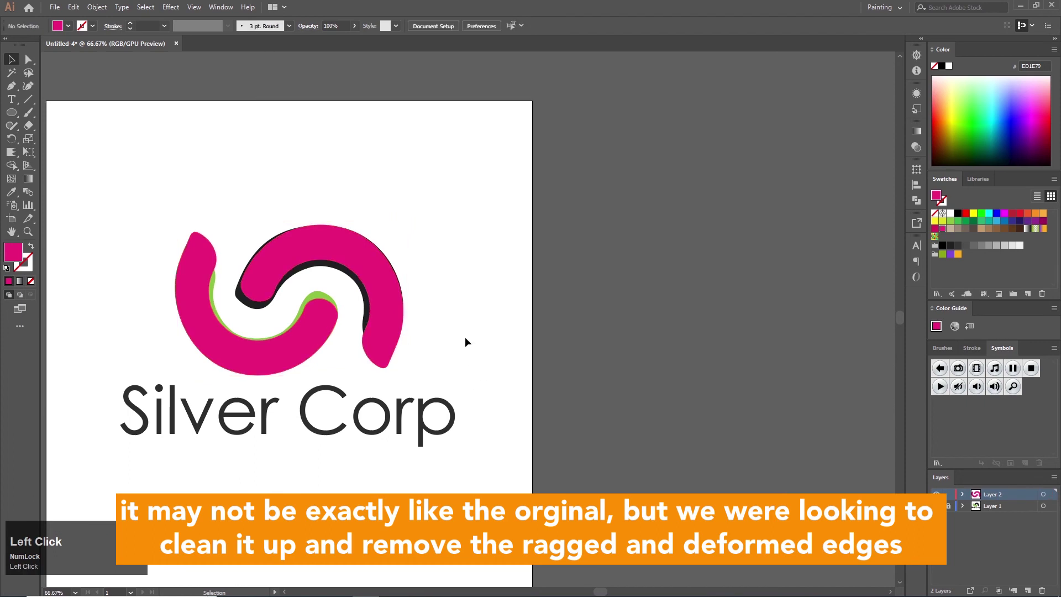
Move the magenta group beside the original symbol, isolate it and recolor its lower arc with the original's green using the Eyedropper.
scroll(461, 342, "up", 1)
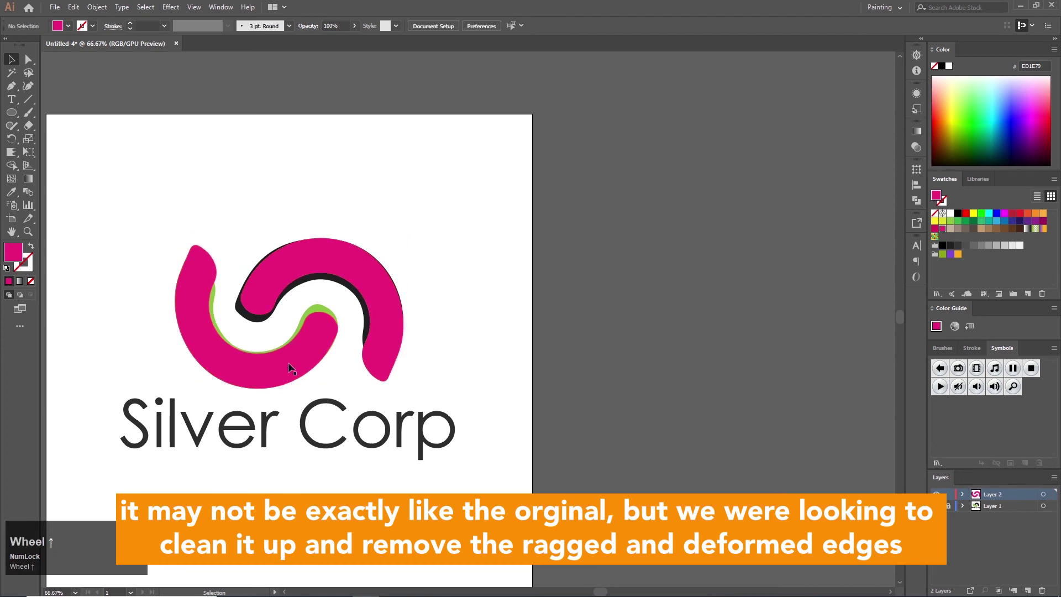
left_click_drag(288, 362, 535, 366)
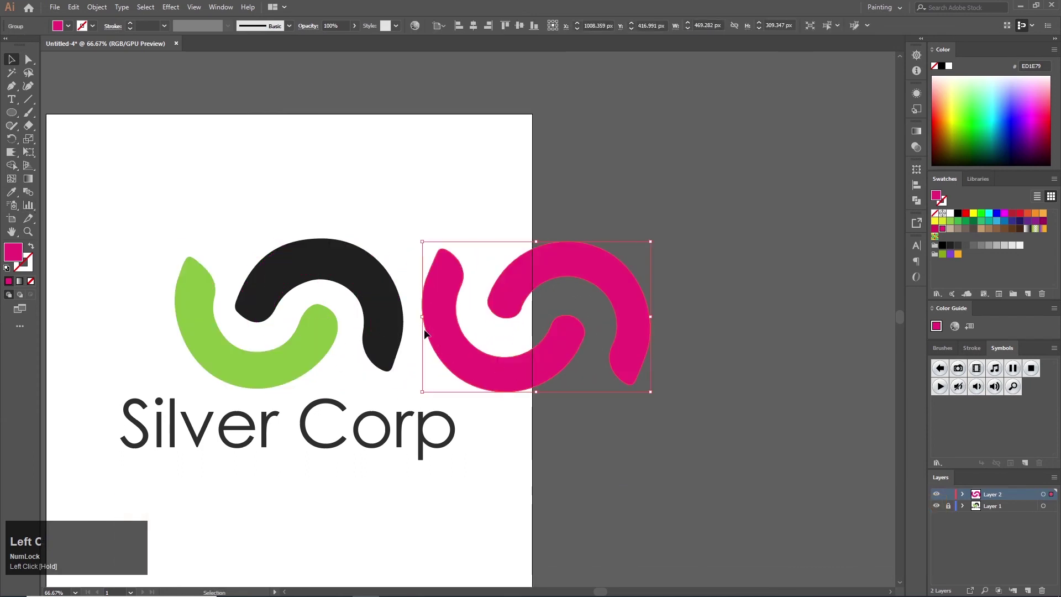
double_click(456, 337)
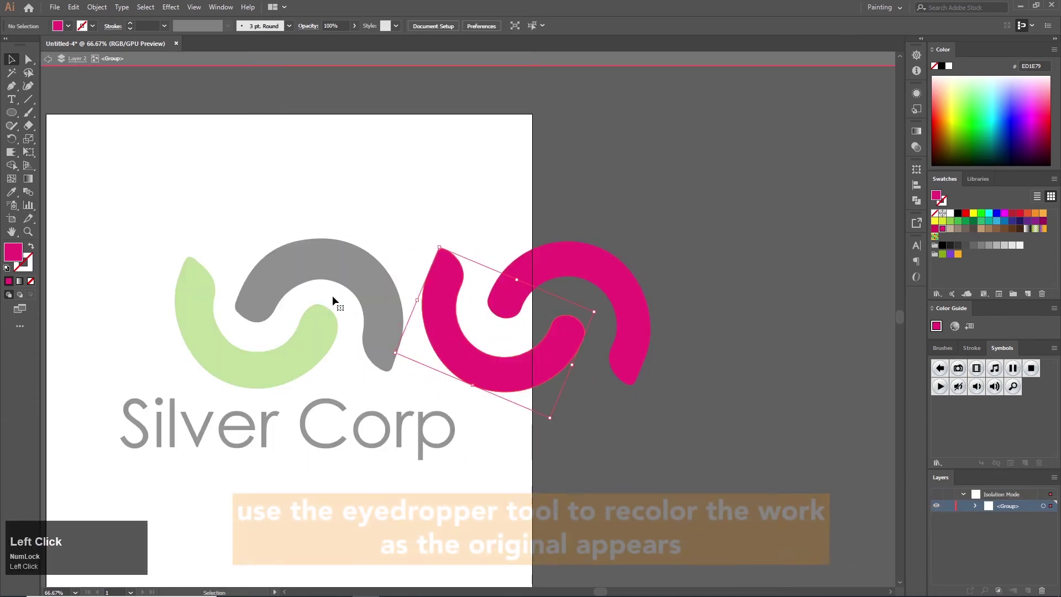
key("i")
left_click(204, 329)
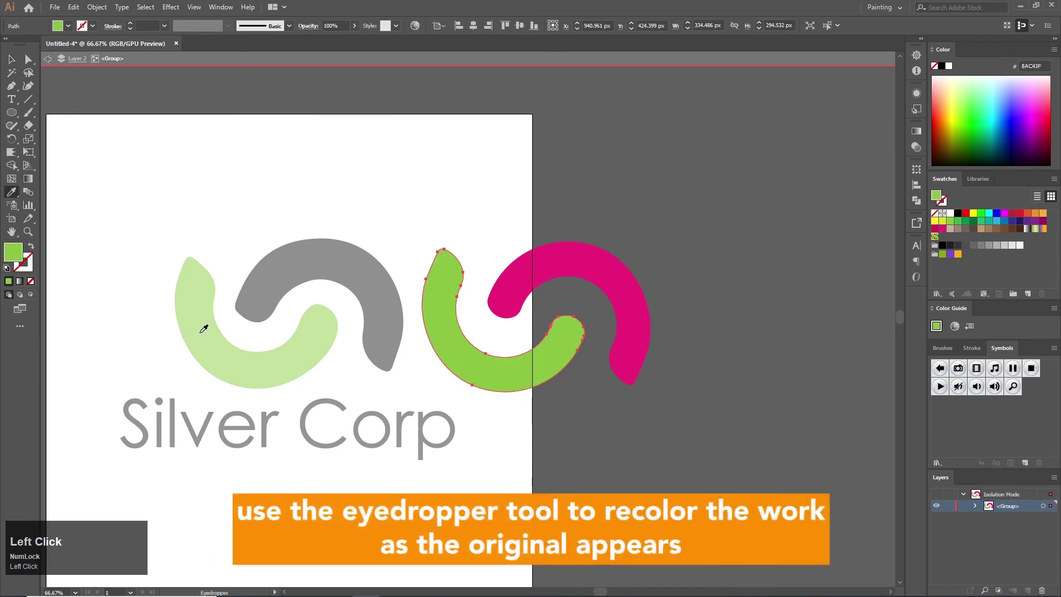
Recolor the group's upper arc with the original arc's near-black 1A1A1A using the Eyedropper, and leave isolation mode.
left_click(12, 60)
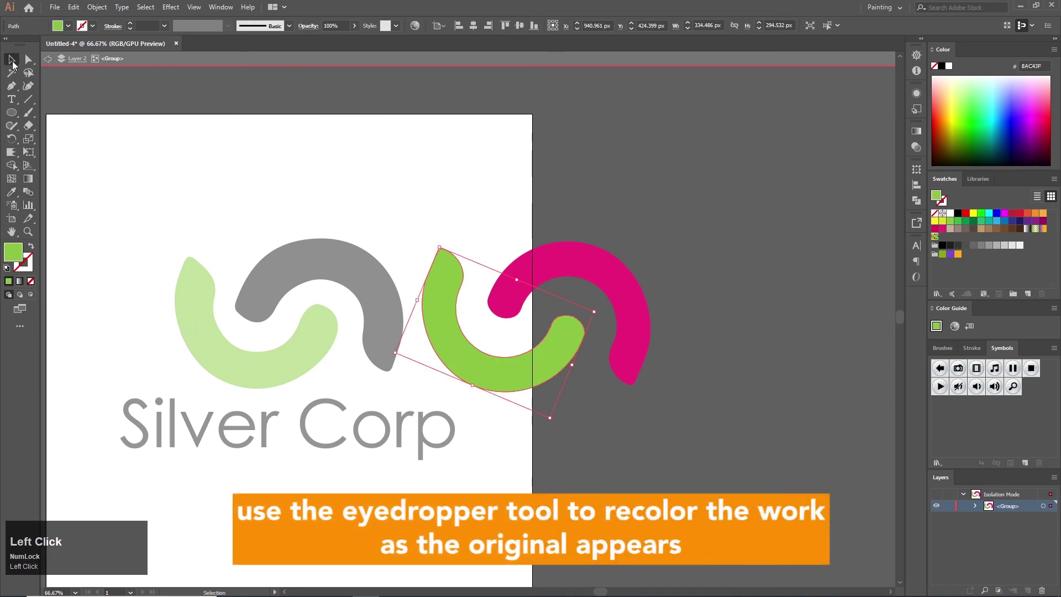
left_click(544, 272)
left_click(12, 191)
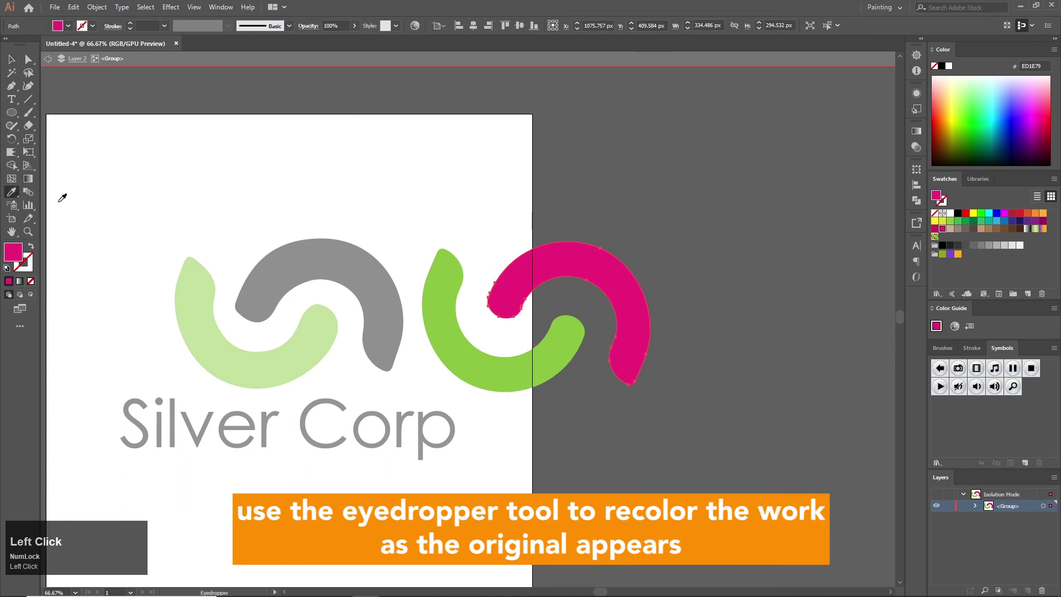
left_click(278, 260)
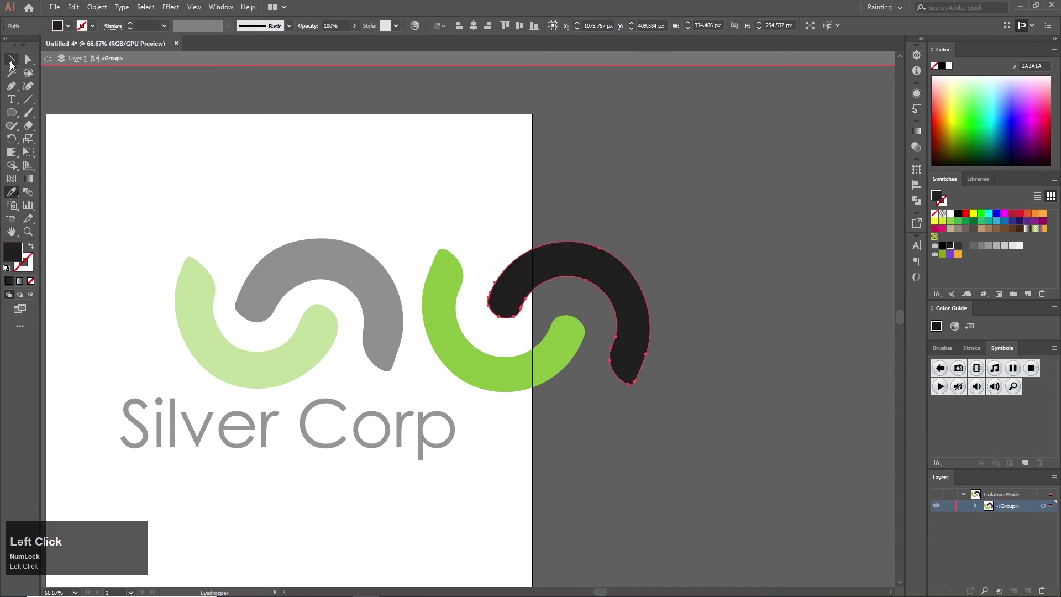
left_click(11, 59)
left_click(47, 57)
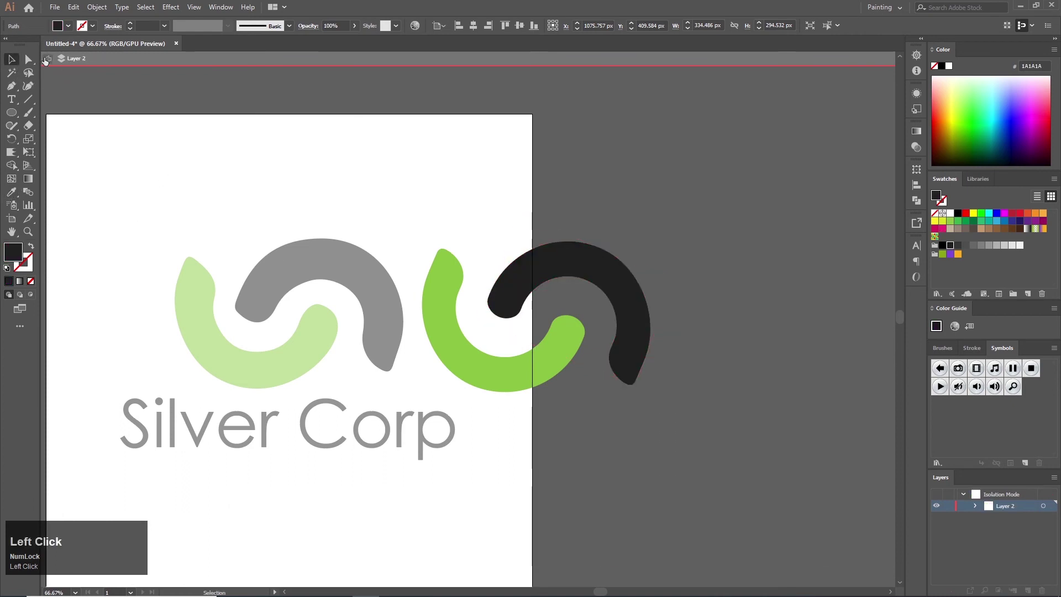
left_click(48, 58)
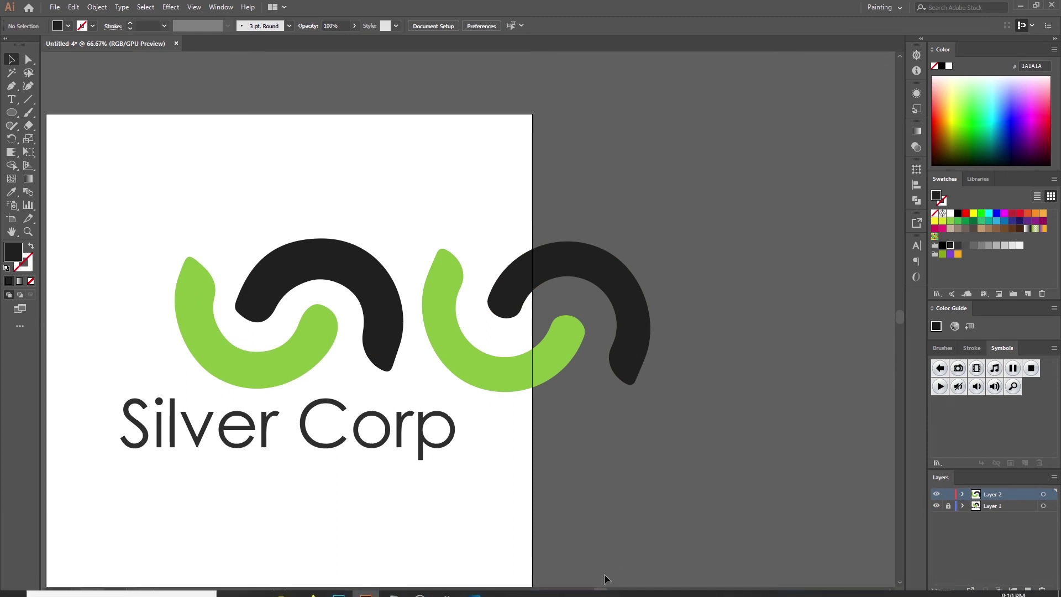
Unlock Layer 1, delete both arcs of the old symbol, and move the new symbol group into their place above the Silver Corp text.
mouse_move(597, 587)
left_mouse_down()
mouse_move(573, 583)
mouse_move(581, 586)
left_mouse_up()
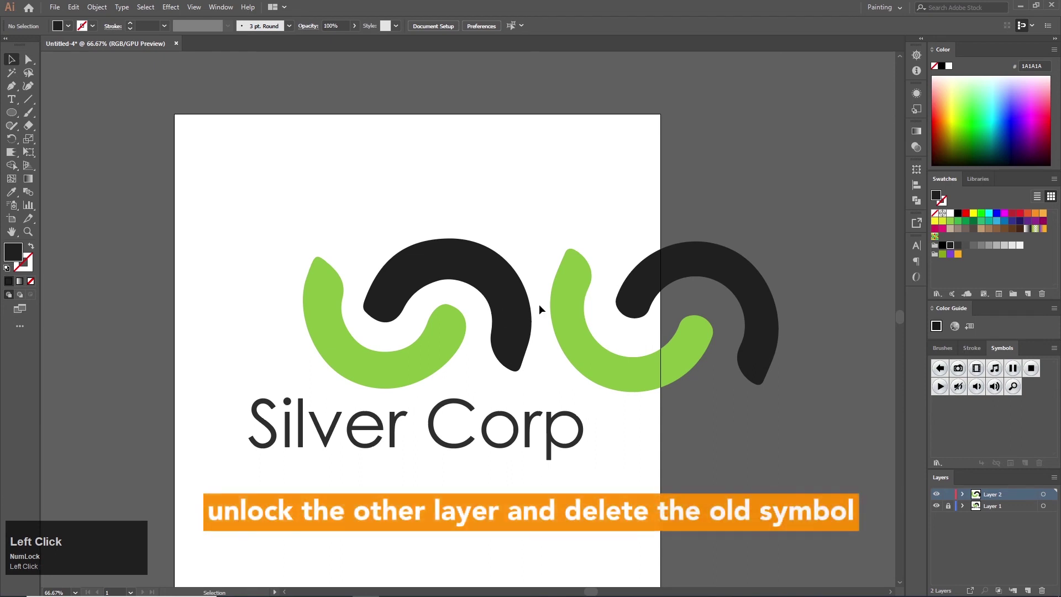
left_click(949, 507)
left_click(512, 440)
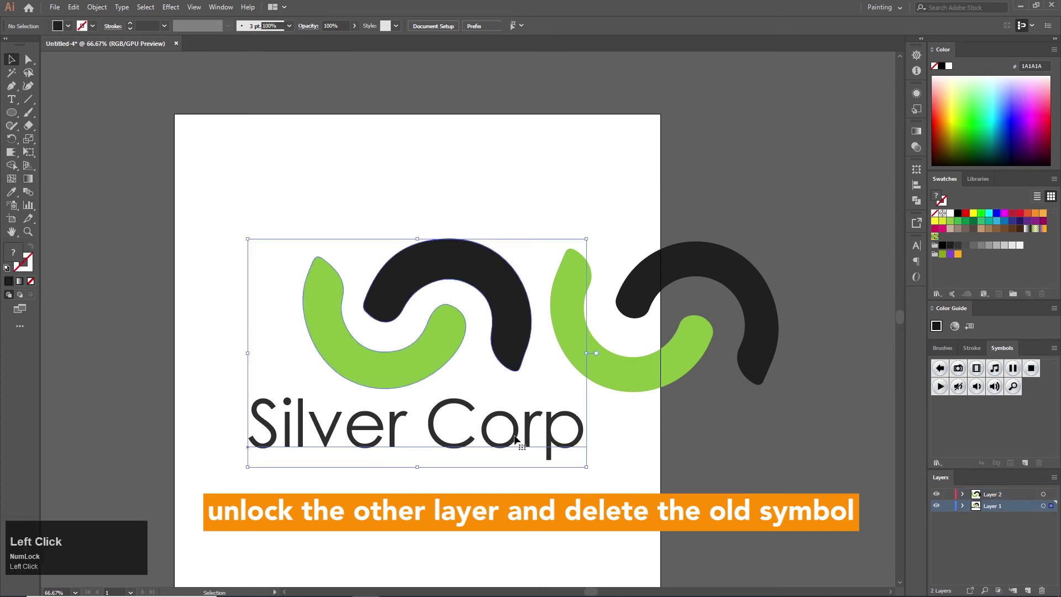
double_click(392, 368)
left_click(393, 368)
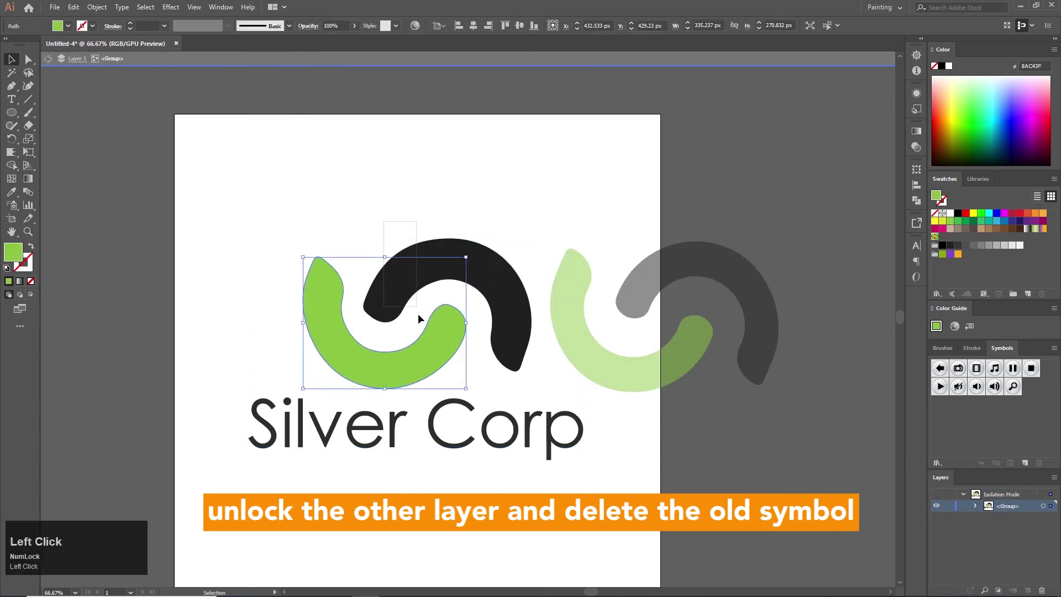
key("ctrl+a")
key("Delete")
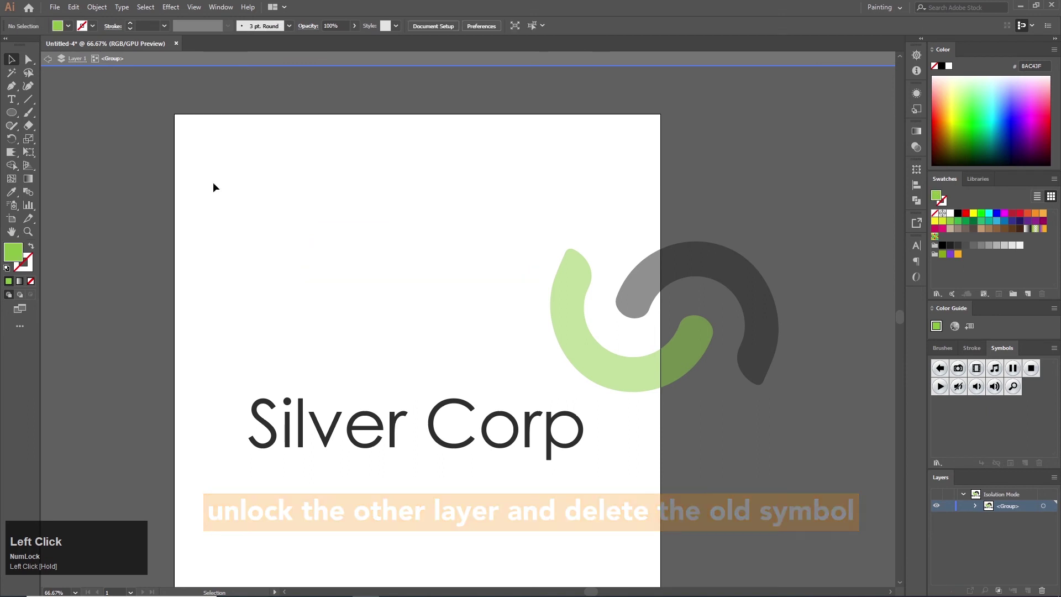
left_click(50, 60)
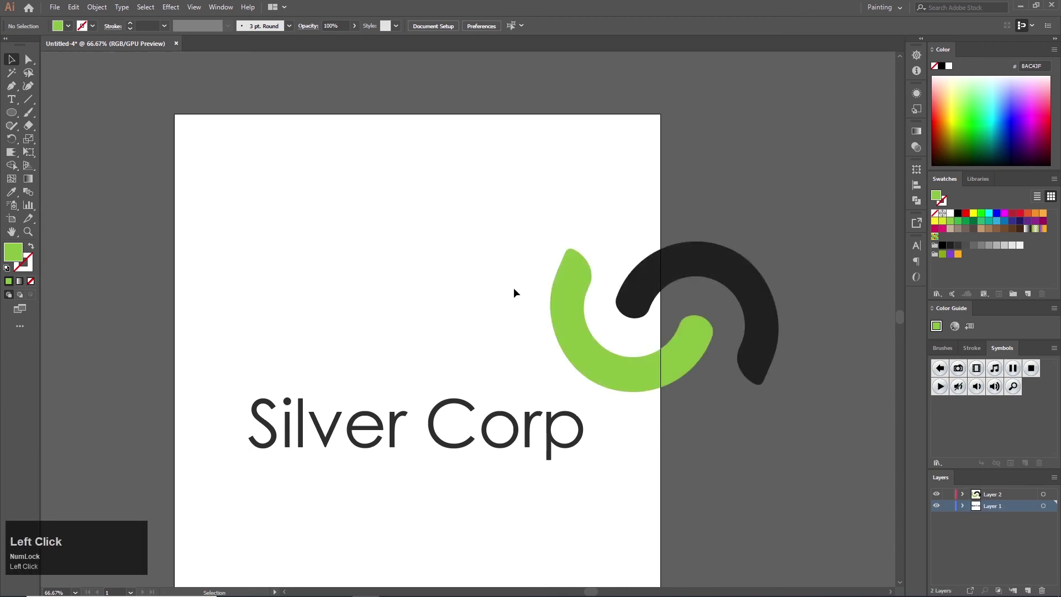
left_click_drag(615, 352, 369, 343)
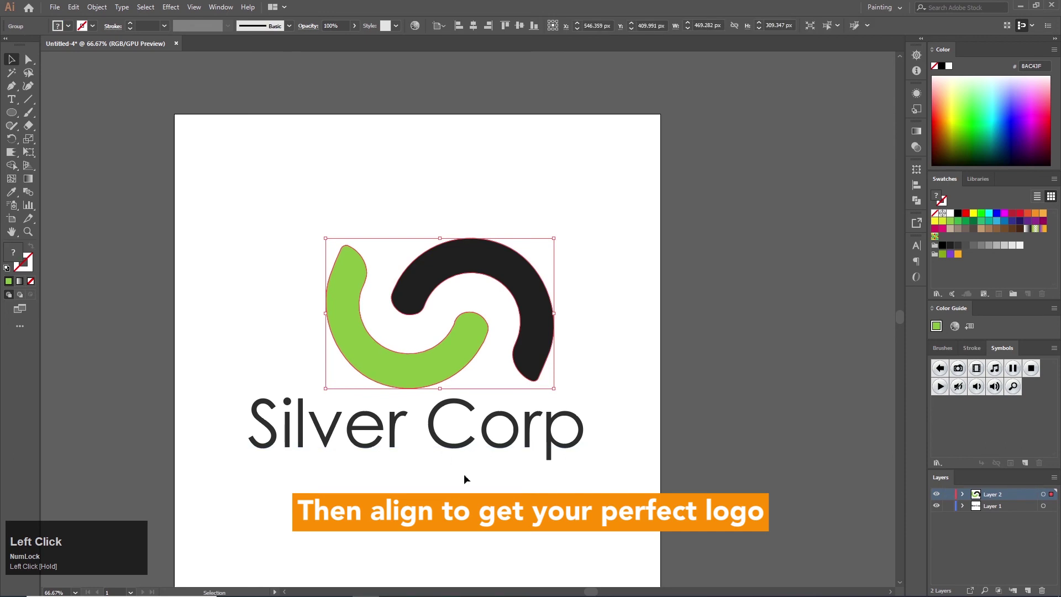
Transfer the Silver Corp text in place from Layer 1 to Layer 2, and center the symbol and text horizontally on the artboard.
left_click(461, 448)
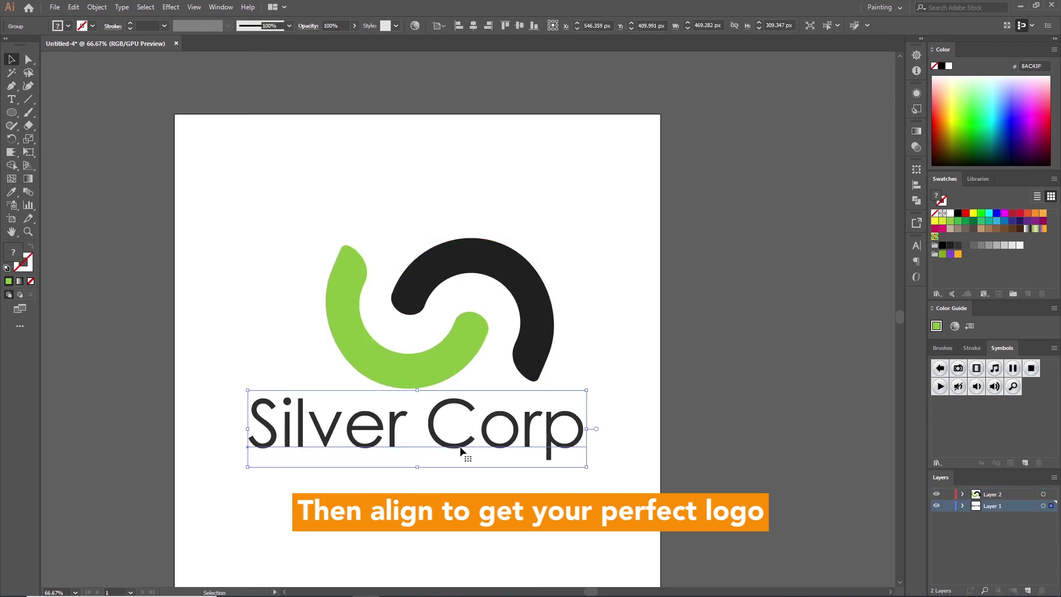
left_click(979, 508)
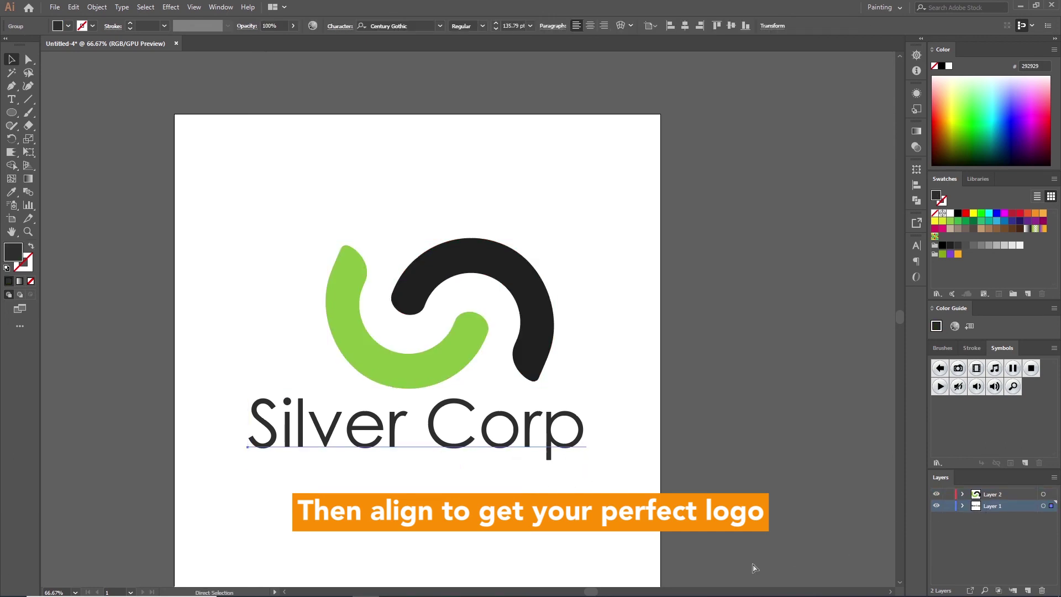
key("ctrl+x")
left_click(989, 495)
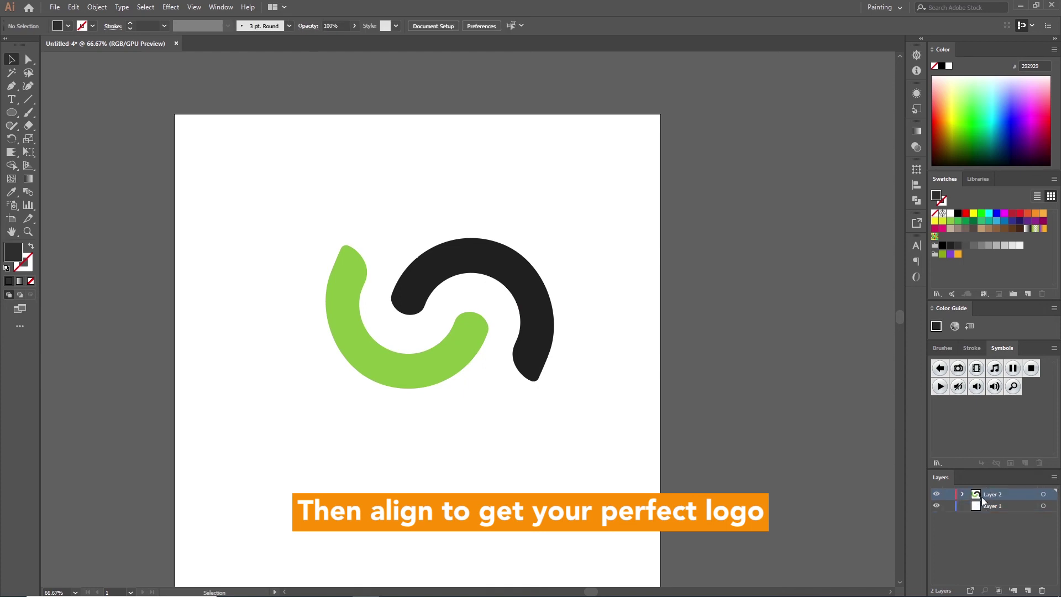
key("ctrl+shift")
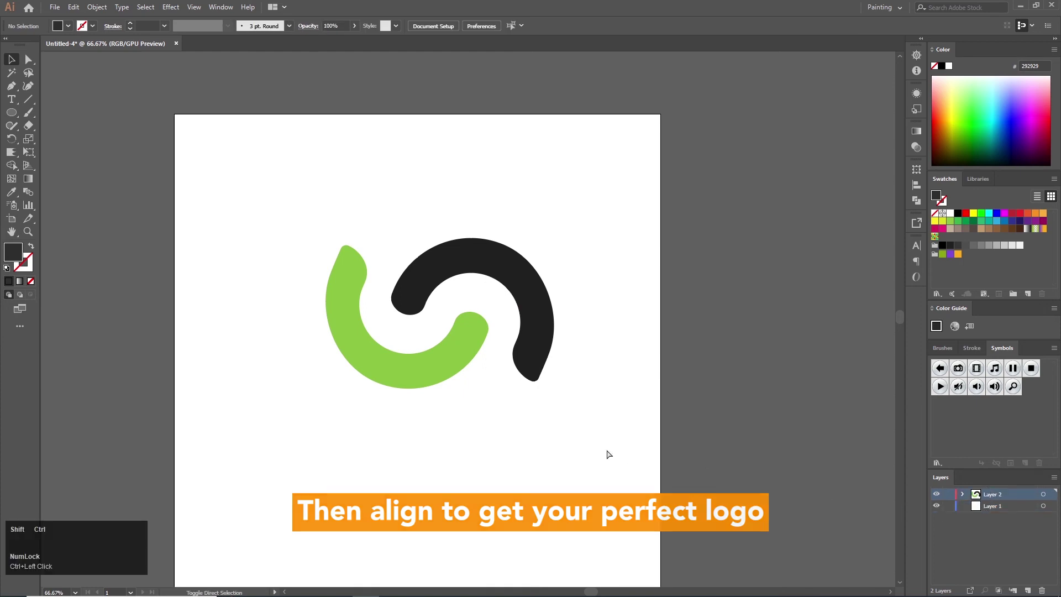
key("v")
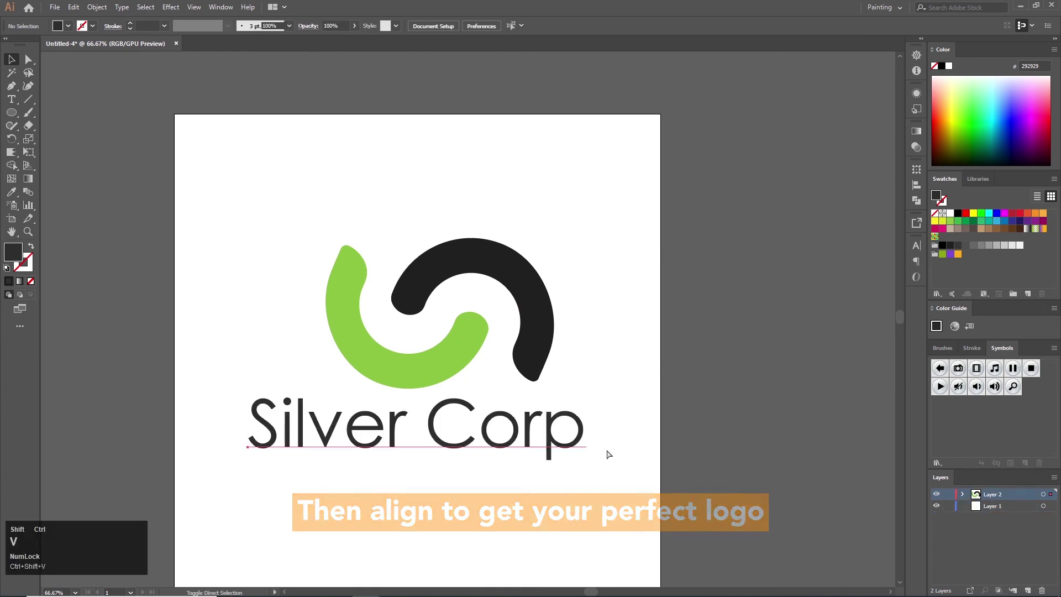
scroll(545, 227, "down", 2)
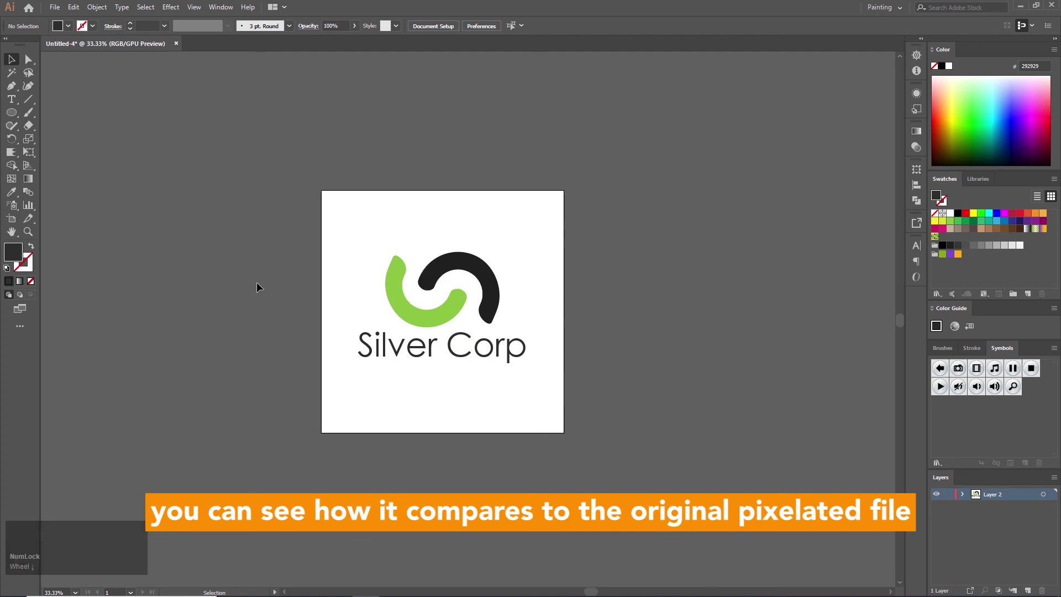
Place Artboard 1.png from the graphicsmob folder beside the artboard and scale it up proportionally to about the artboard's size.
mouse_move(265, 595)
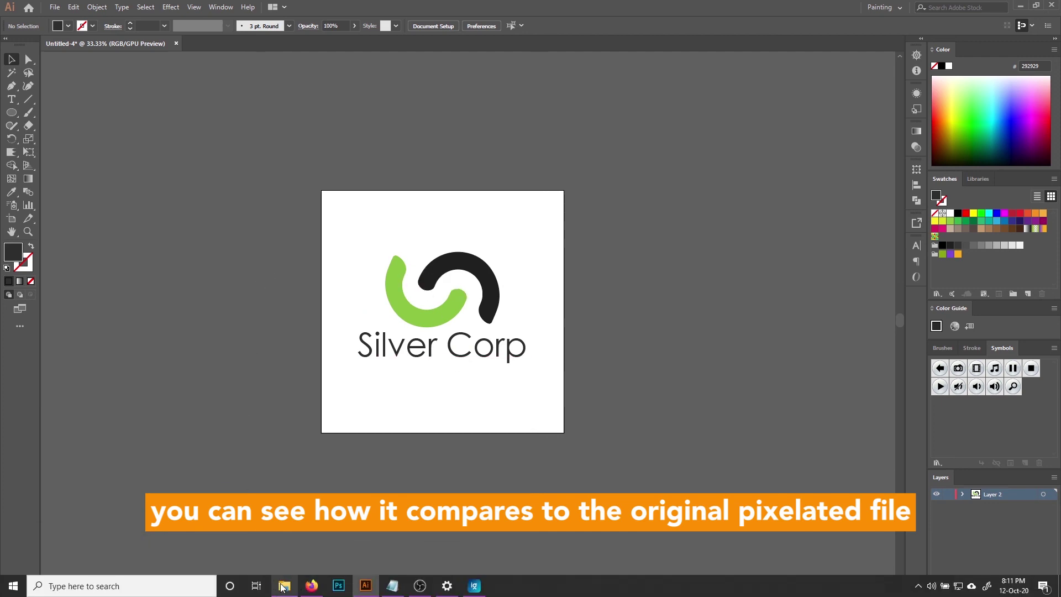
left_click(280, 536)
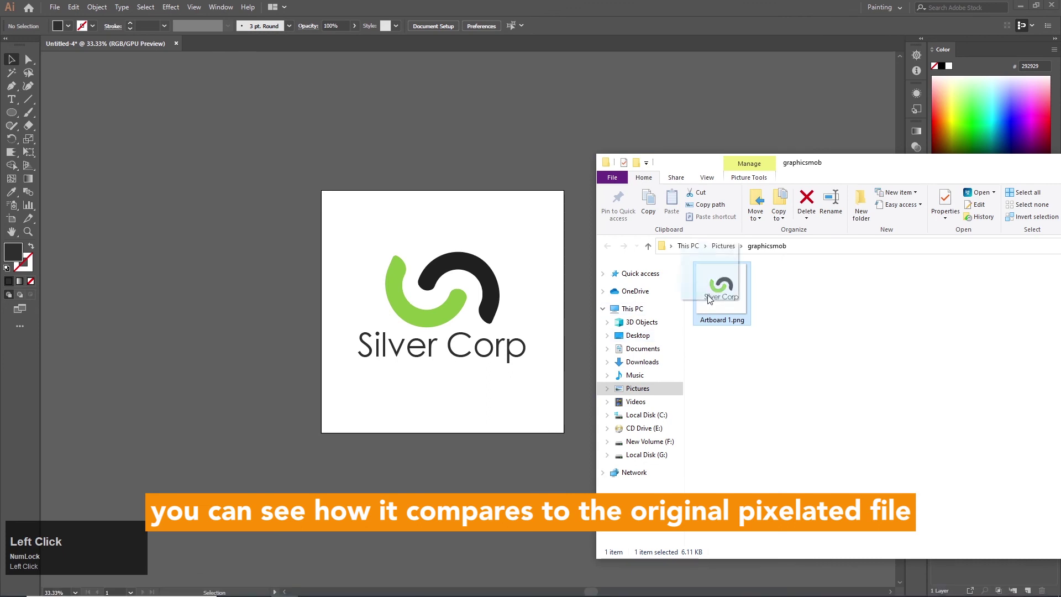
left_click_drag(709, 299, 141, 287)
left_click(196, 390)
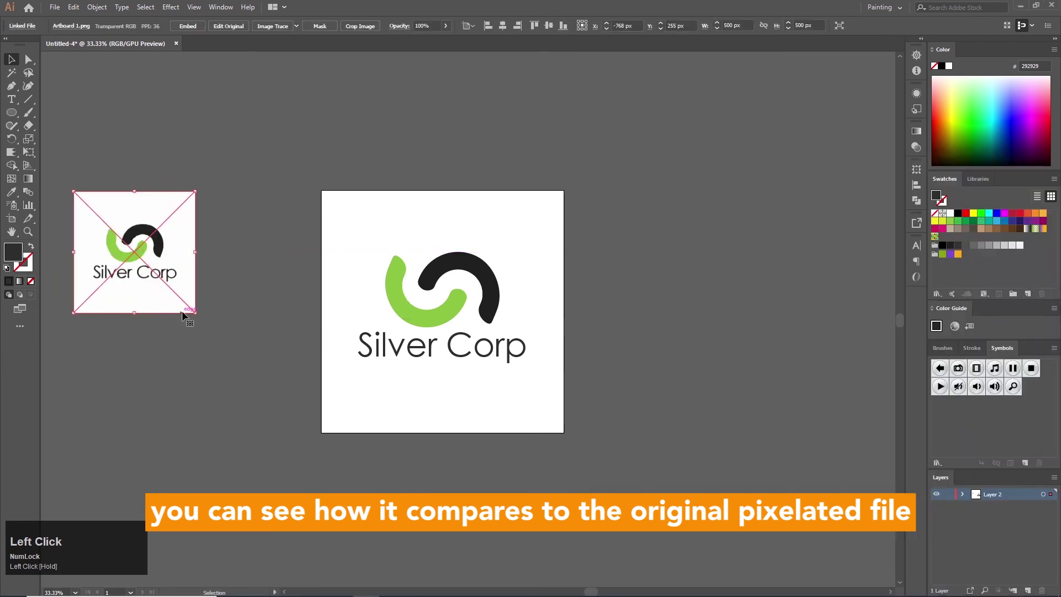
left_click_drag(194, 312, 322, 434)
left_click(358, 455)
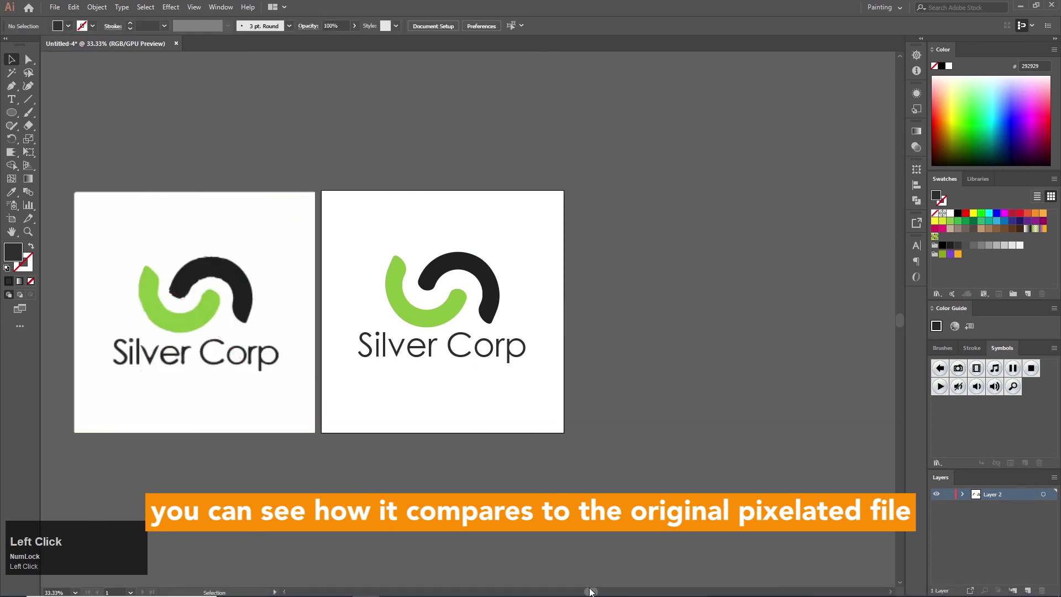
Compare the pixelated original with the redrawn logo side by side at 50% zoom, and delete the placed original image.
left_click_drag(590, 591, 571, 556)
key("ctrl+equal")
key("ctrl+equal")
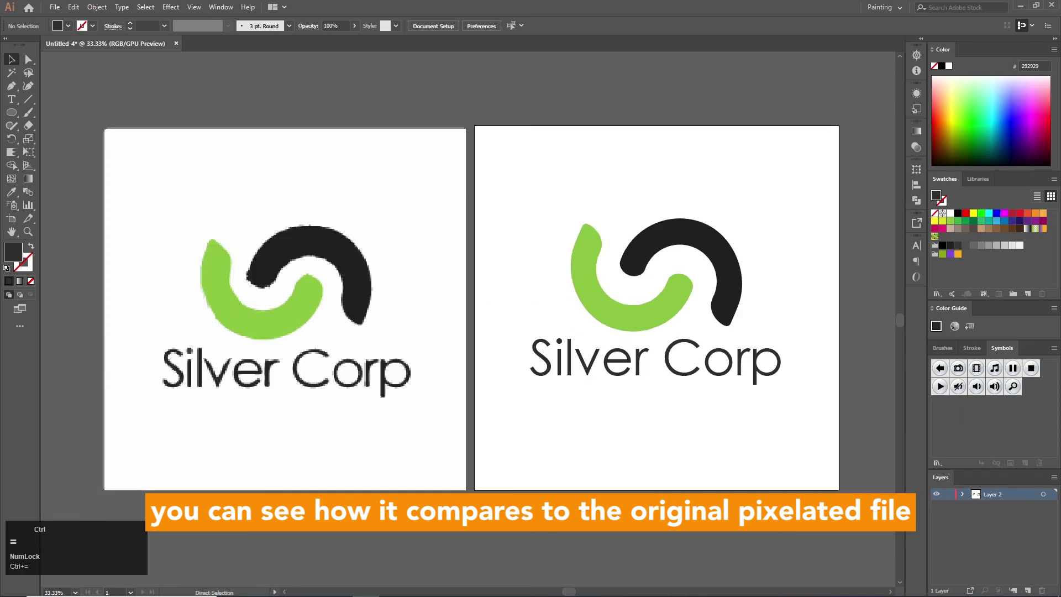
key("ctrl+minus")
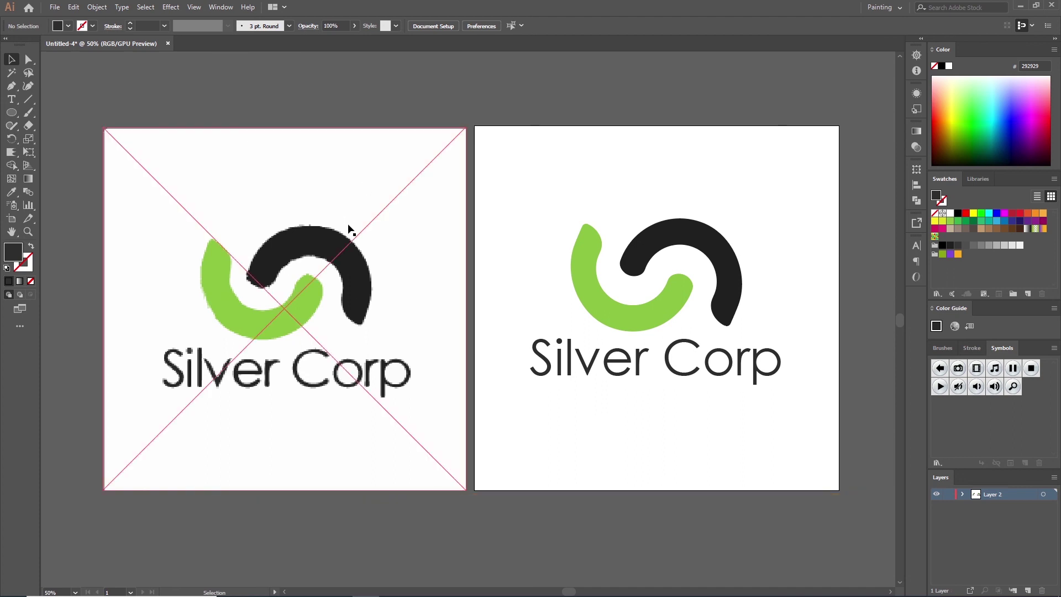
left_click(339, 258)
key("Delete")
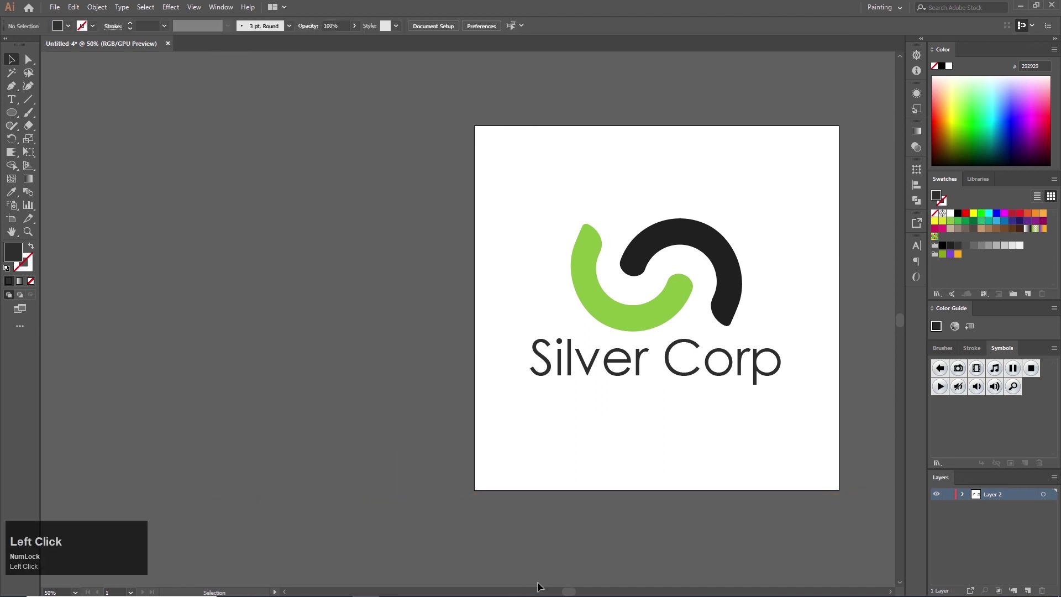
left_click_drag(569, 591, 593, 592)
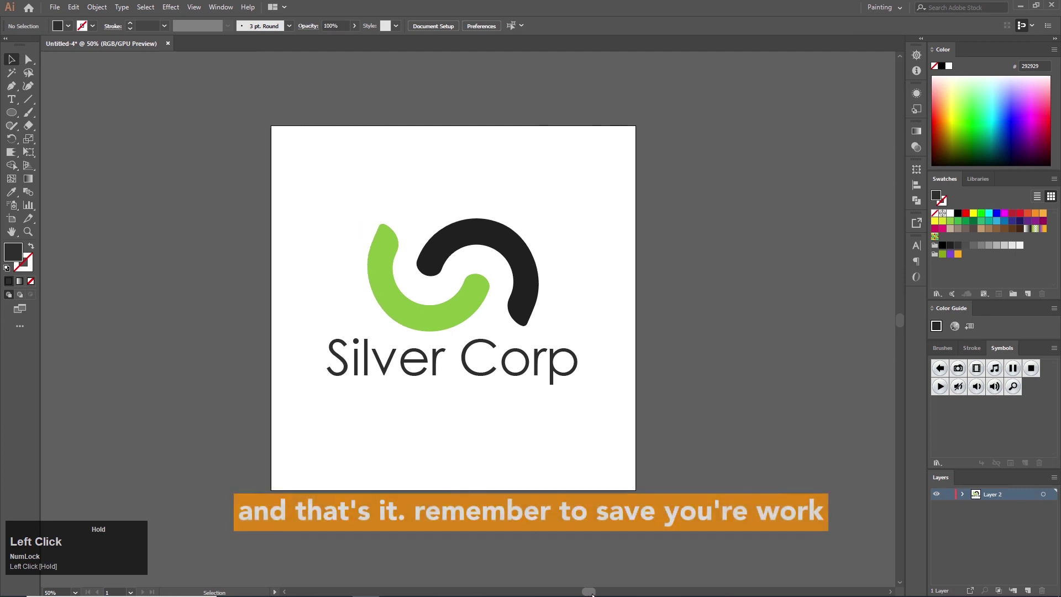
left_click(56, 8)
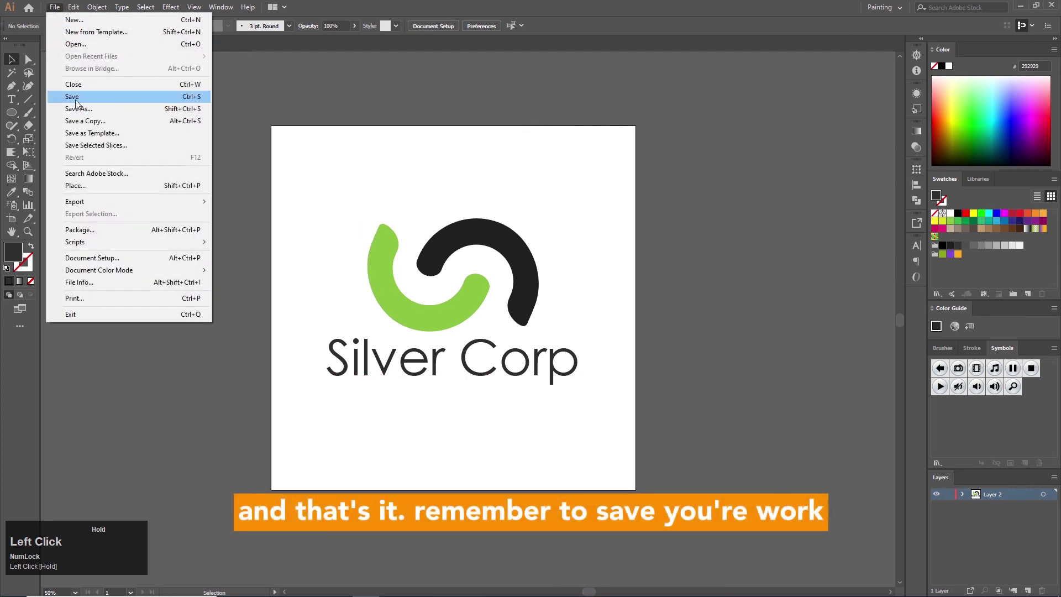
left_click(123, 108)
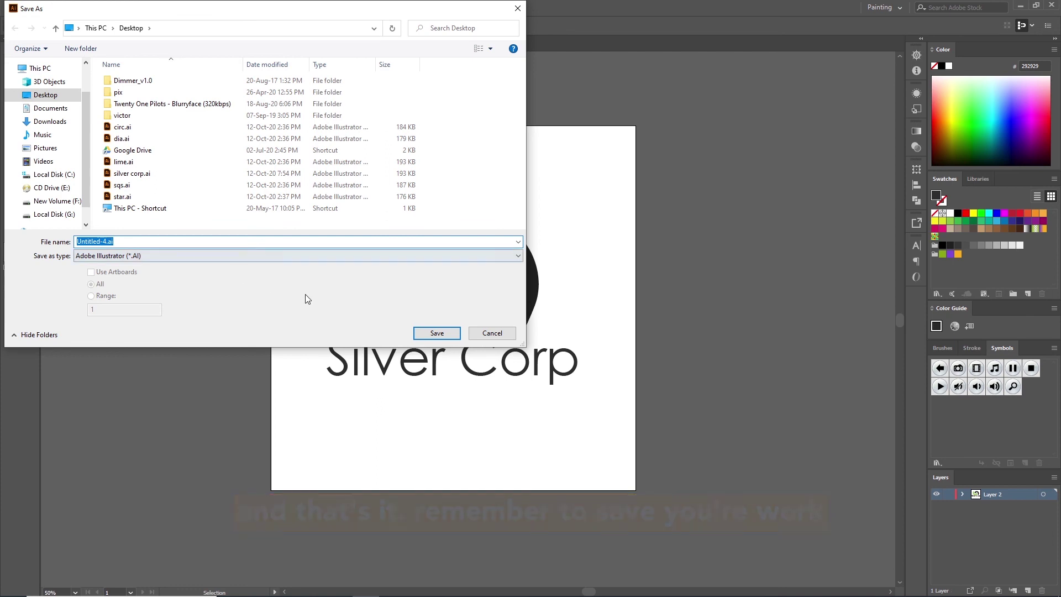
left_click(495, 339)
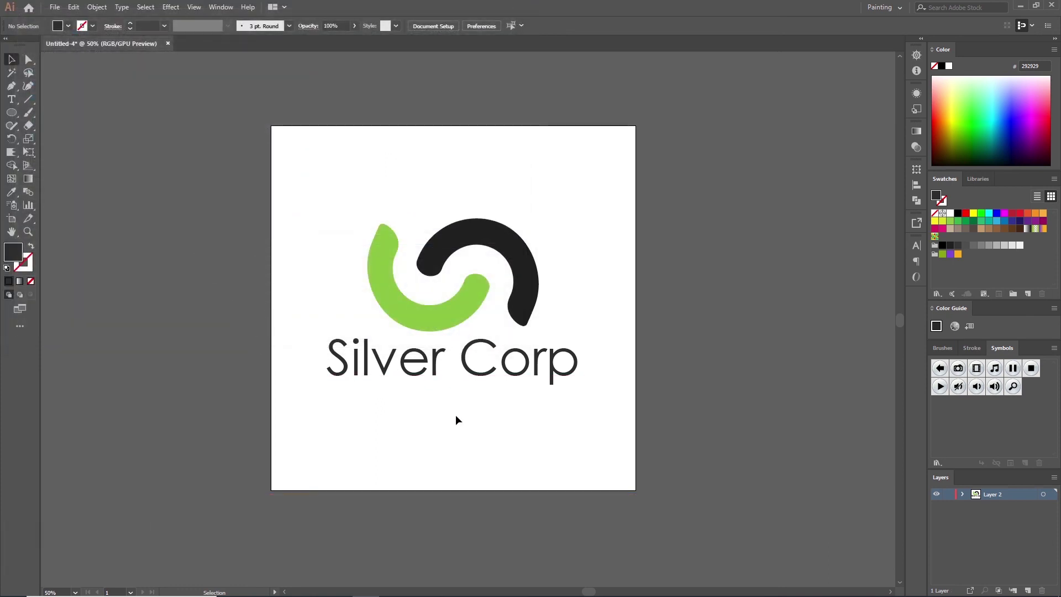
Configure Export for Screens to output the artboard as a PNG at 1x scale, without replacing the existing Artboard 1.png.
left_click(55, 7)
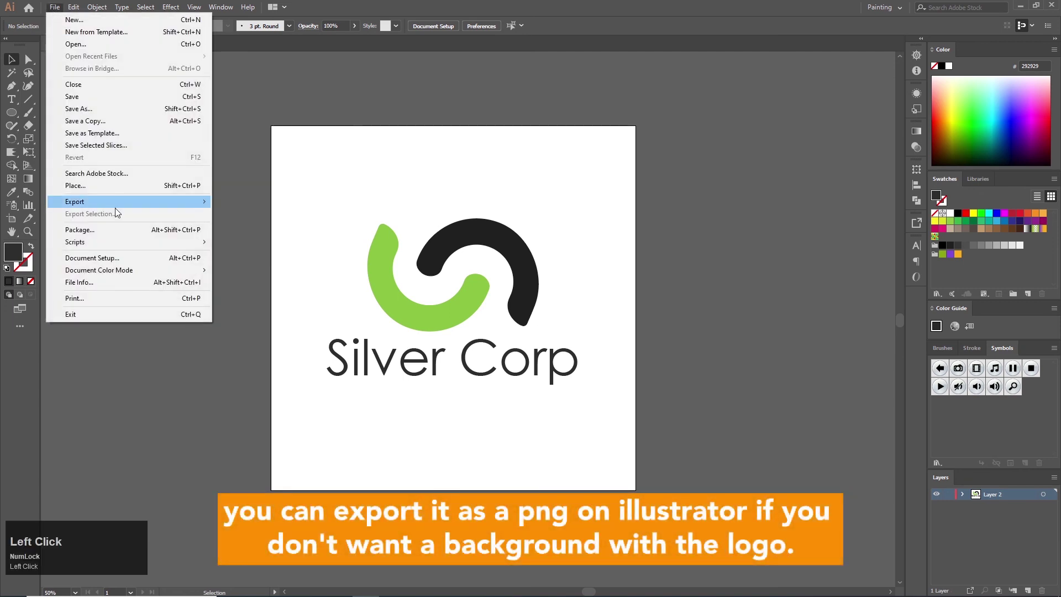
mouse_move(133, 203)
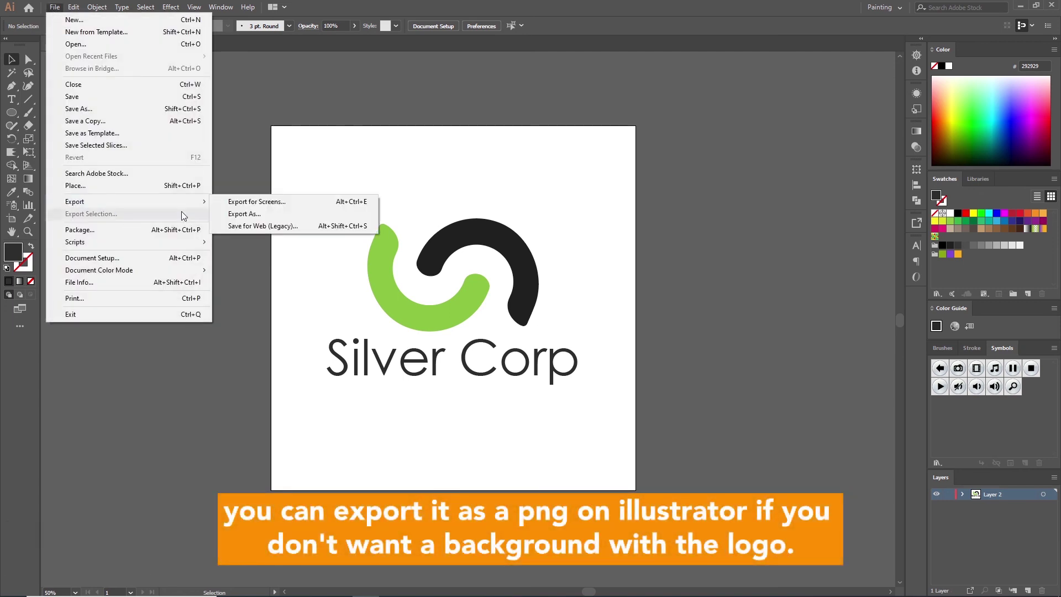
left_click(247, 203)
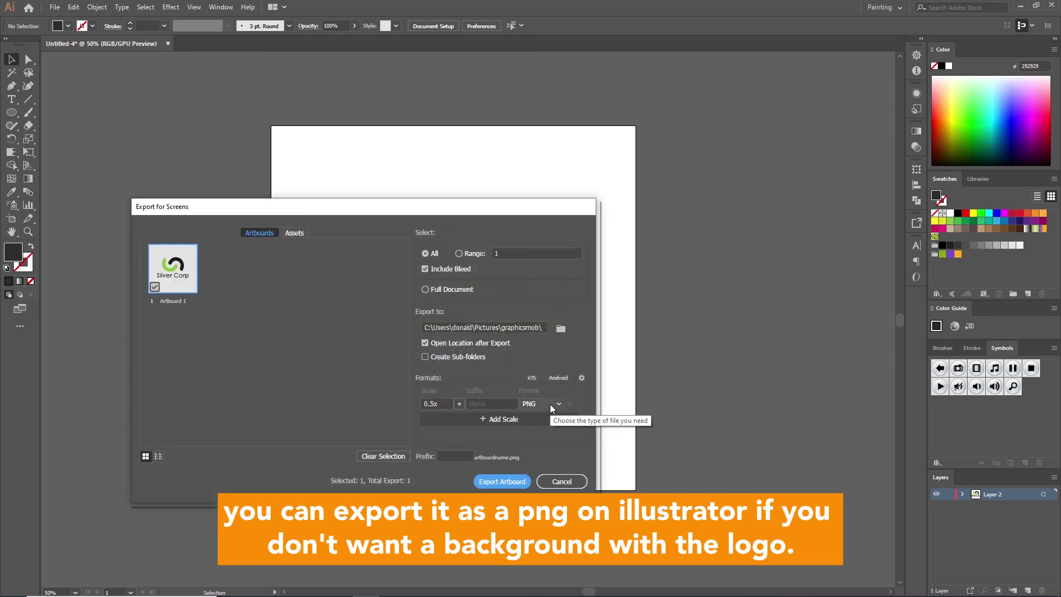
left_click(469, 416)
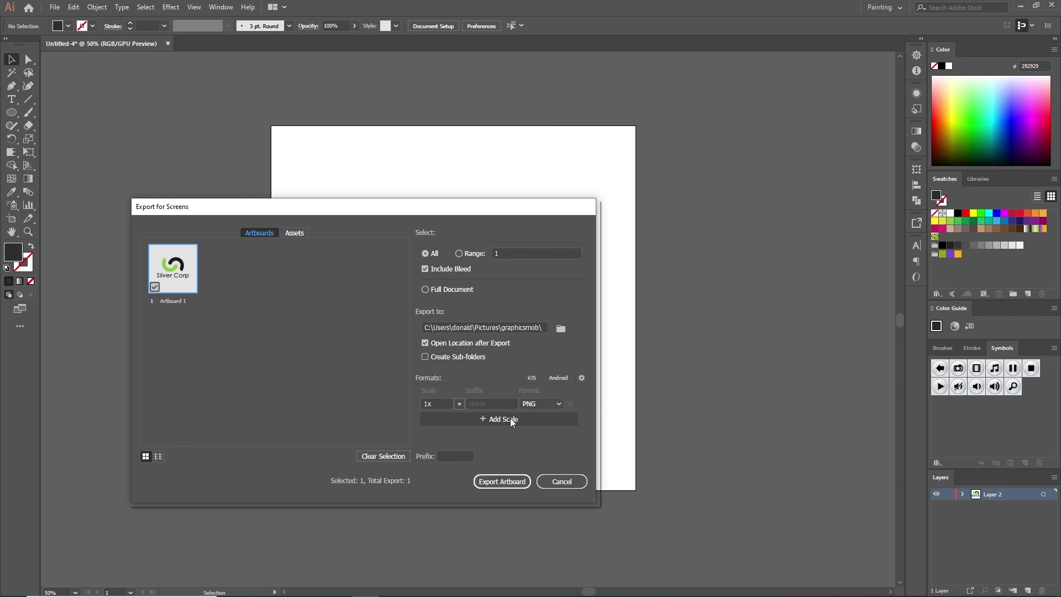
left_click(517, 484)
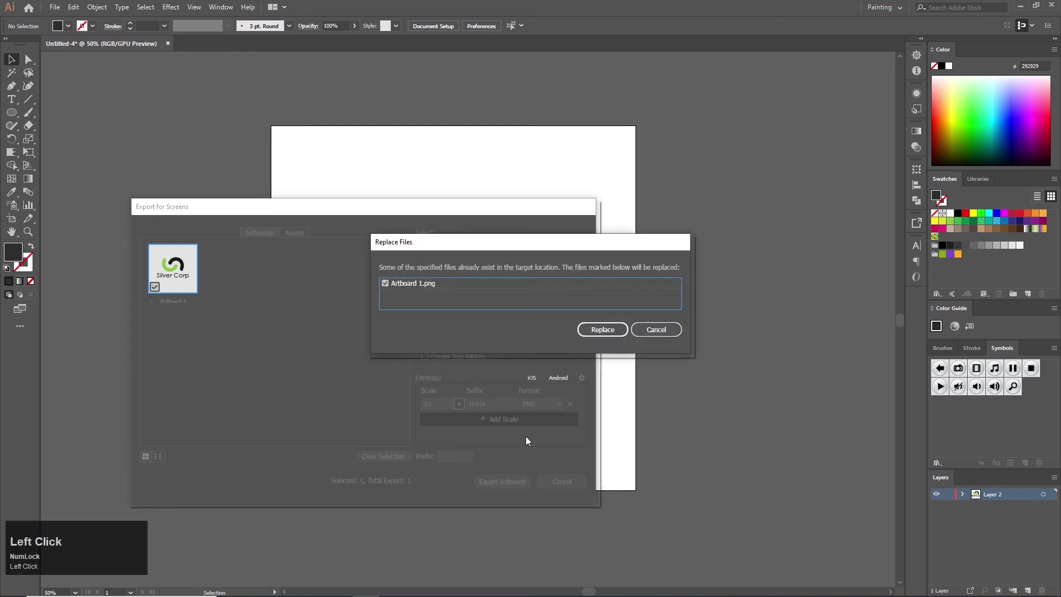
left_click(602, 329)
Rename the artboard "silver corp" in the export settings and export it to the graphicsmob folder.
double_click(171, 301)
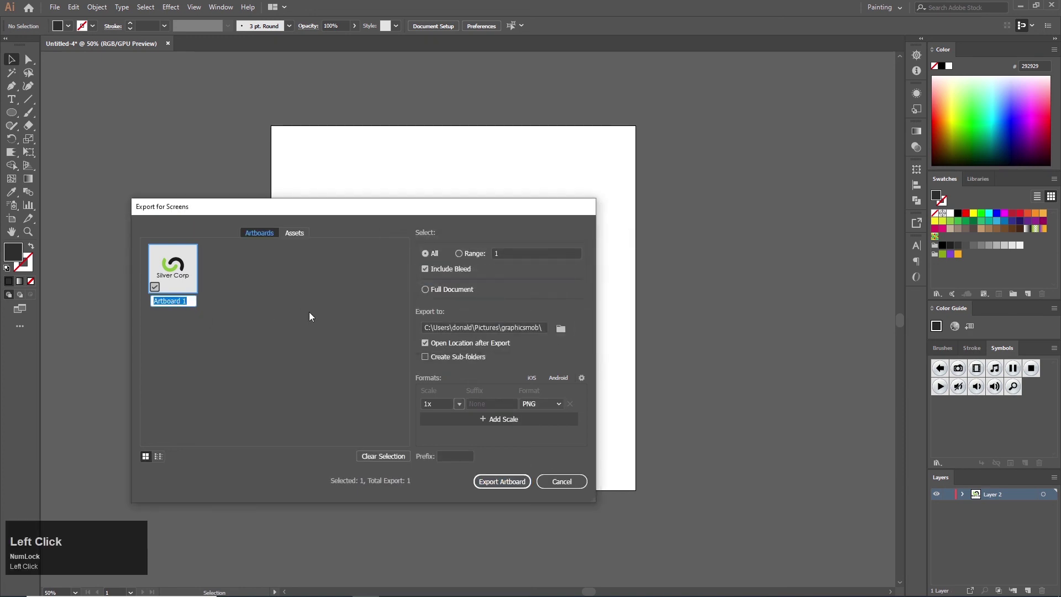
type("silv")
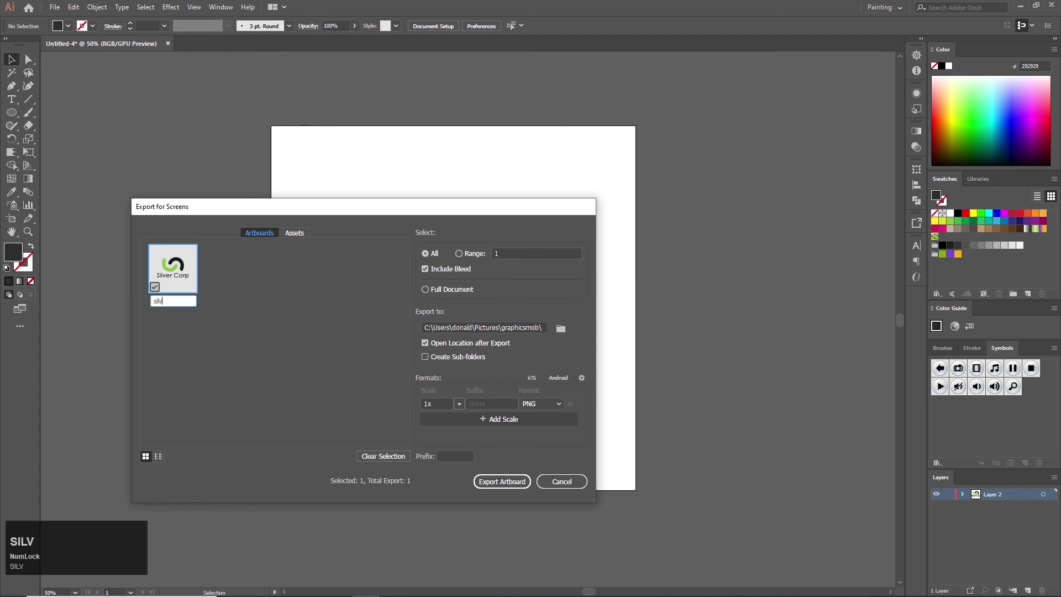
type("er corp")
left_click(506, 482)
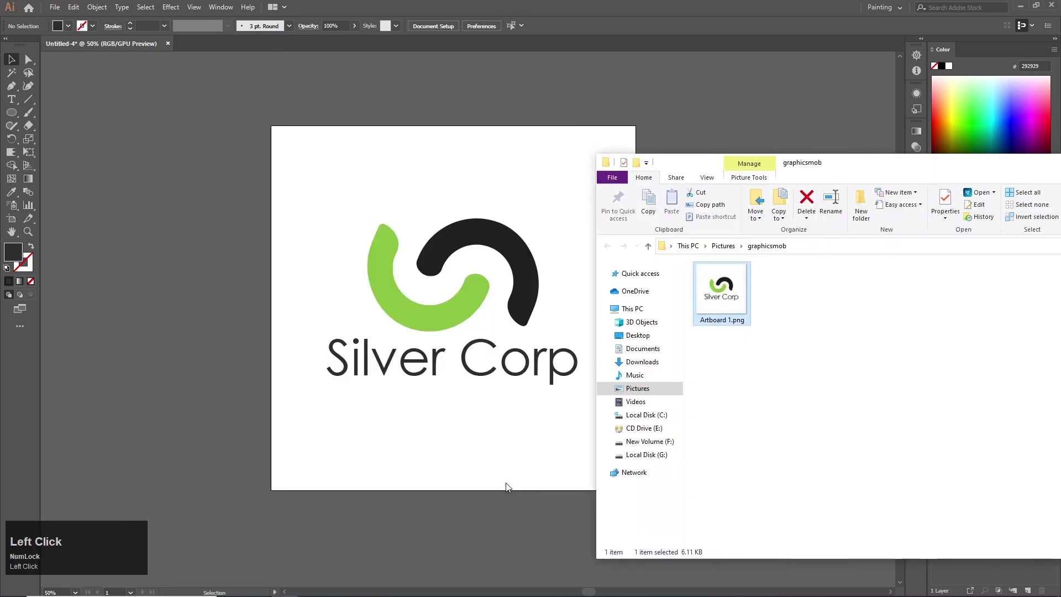
Open silver corp.png in ImageGlass, inspect its edges and transparent background up close, and close the viewer.
left_click_drag(871, 163, 596, 187)
left_click(521, 307)
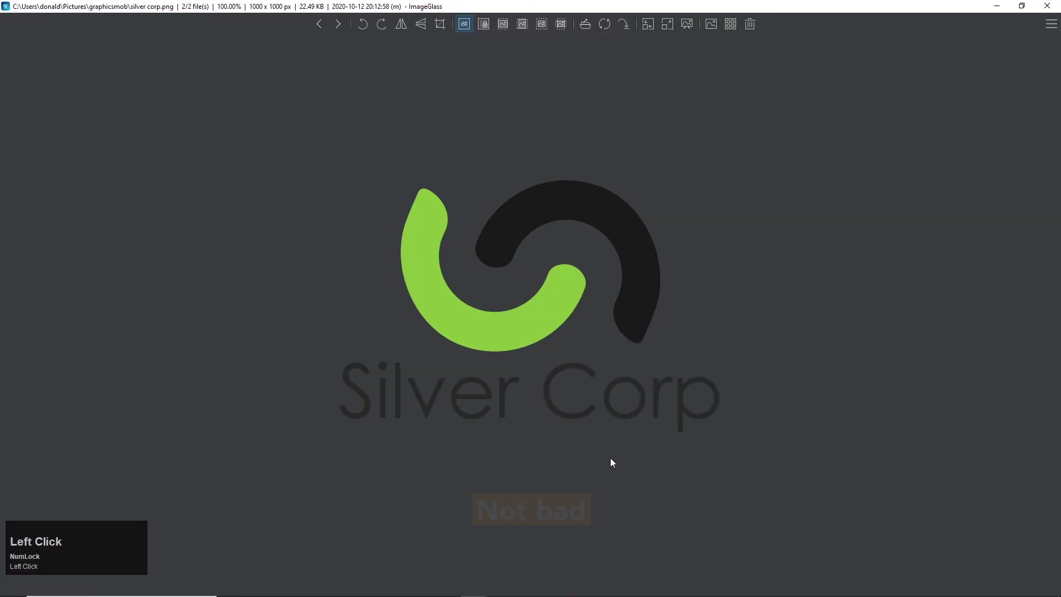
scroll(591, 459, "up", 1)
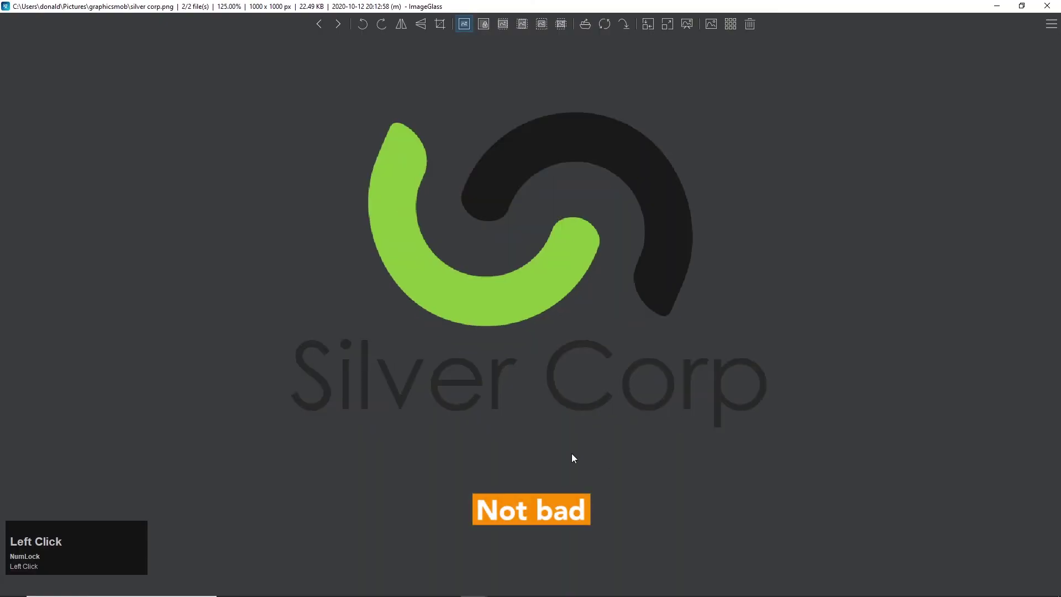
scroll(572, 453, "up", 3)
scroll(571, 453, "down", 3)
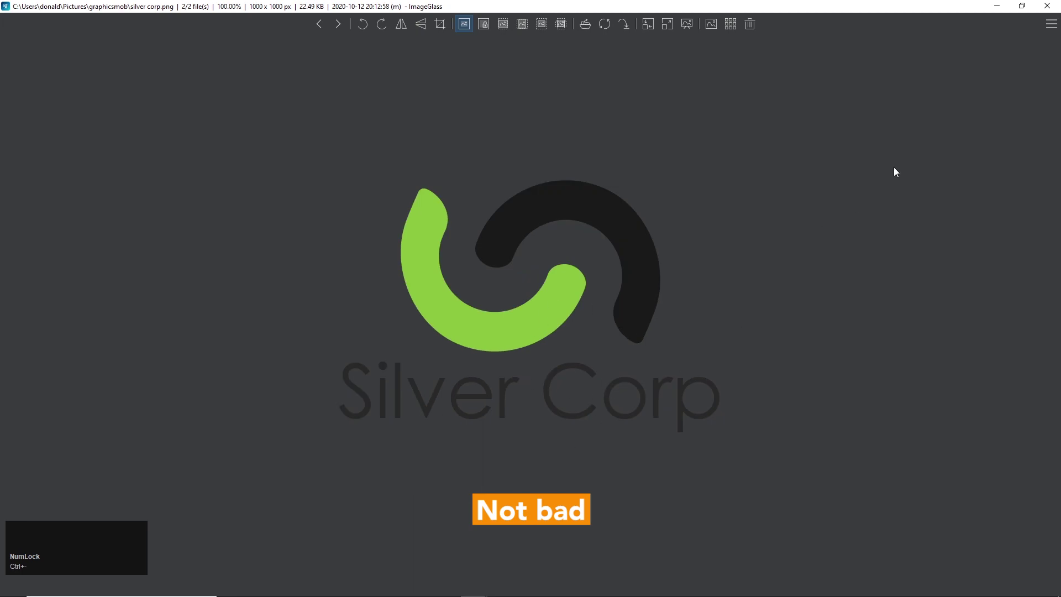
left_click(1047, 6)
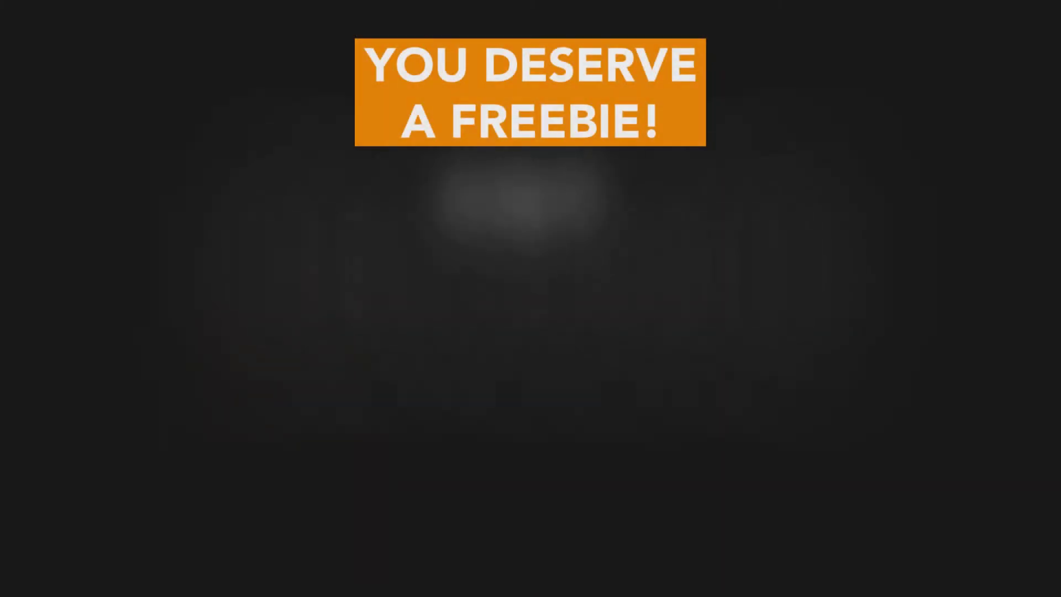